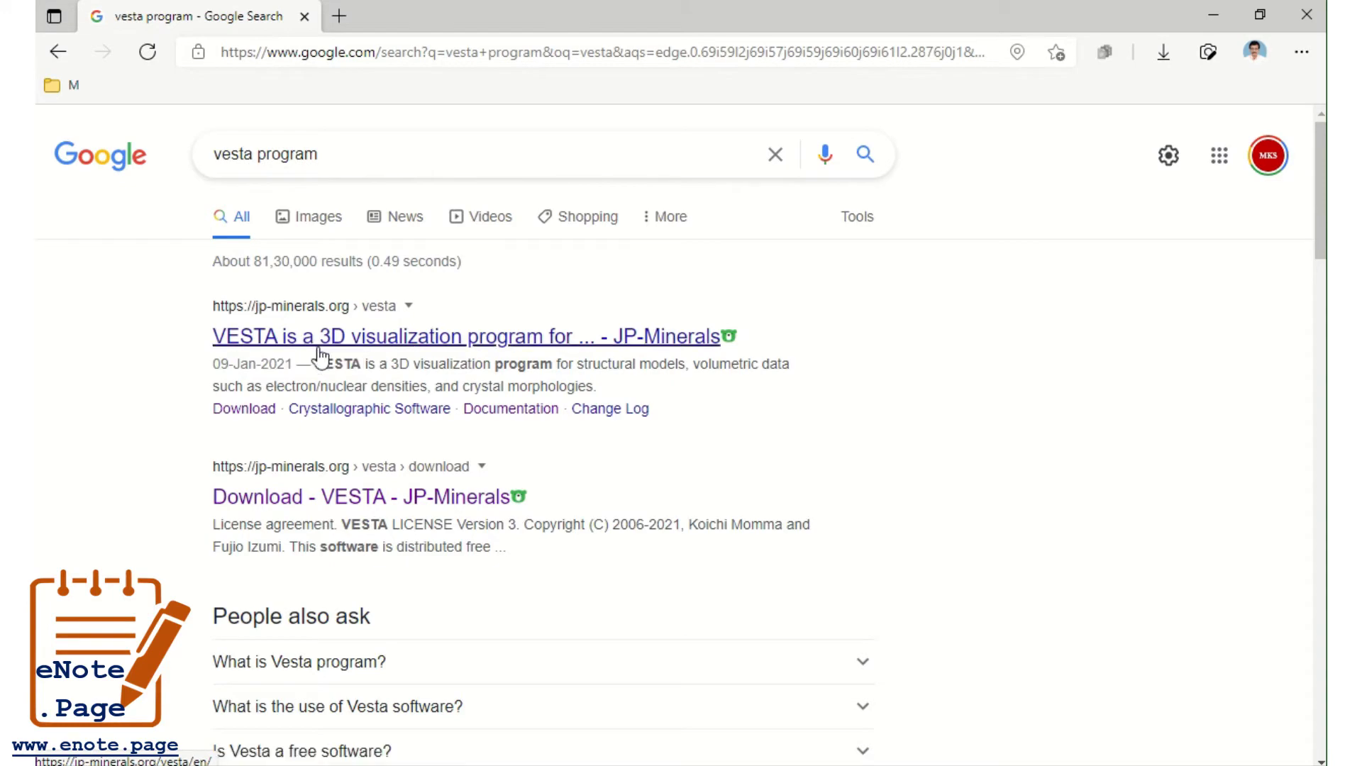
Step: Open the JP-Minerals VESTA website from the search results and look through its introduction and supported file formats
{"action": "left_click", "coordinate": [350, 340]}
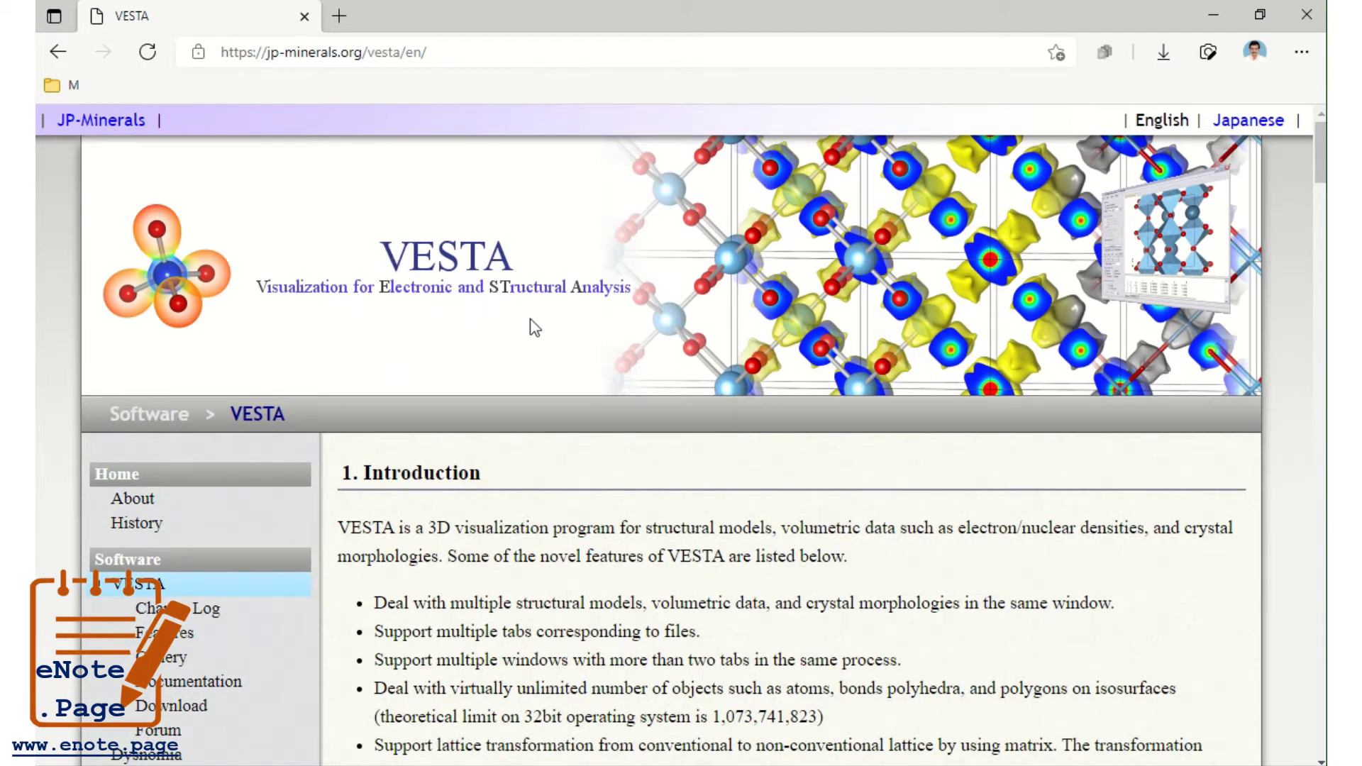
{"action": "scroll", "coordinate": [532, 324], "scroll_direction": "down", "scroll_amount": 4}
{"action": "scroll", "coordinate": [528, 323], "scroll_direction": "up", "scroll_amount": 4}
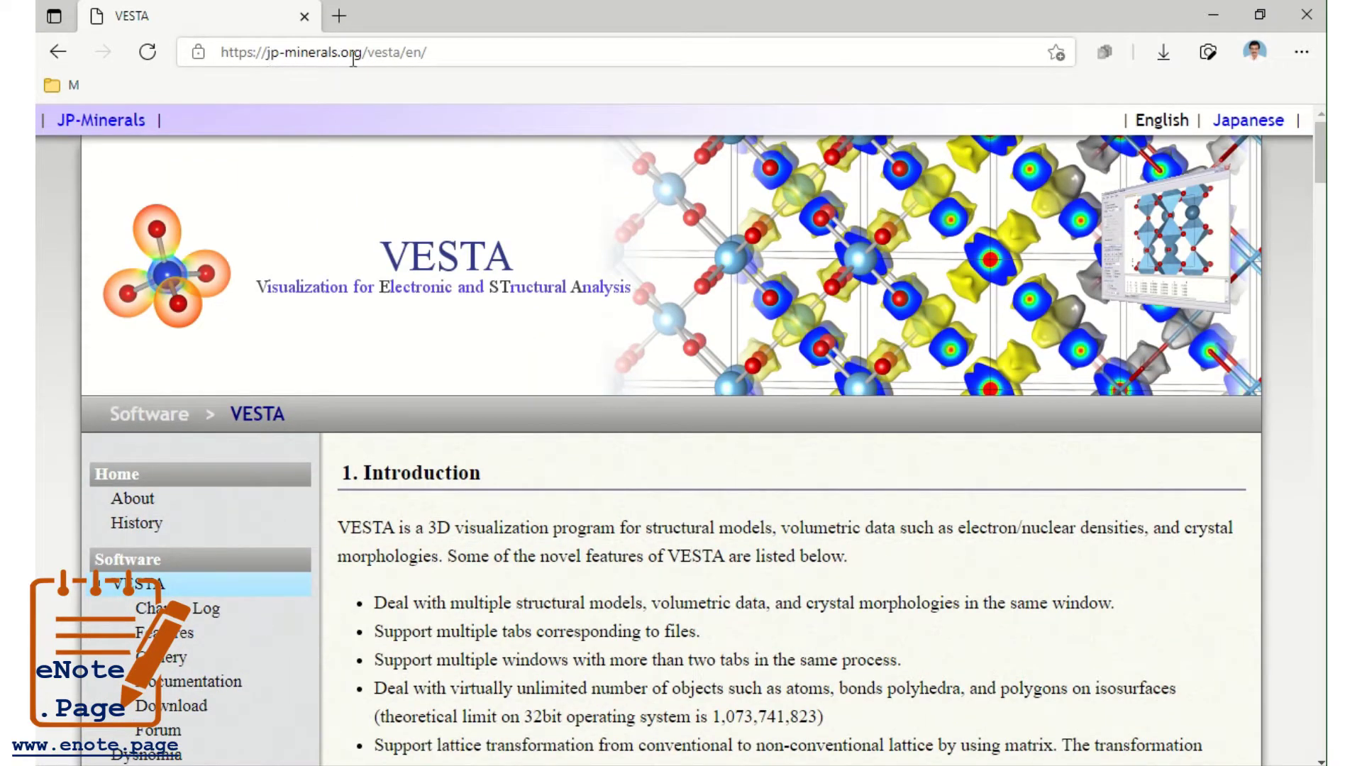
{"action": "scroll", "coordinate": [410, 399], "scroll_direction": "down", "scroll_amount": 10}
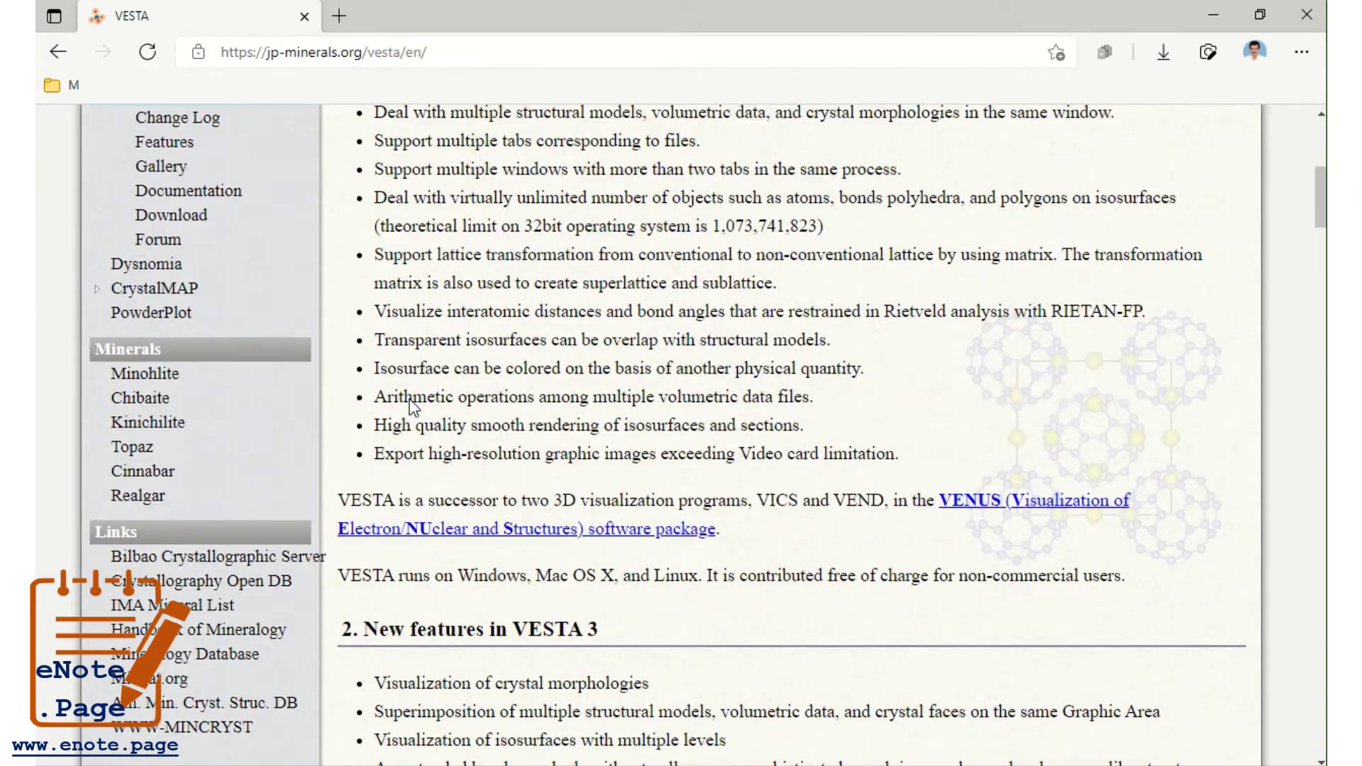
{"action": "scroll", "coordinate": [414, 406], "scroll_direction": "down", "scroll_amount": 14}
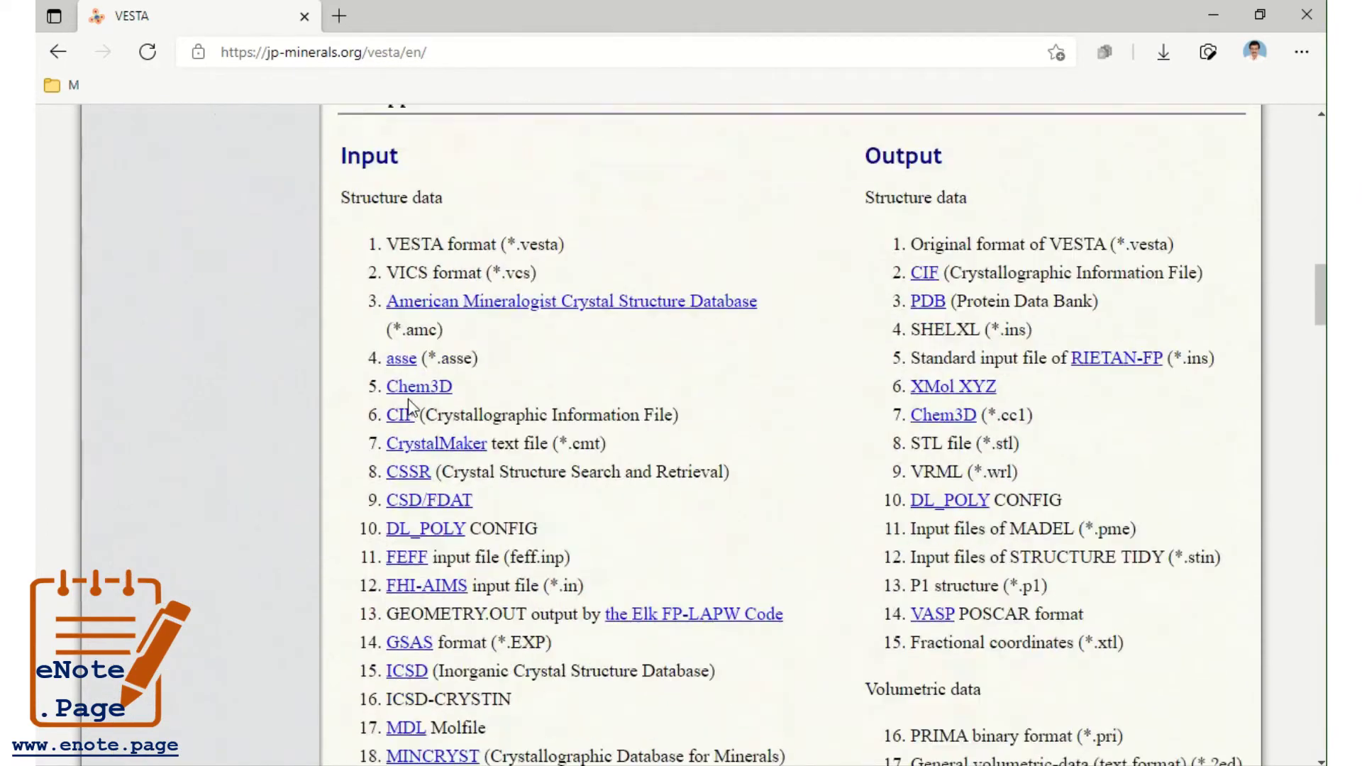
{"action": "scroll", "coordinate": [405, 410], "scroll_direction": "up", "scroll_amount": 20}
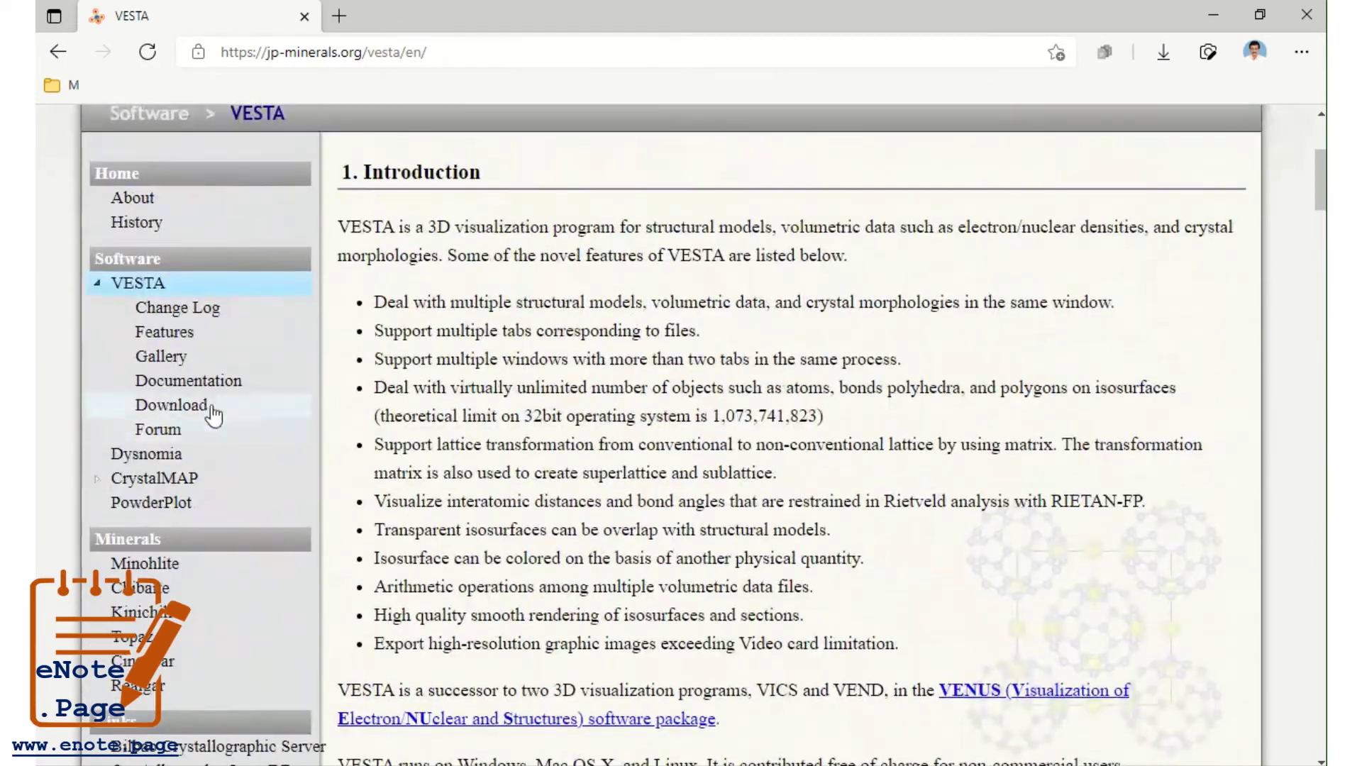
Step: Download VESTA-win64.zip, the 64-bit Windows version 3.5.7, from the site's download page
{"action": "left_click", "coordinate": [172, 405]}
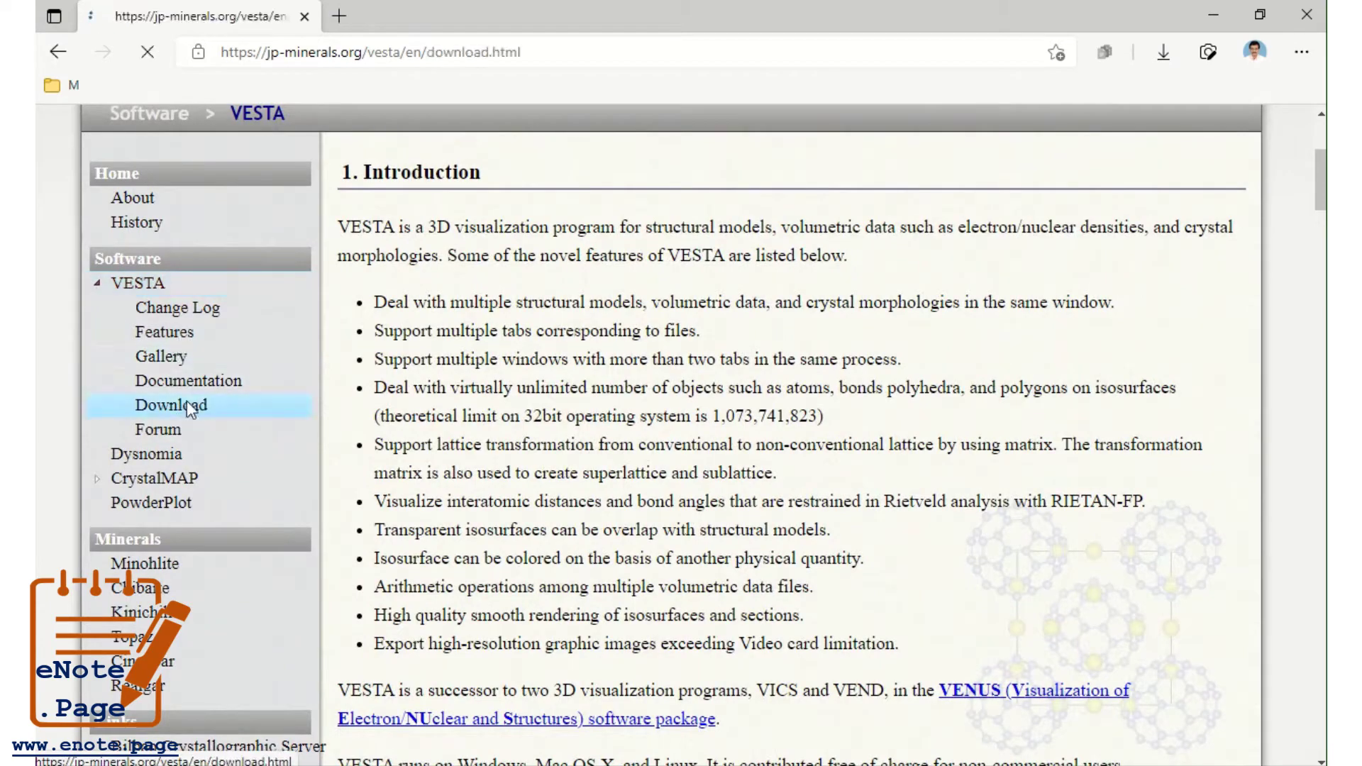
{"action": "scroll", "coordinate": [407, 495], "scroll_direction": "down", "scroll_amount": 13}
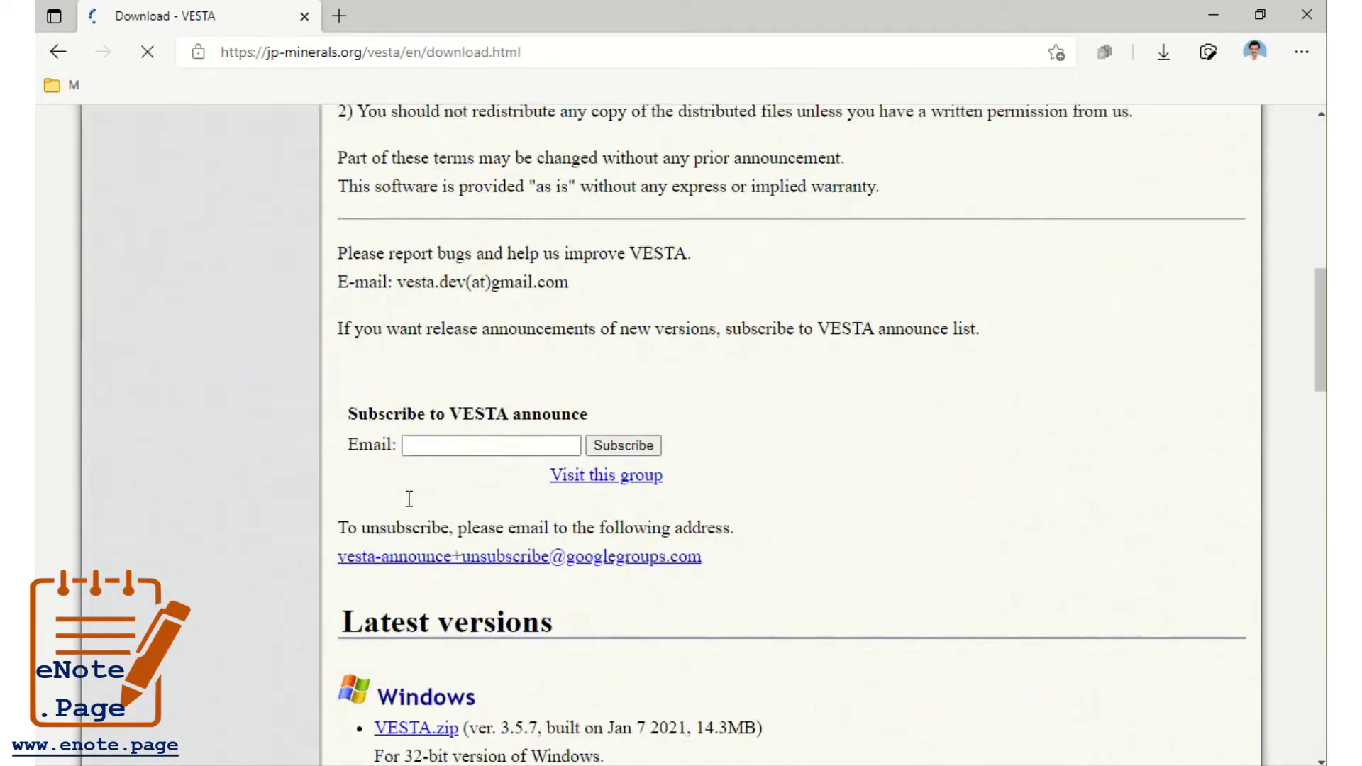
{"action": "scroll", "coordinate": [410, 507], "scroll_direction": "down", "scroll_amount": 1}
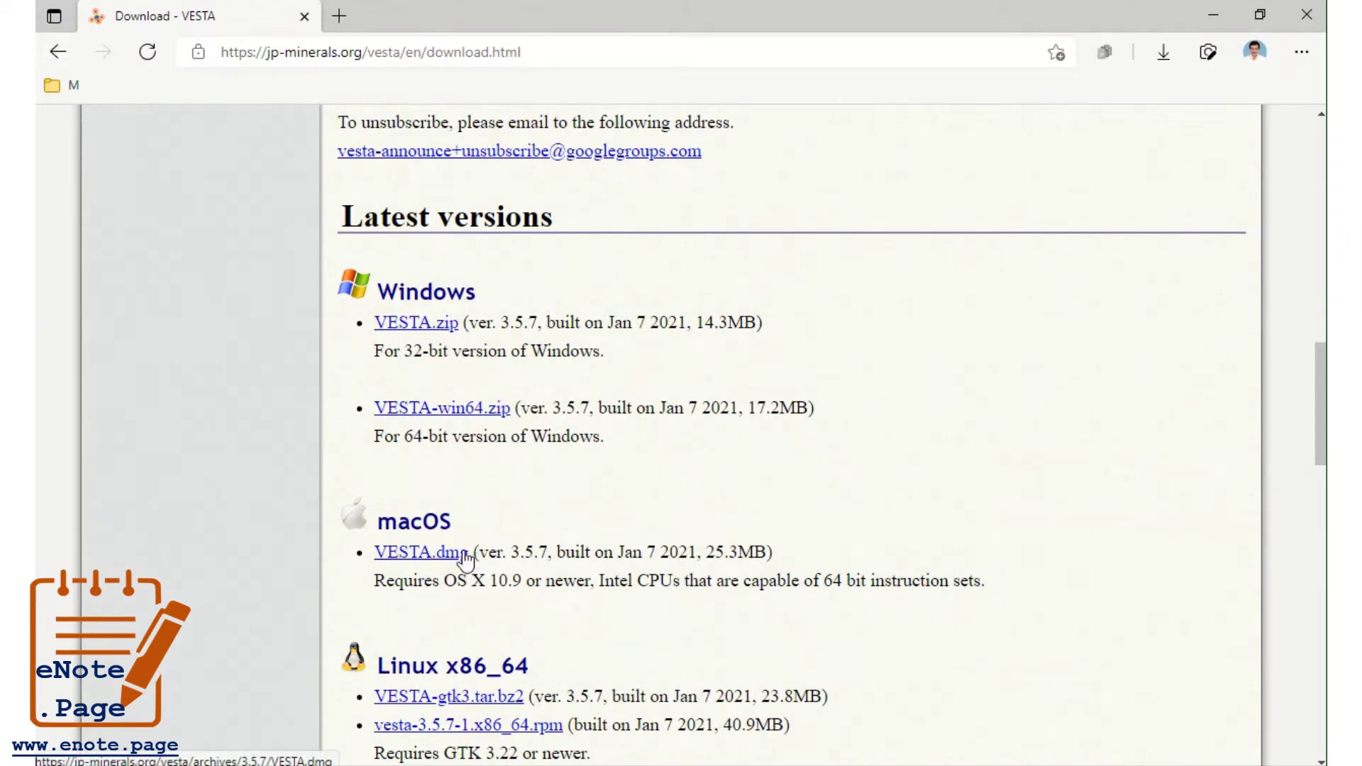
{"action": "scroll", "coordinate": [471, 557], "scroll_direction": "down", "scroll_amount": 1}
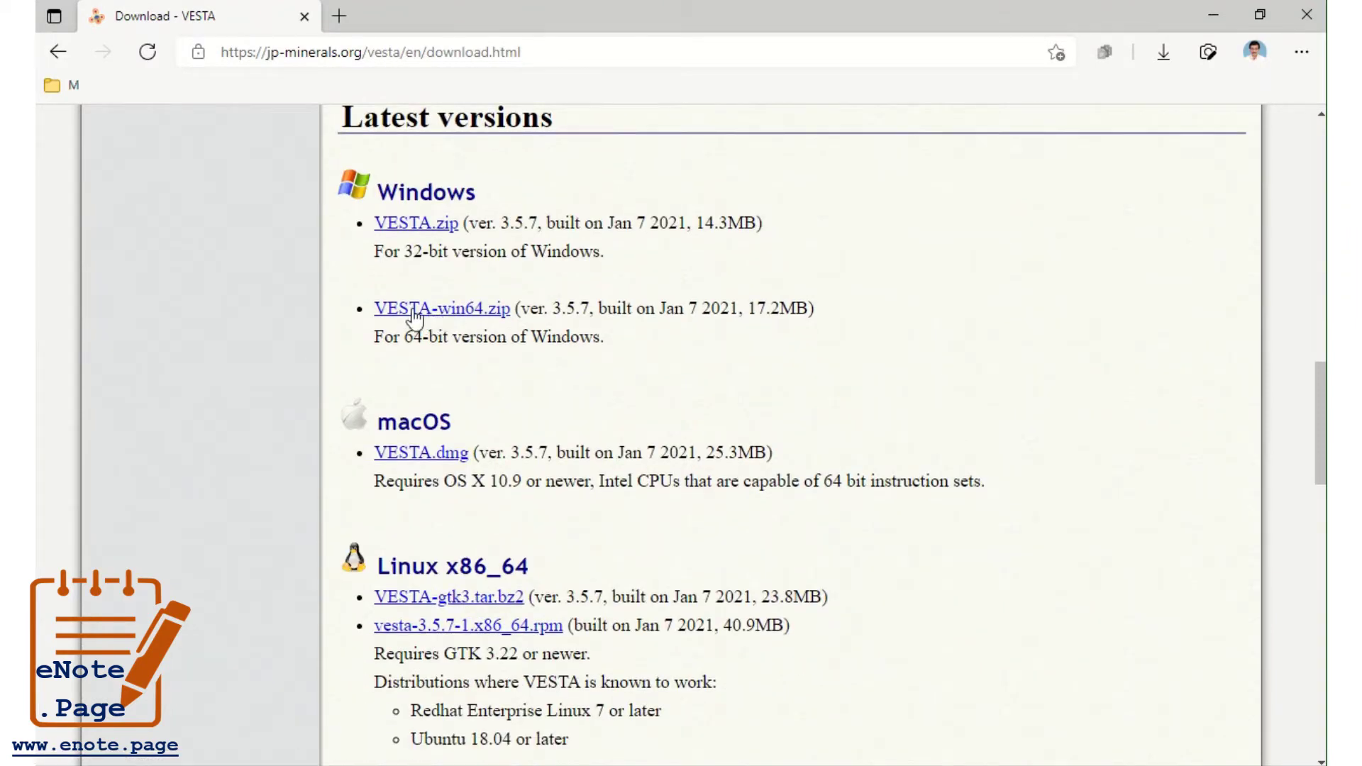
{"action": "left_click", "coordinate": [460, 312]}
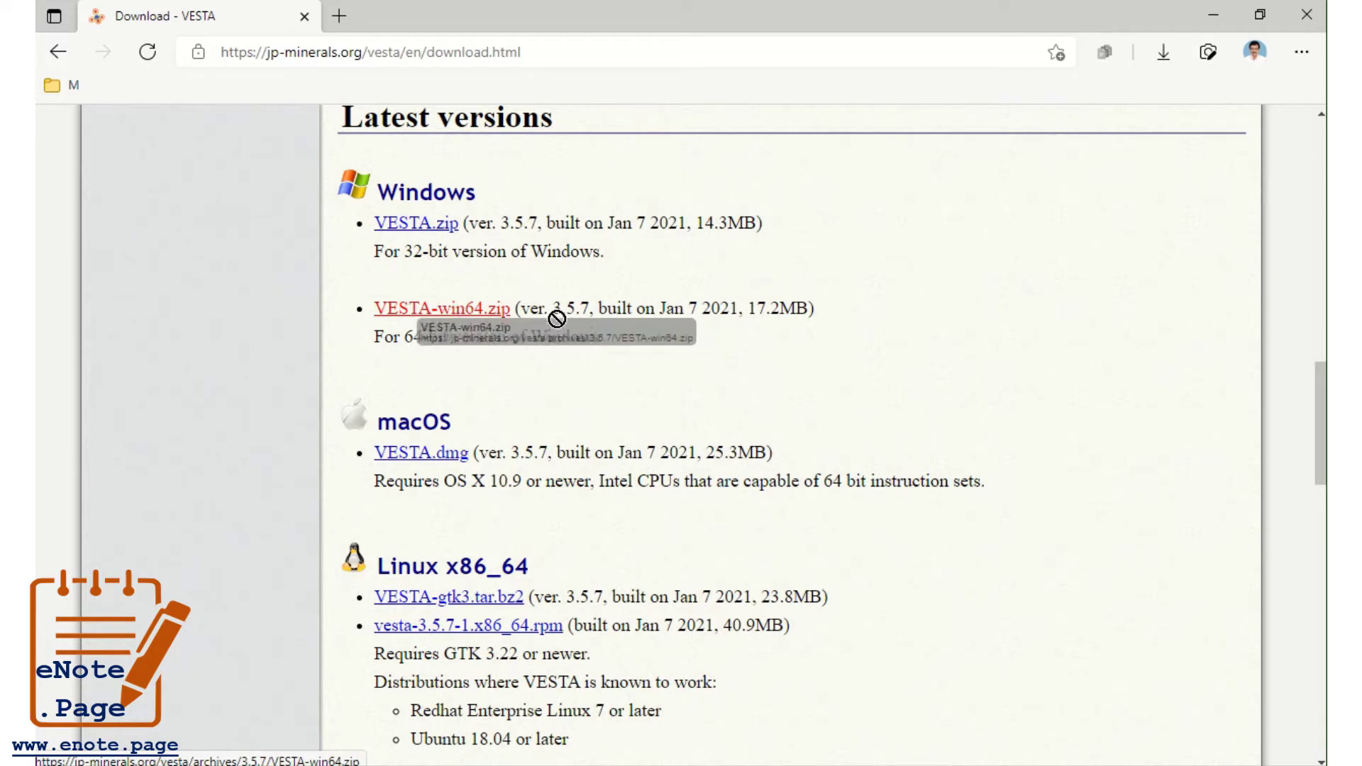
{"action": "left_click", "coordinate": [468, 312]}
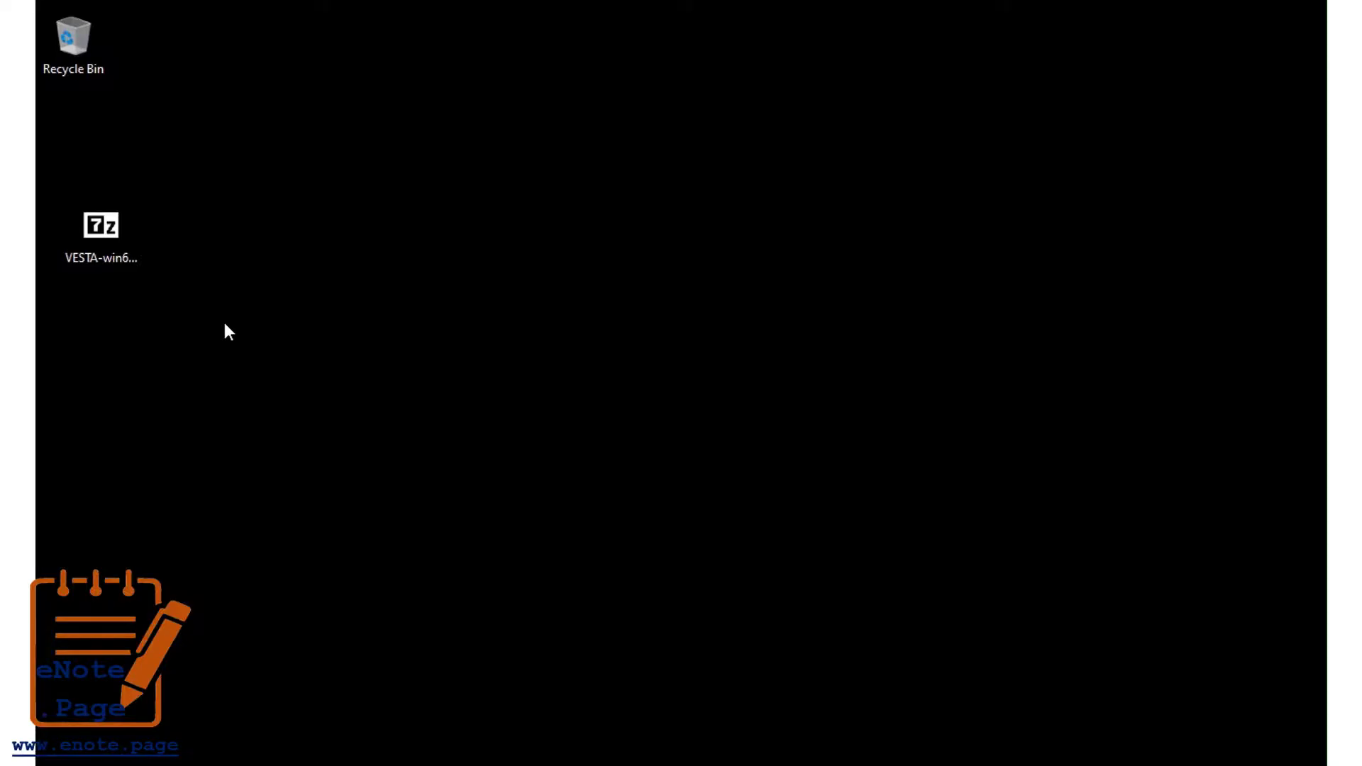
Step: Extract the VESTA-win64 archive onto the desktop with 7-Zip and move the extracted folder to an empty area
{"action": "right_click", "coordinate": [114, 241]}
{"action": "mouse_move", "coordinate": [129, 283]}
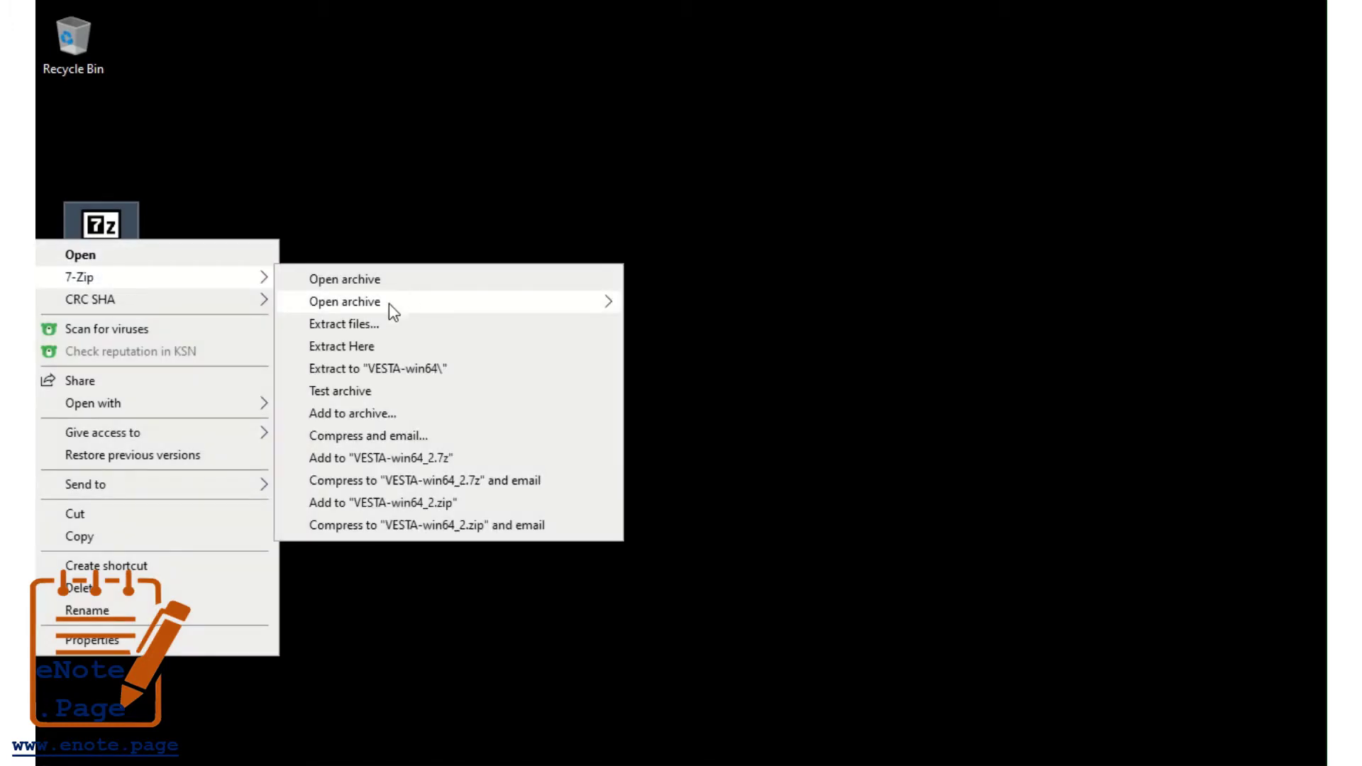
{"action": "left_click", "coordinate": [363, 348]}
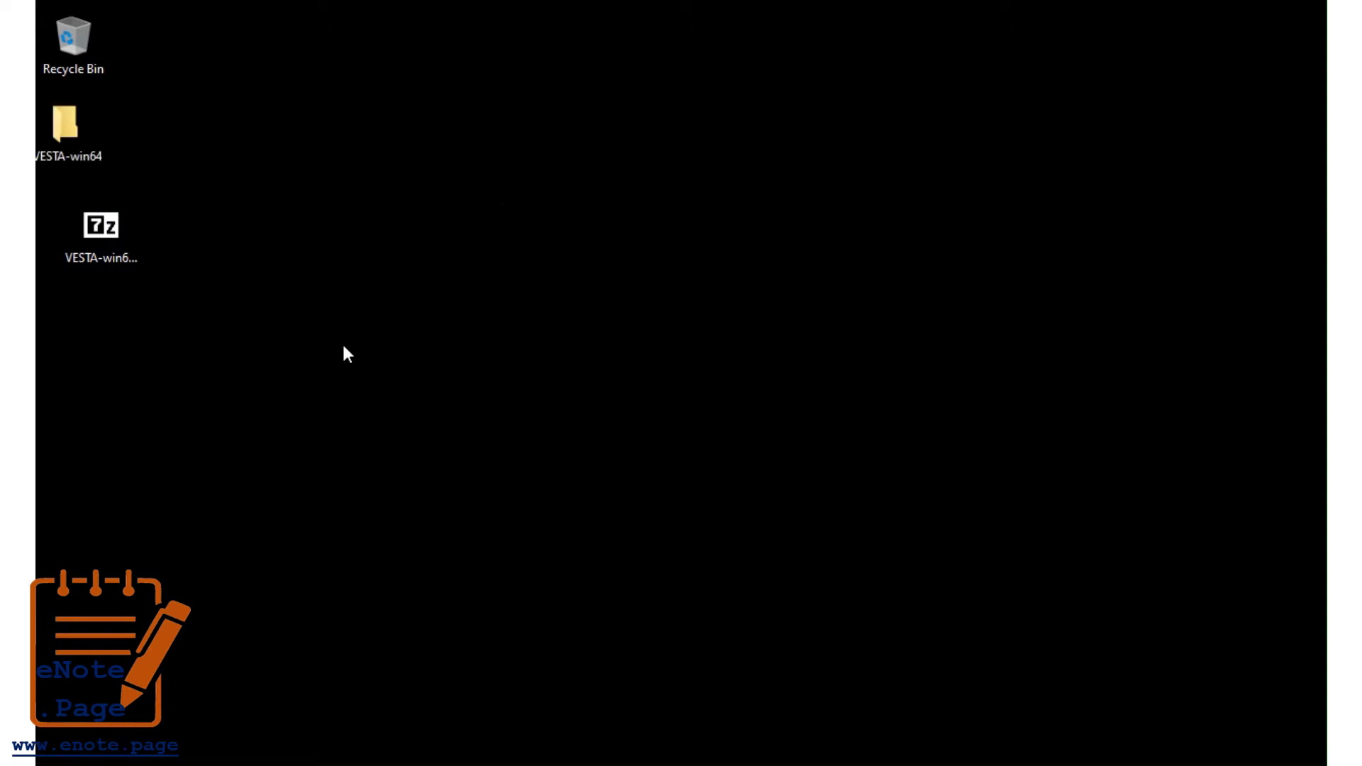
{"action": "left_click_drag", "start_coordinate": [65, 124], "coordinate": [282, 335]}
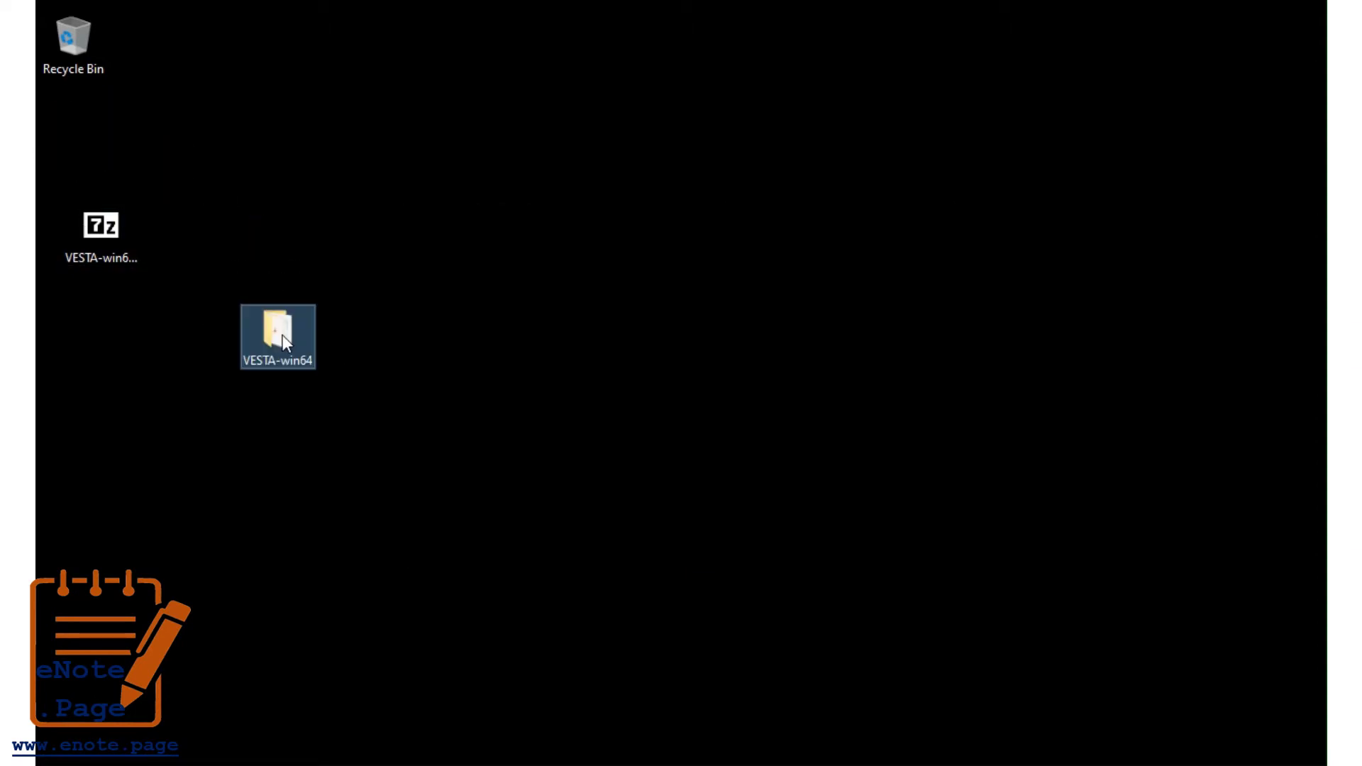
Step: Launch VESTA.exe from the extracted VESTA-win64 folder and maximize its window
{"action": "double_click", "coordinate": [280, 328]}
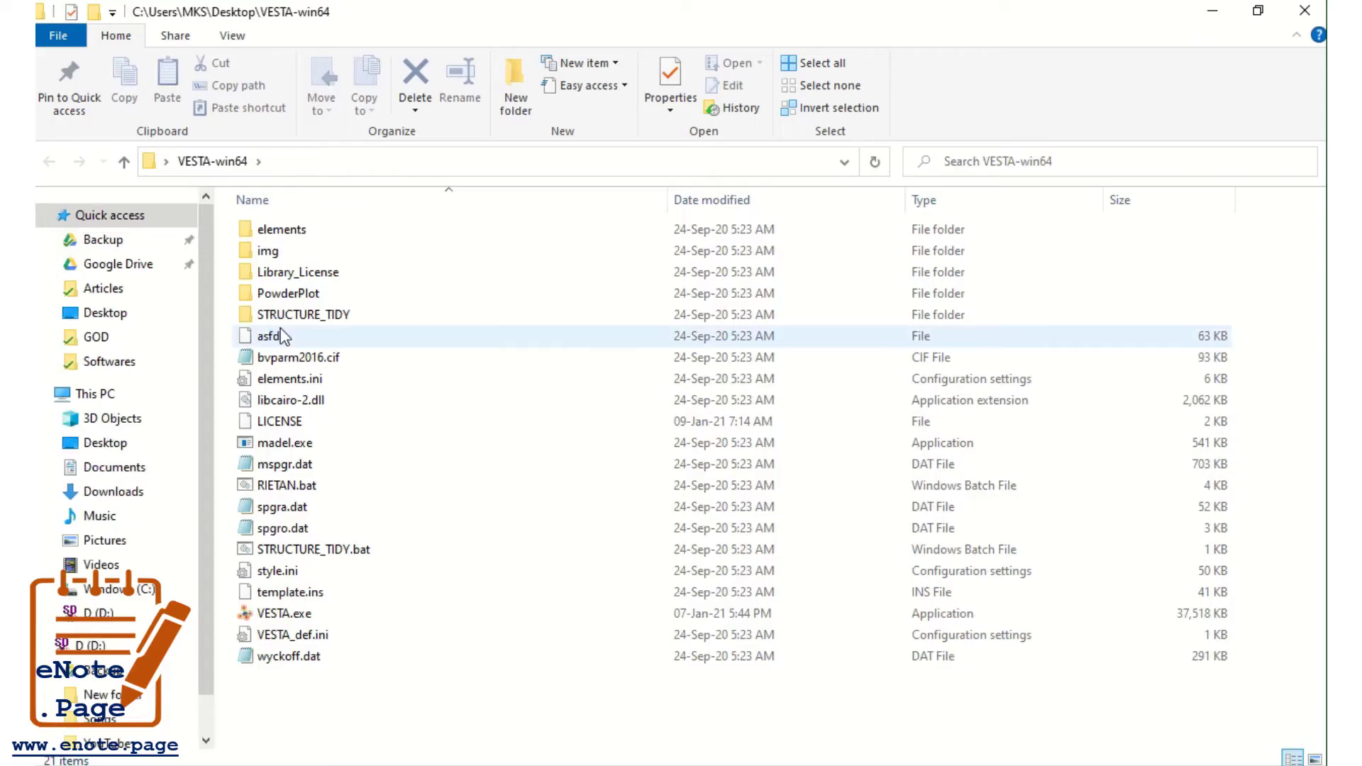
{"action": "double_click", "coordinate": [291, 620]}
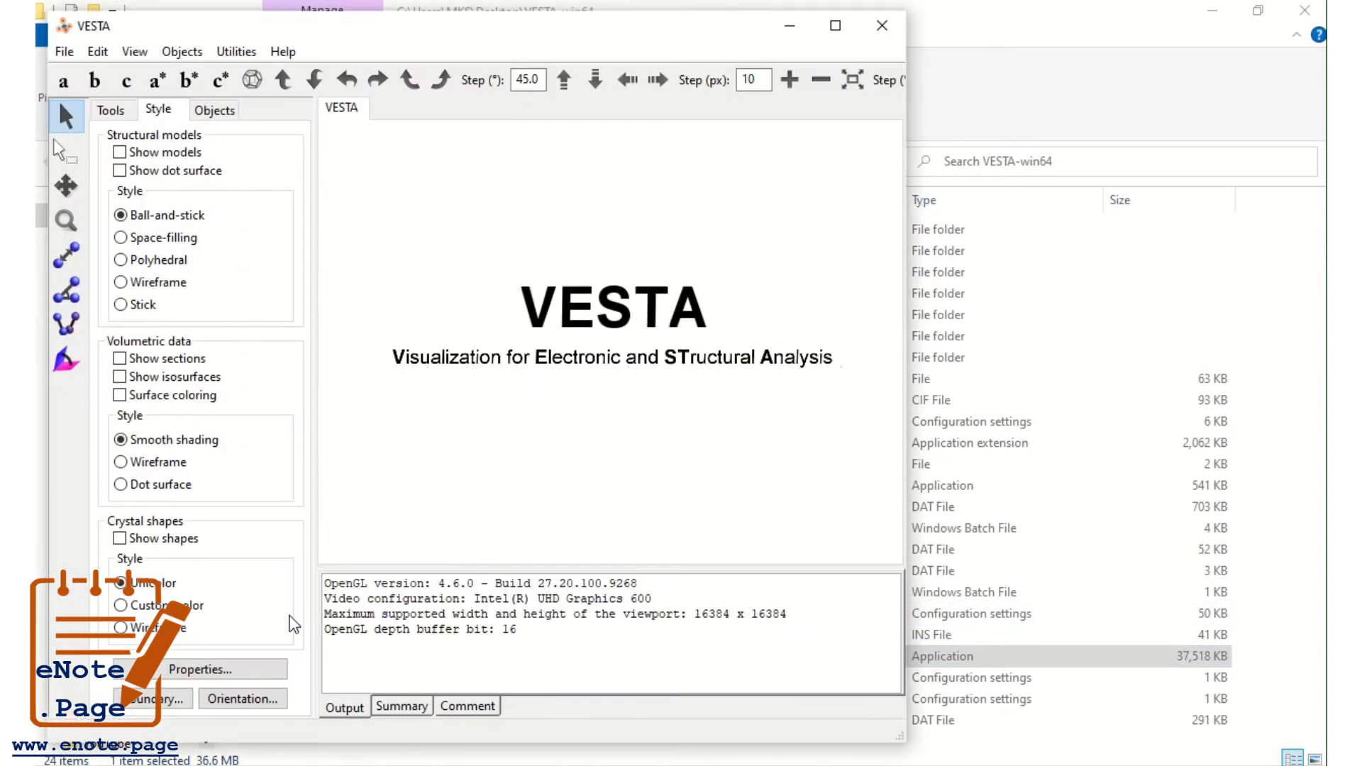
{"action": "left_click", "coordinate": [835, 30]}
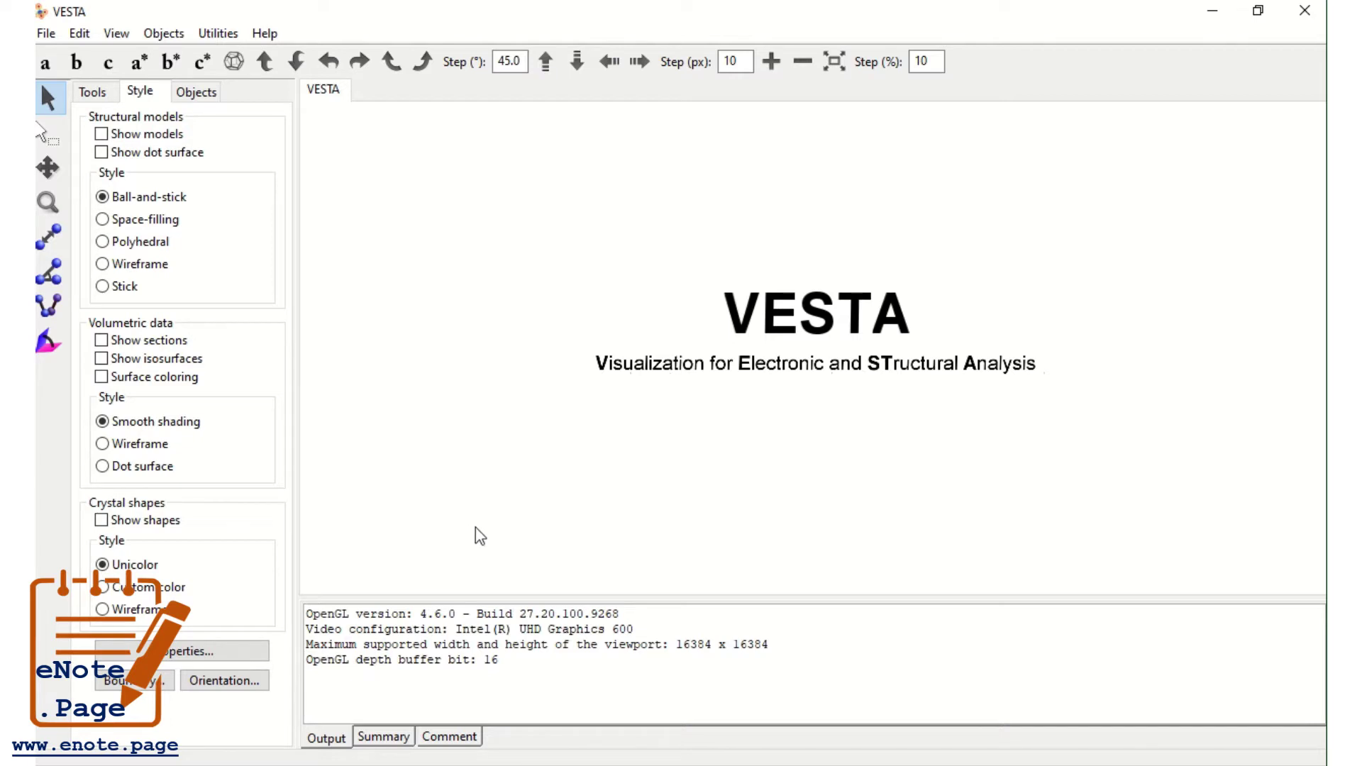
Step: Create a new structure and set its unit cell's crystal system to Cubic
{"action": "left_click", "coordinate": [46, 34]}
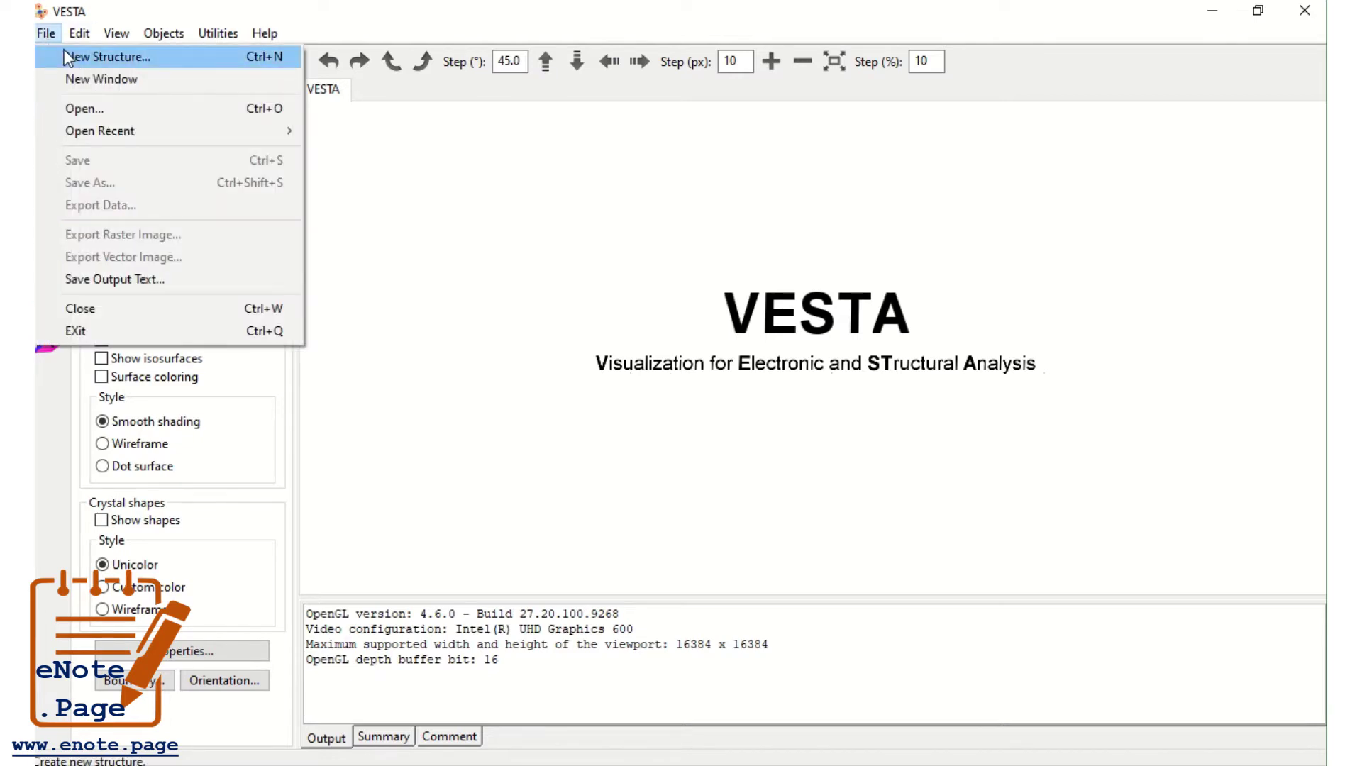
{"action": "left_click", "coordinate": [65, 54]}
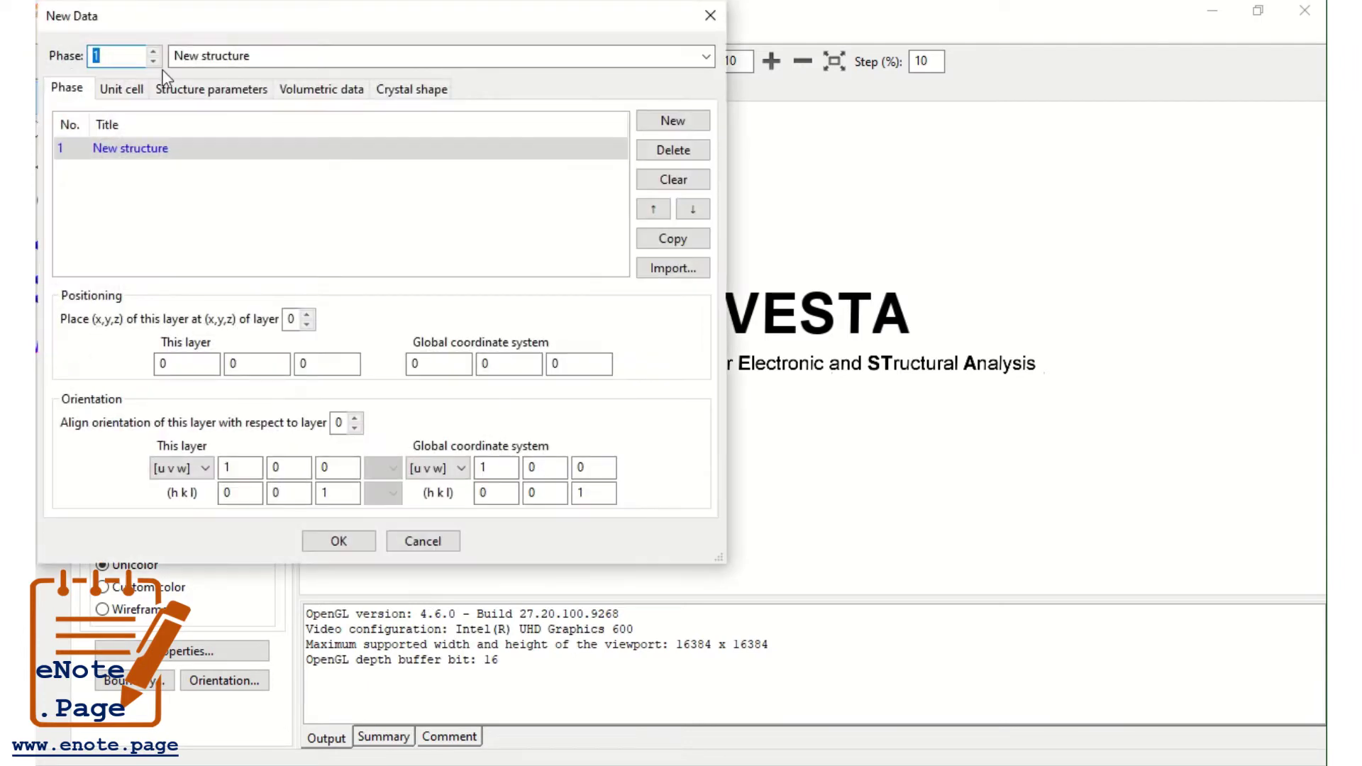
{"action": "left_click", "coordinate": [135, 93]}
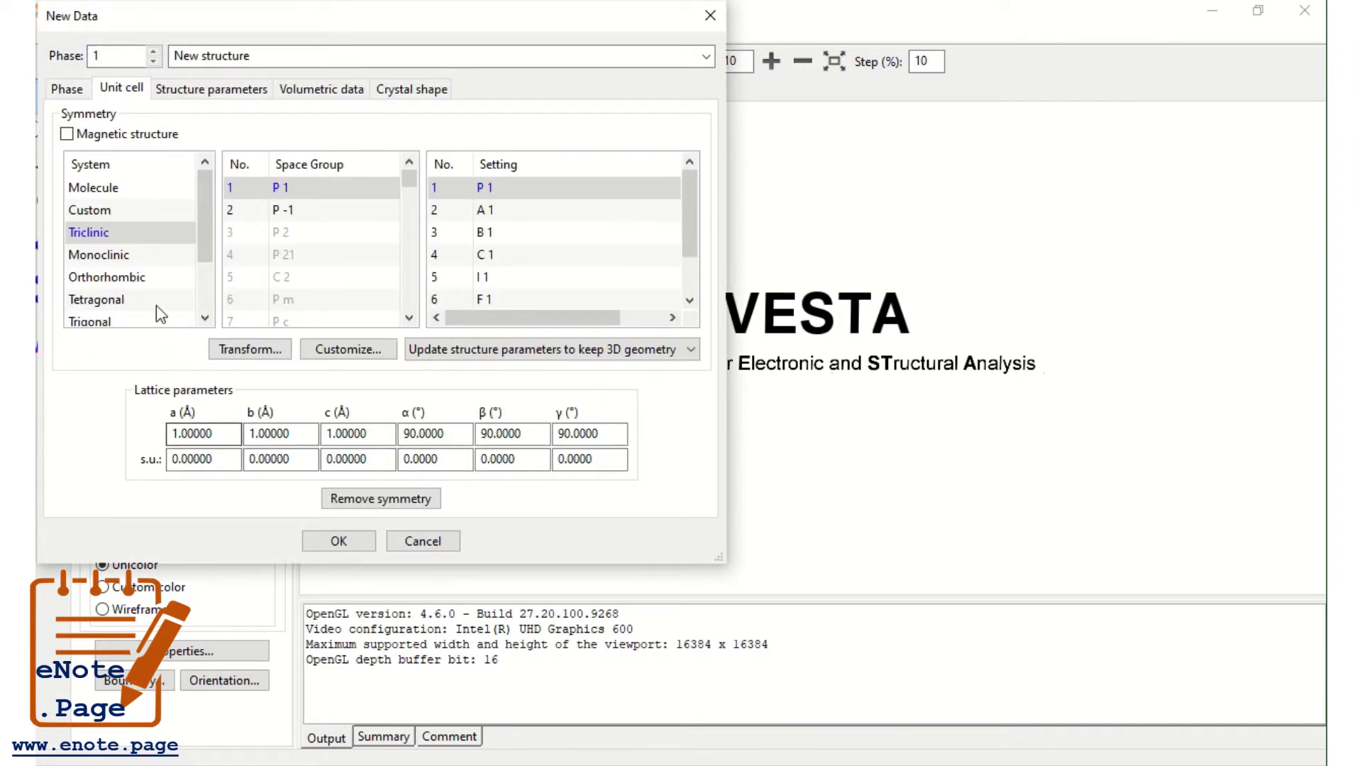
{"action": "mouse_move", "coordinate": [205, 236]}
{"action": "left_mouse_down"}
{"action": "mouse_move", "coordinate": [200, 291]}
{"action": "mouse_move", "coordinate": [207, 216]}
{"action": "mouse_move", "coordinate": [198, 235]}
{"action": "left_mouse_up"}
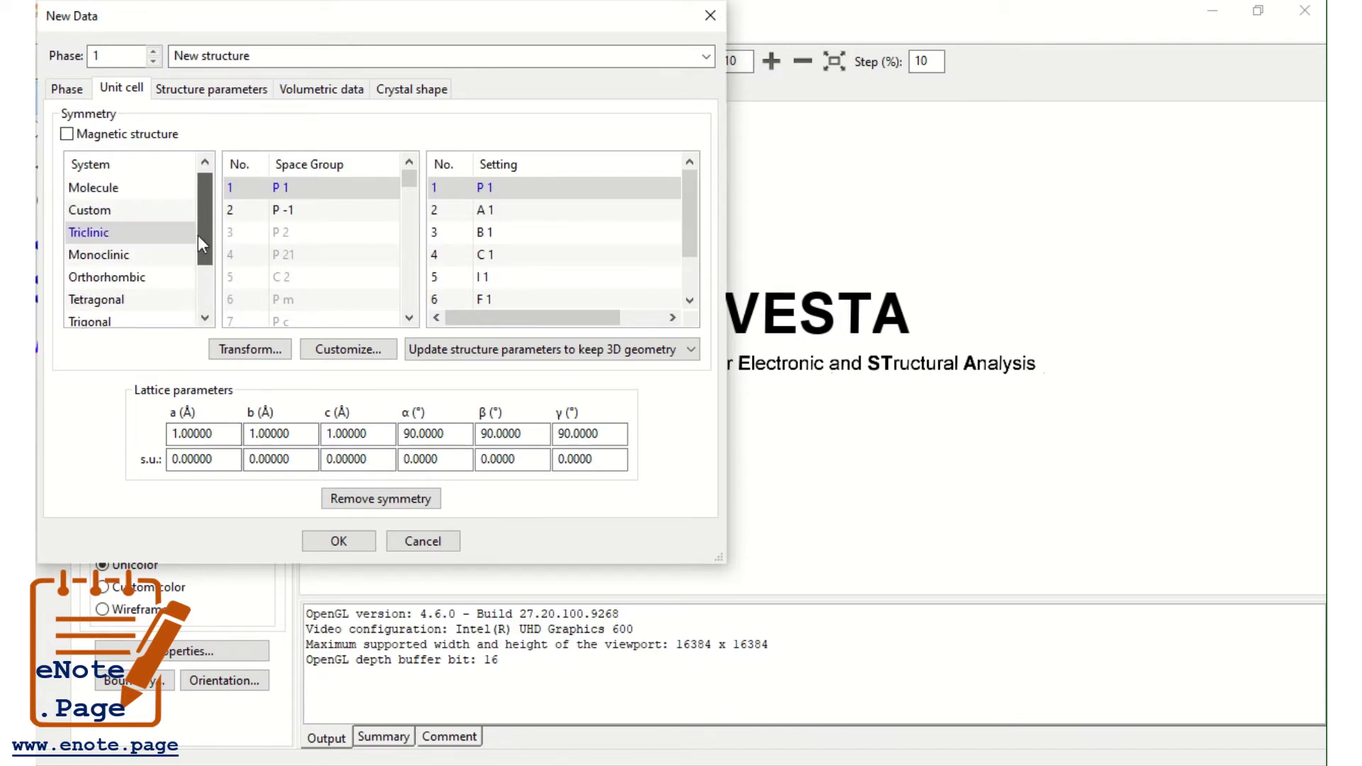
{"action": "left_click", "coordinate": [109, 253]}
{"action": "left_click", "coordinate": [120, 282]}
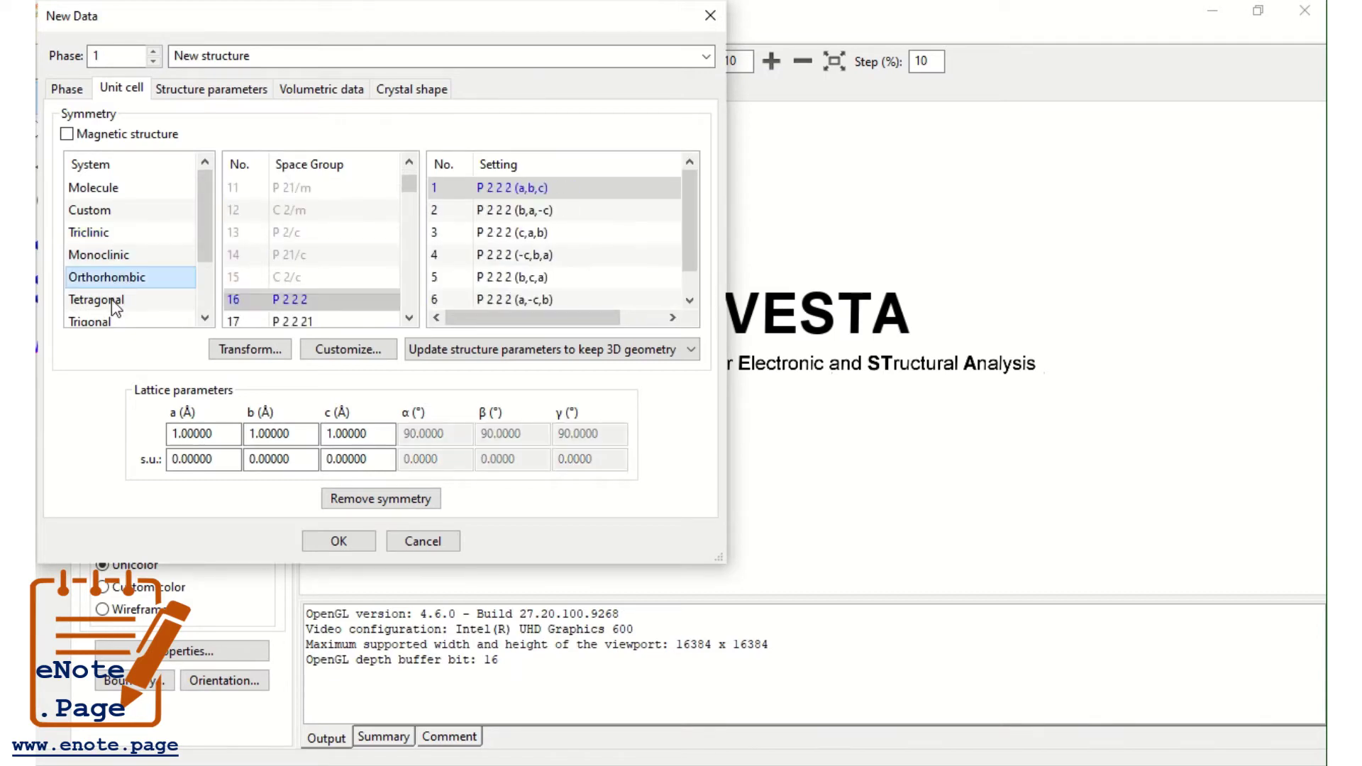
{"action": "left_click", "coordinate": [113, 303]}
{"action": "left_click", "coordinate": [117, 323]}
{"action": "left_click", "coordinate": [119, 323]}
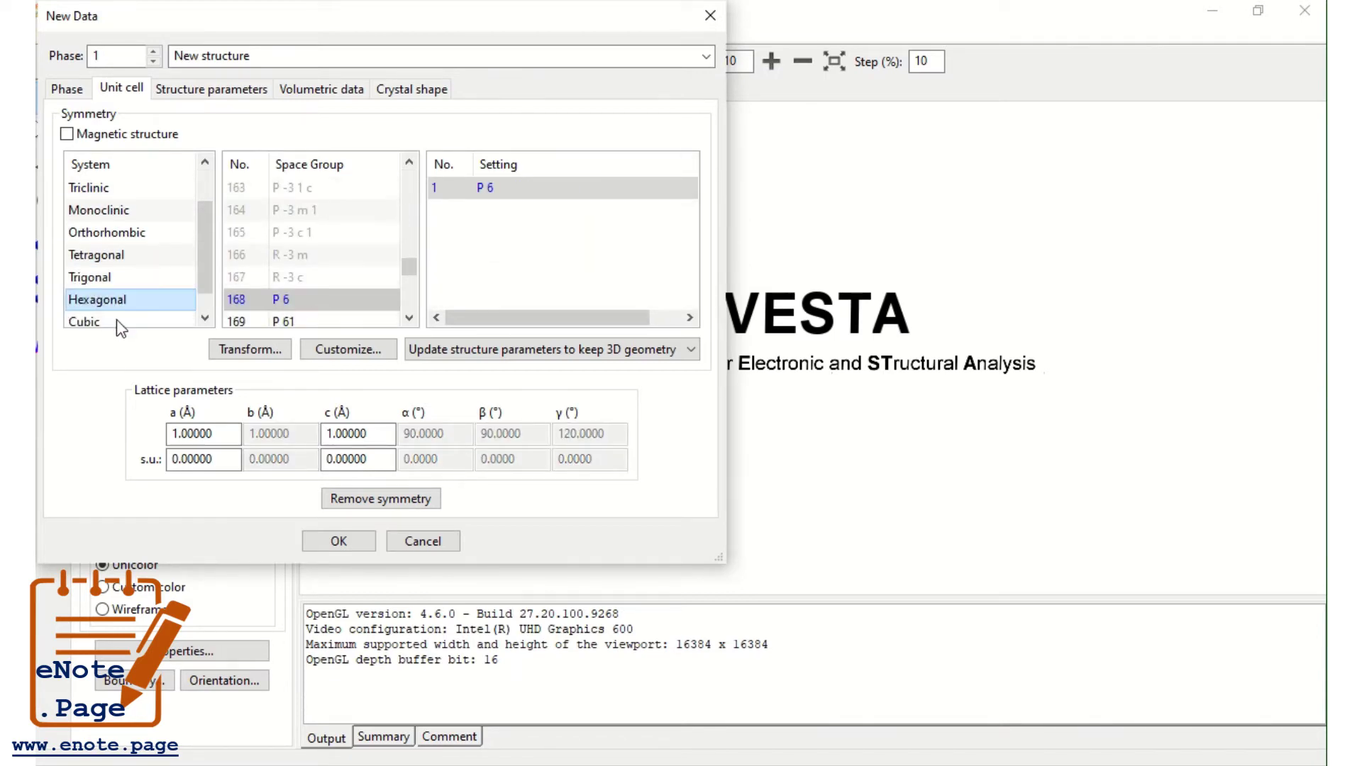
{"action": "left_click", "coordinate": [120, 323]}
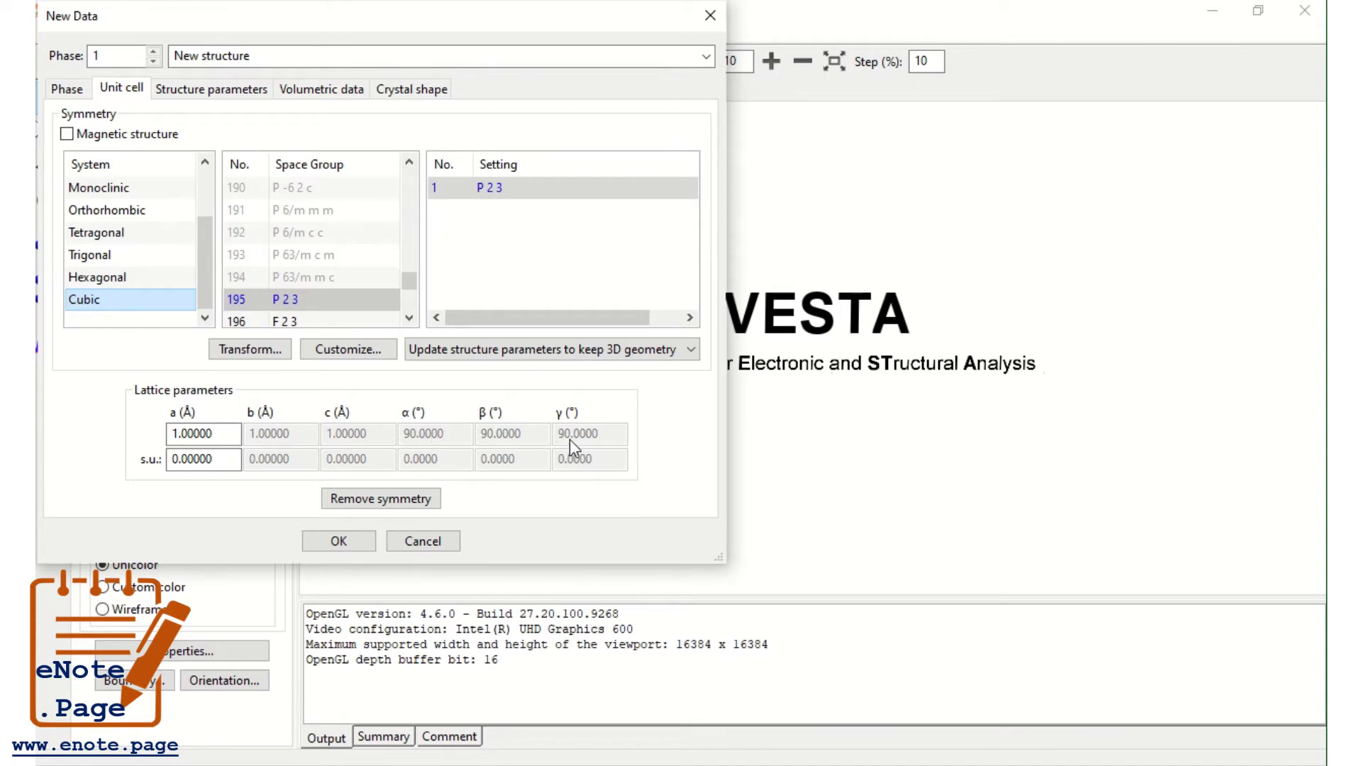
Step: Set the cubic unit cell's lattice parameter a to 10 Å
{"action": "left_click", "coordinate": [180, 434]}
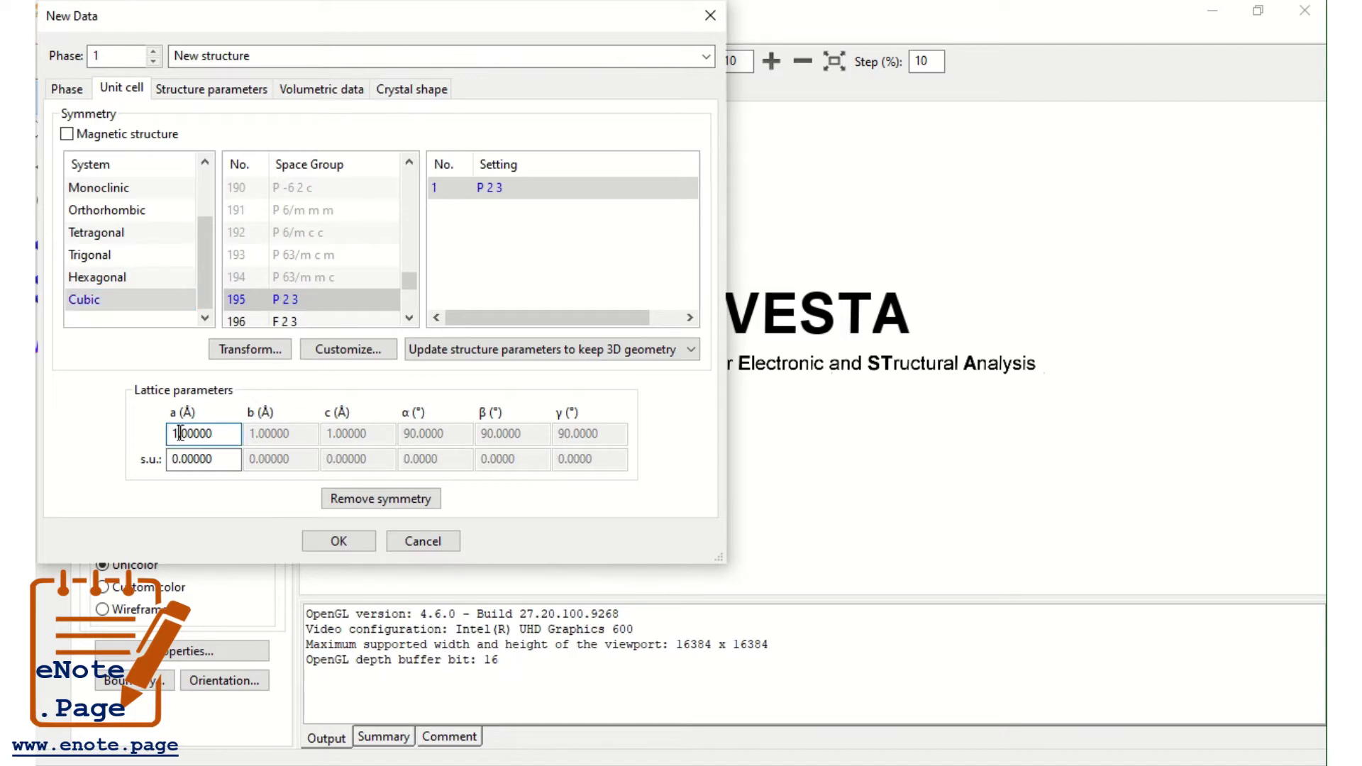
{"action": "left_click_drag", "start_coordinate": [171, 434], "coordinate": [207, 433]}
{"action": "type", "text": "10"}
Step: Look through the cubic space groups, choose no. 195 (P 2 3), and apply the new structure's data
{"action": "left_click", "coordinate": [95, 304]}
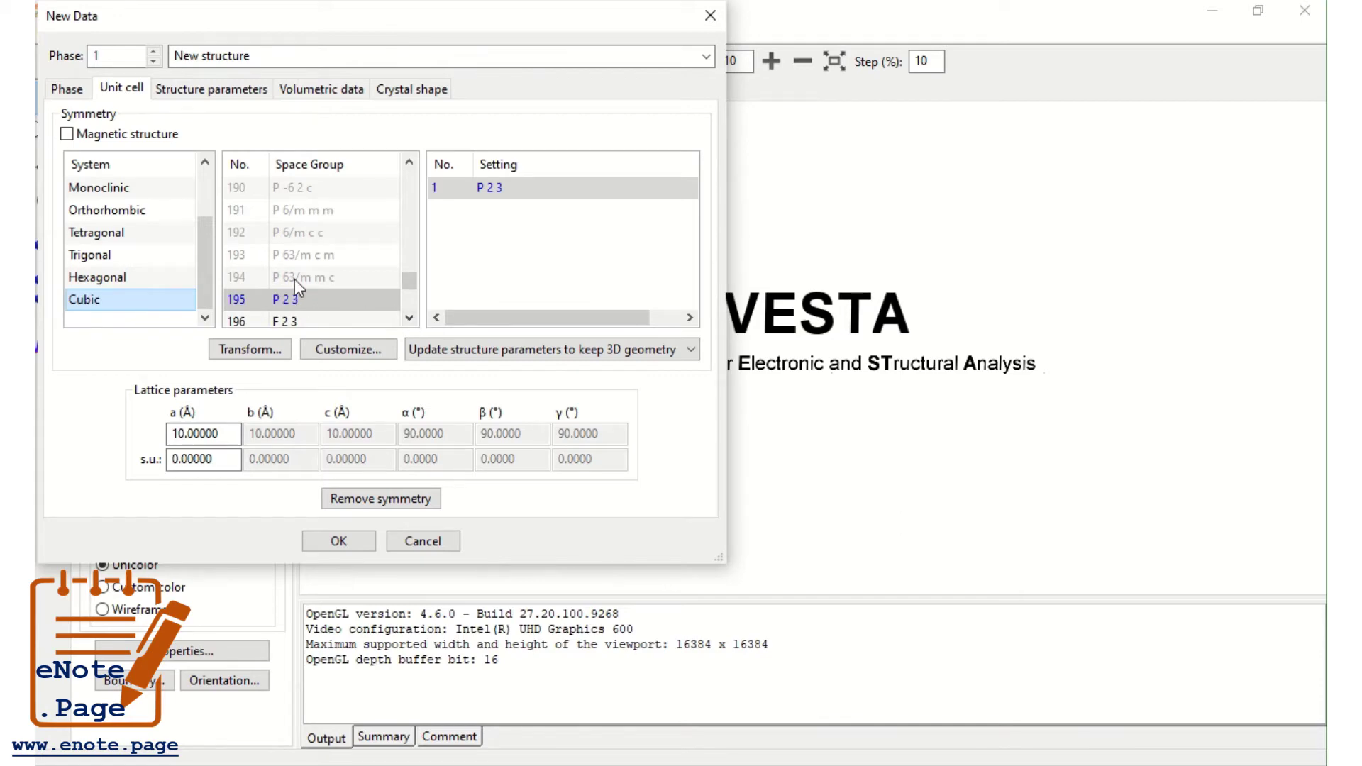
{"action": "scroll", "coordinate": [324, 285], "scroll_direction": "up", "scroll_amount": 2}
{"action": "scroll", "coordinate": [322, 283], "scroll_direction": "down", "scroll_amount": 5}
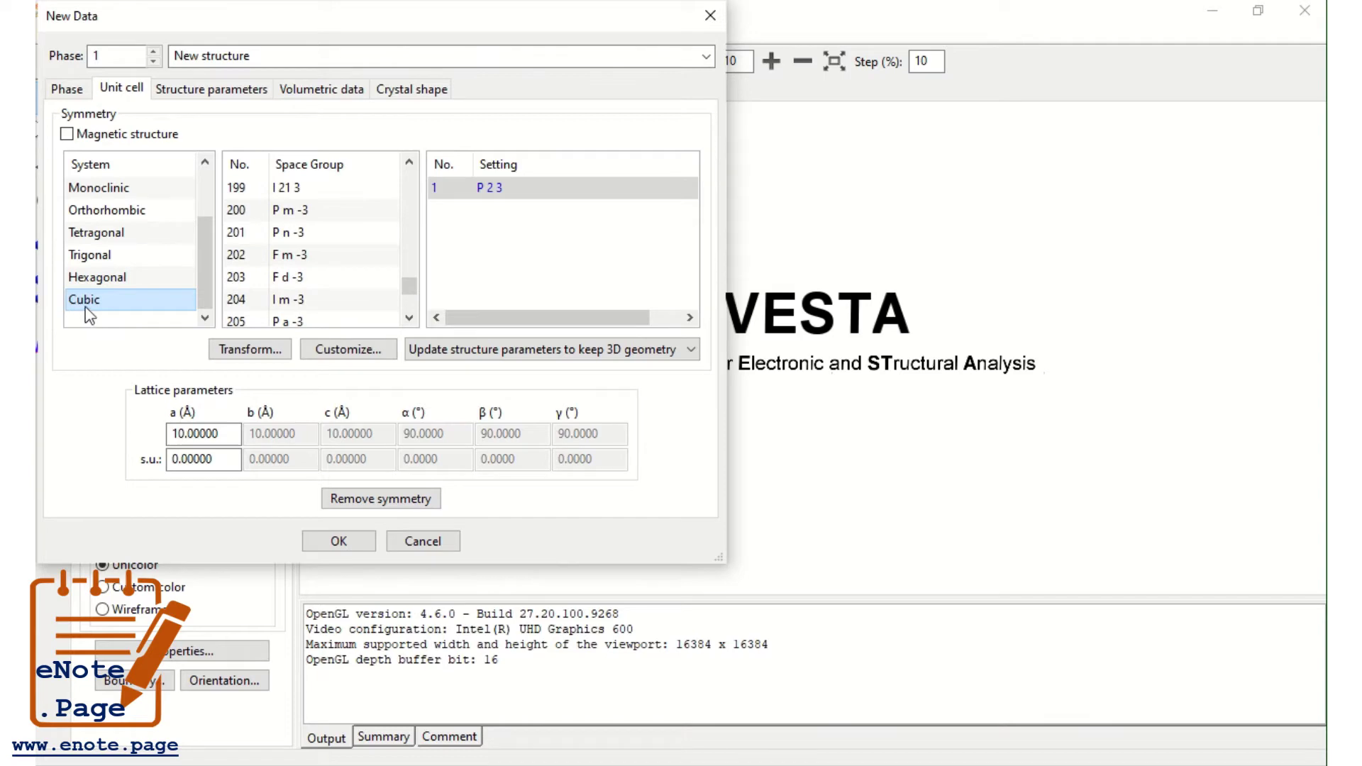
{"action": "scroll", "coordinate": [284, 296], "scroll_direction": "up", "scroll_amount": 2}
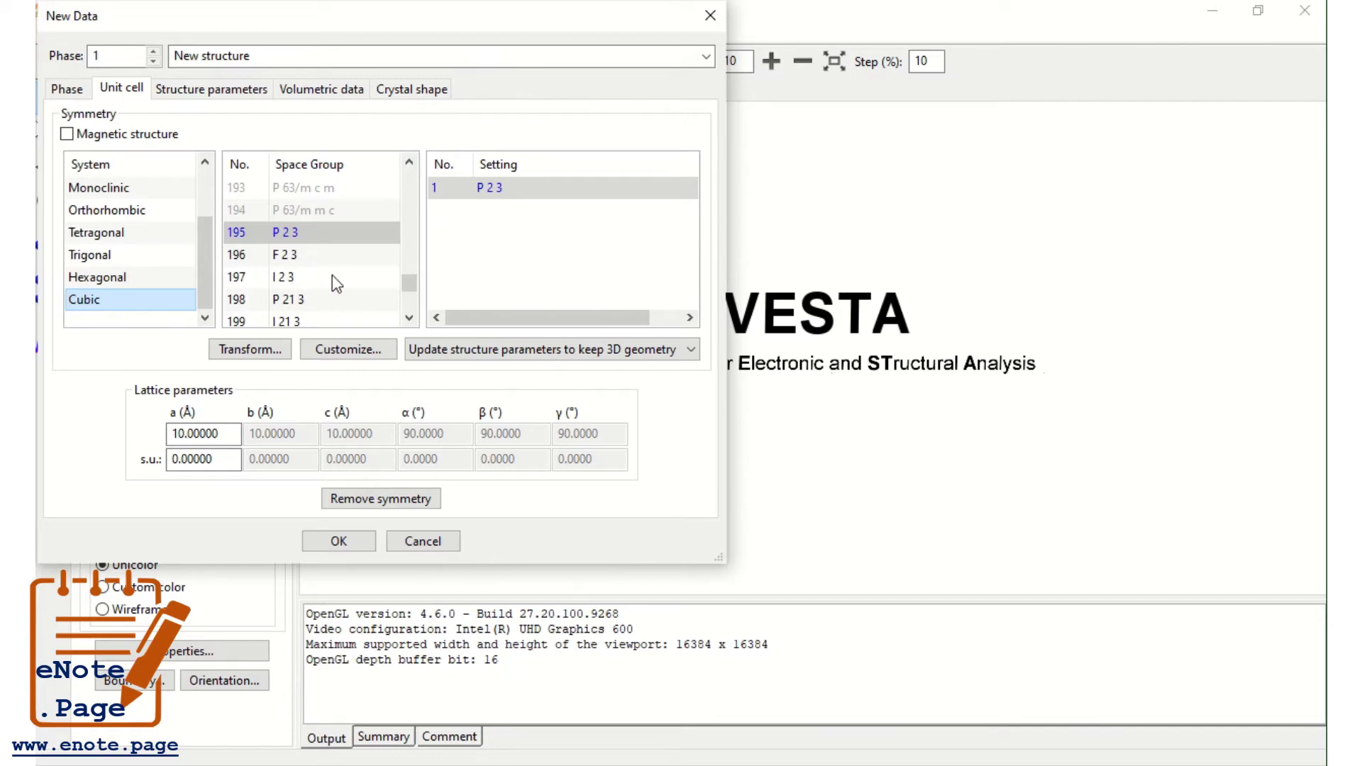
{"action": "scroll", "coordinate": [316, 266], "scroll_direction": "down", "scroll_amount": 4}
{"action": "scroll", "coordinate": [315, 271], "scroll_direction": "up", "scroll_amount": 1}
{"action": "scroll", "coordinate": [316, 271], "scroll_direction": "up", "scroll_amount": 4}
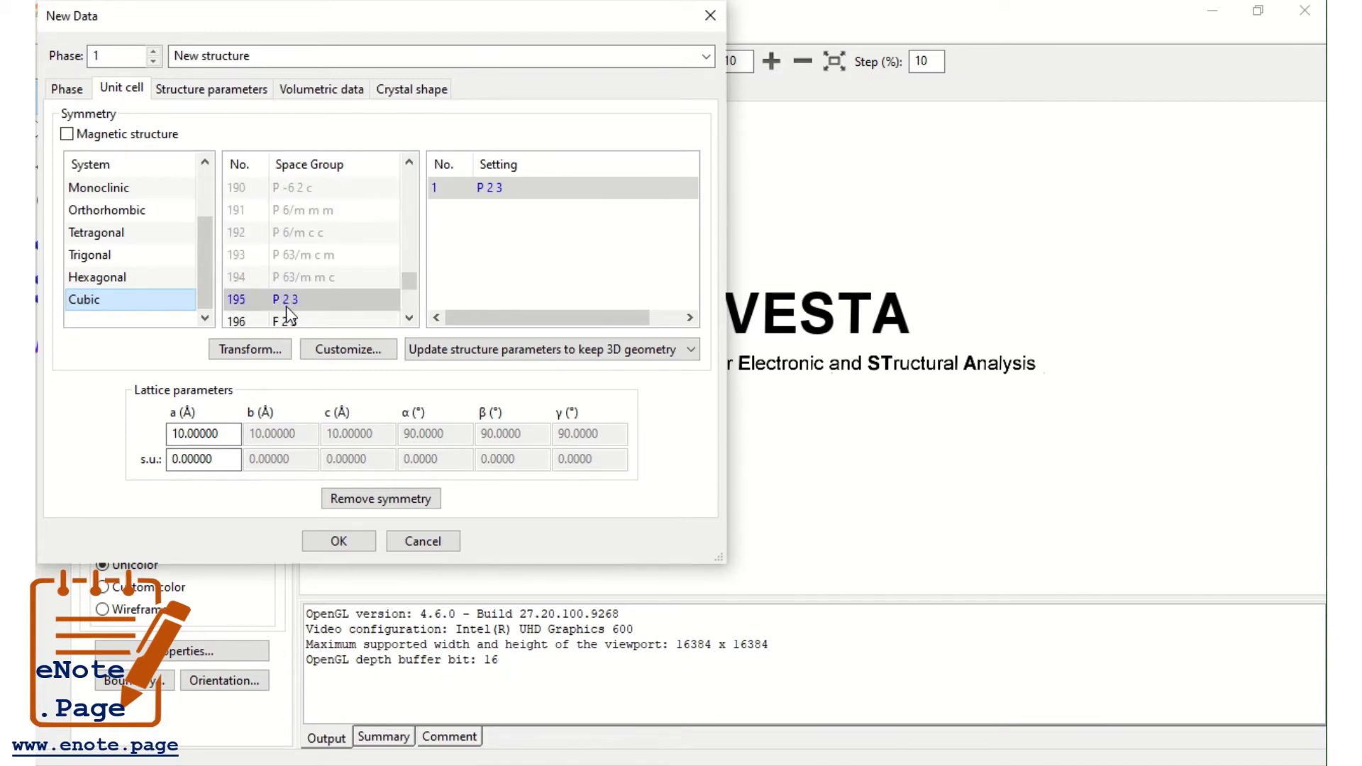
{"action": "left_click", "coordinate": [288, 299]}
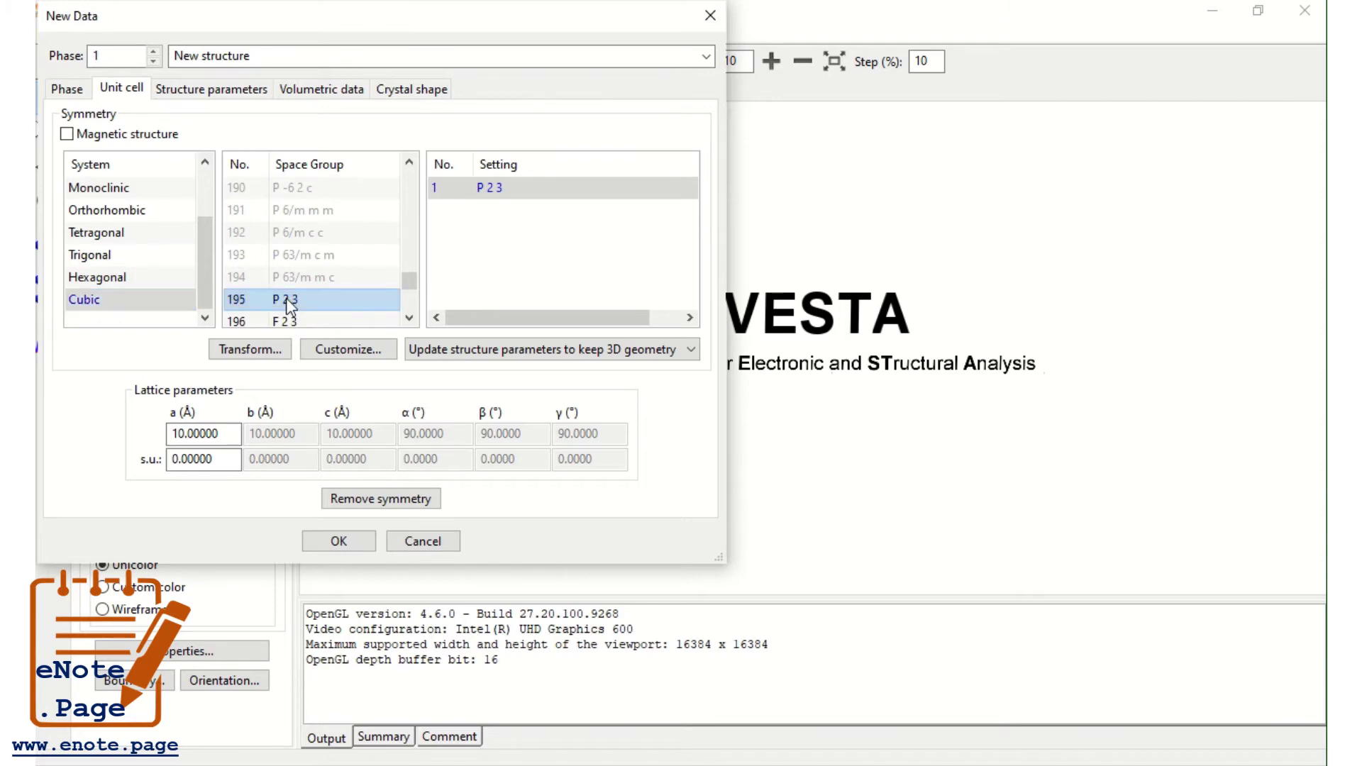
{"action": "left_click", "coordinate": [330, 541]}
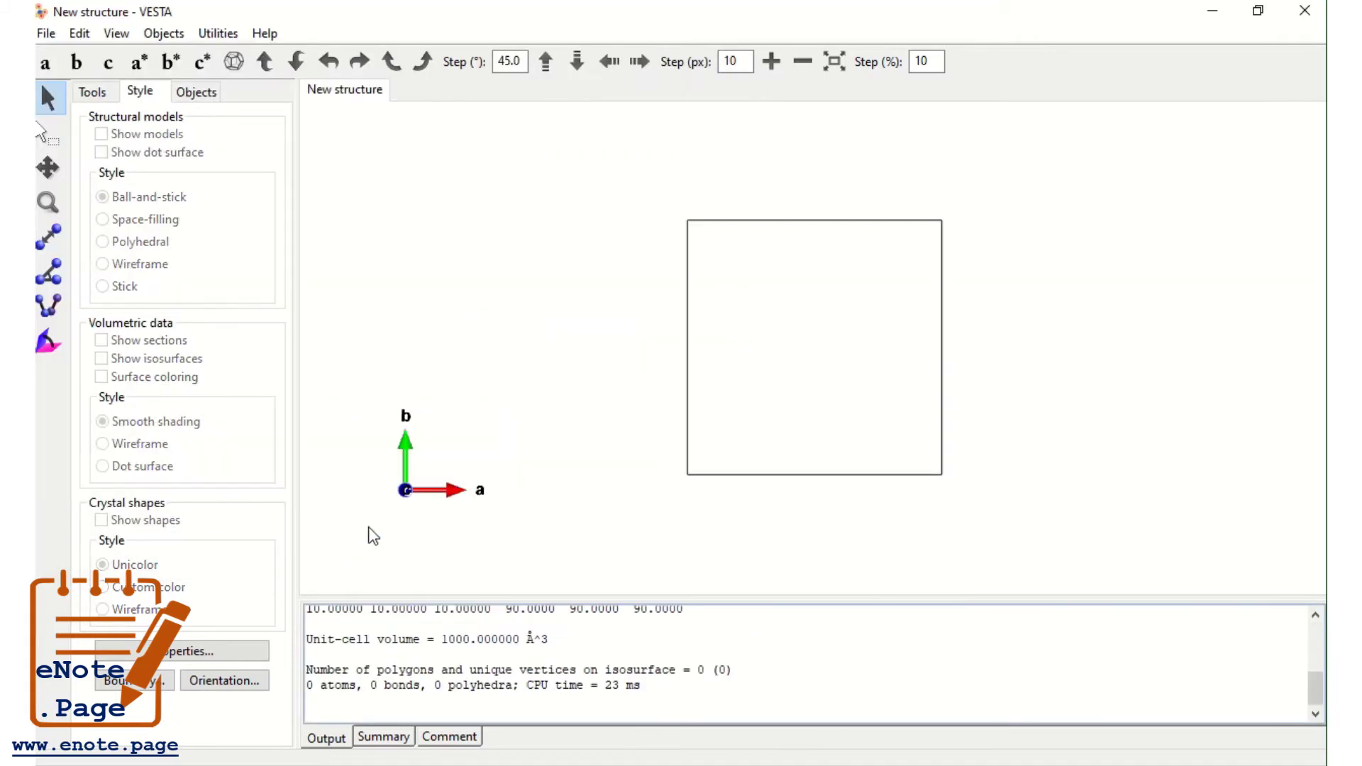
Step: Edit the new structure's structure parameters and add a first atom entry
{"action": "left_click_drag", "start_coordinate": [717, 465], "coordinate": [735, 280]}
{"action": "left_click_drag", "start_coordinate": [637, 383], "coordinate": [688, 383]}
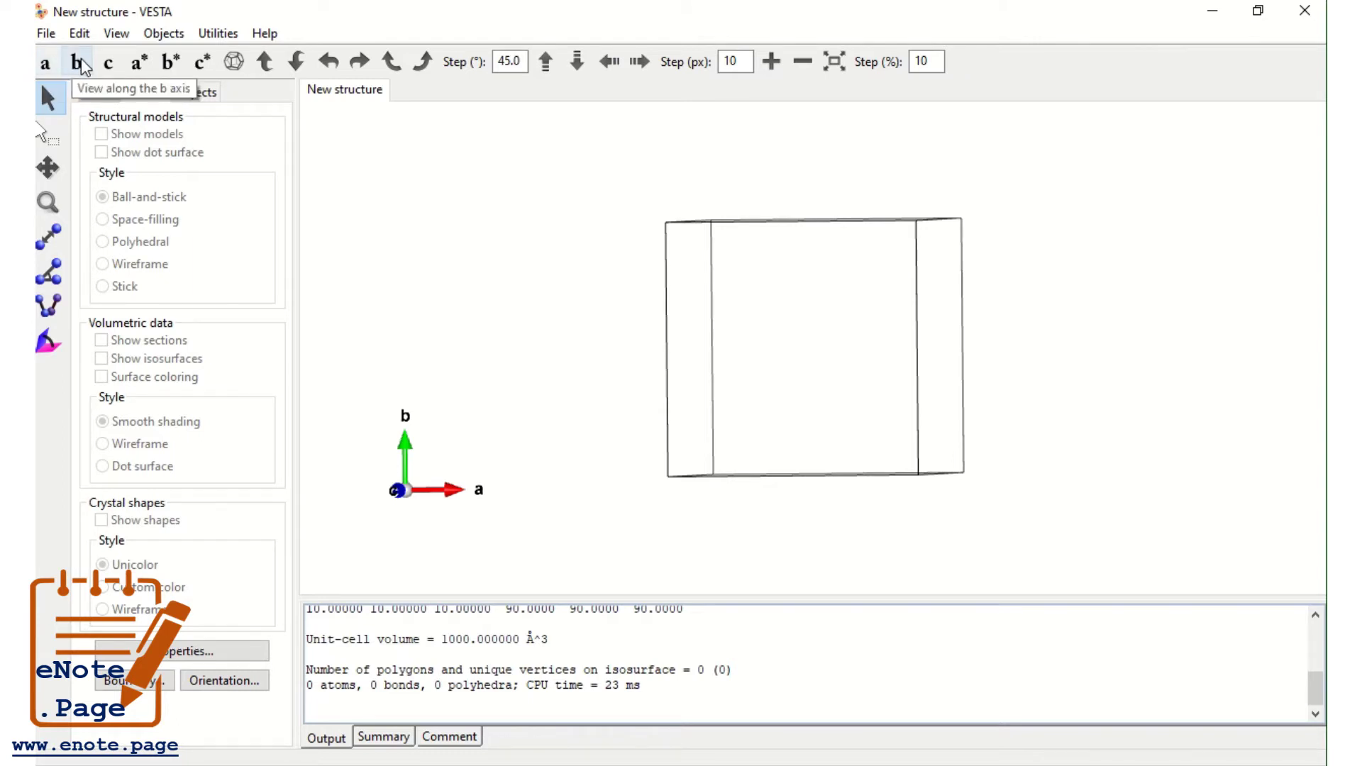
{"action": "left_click_drag", "start_coordinate": [683, 350], "coordinate": [739, 429]}
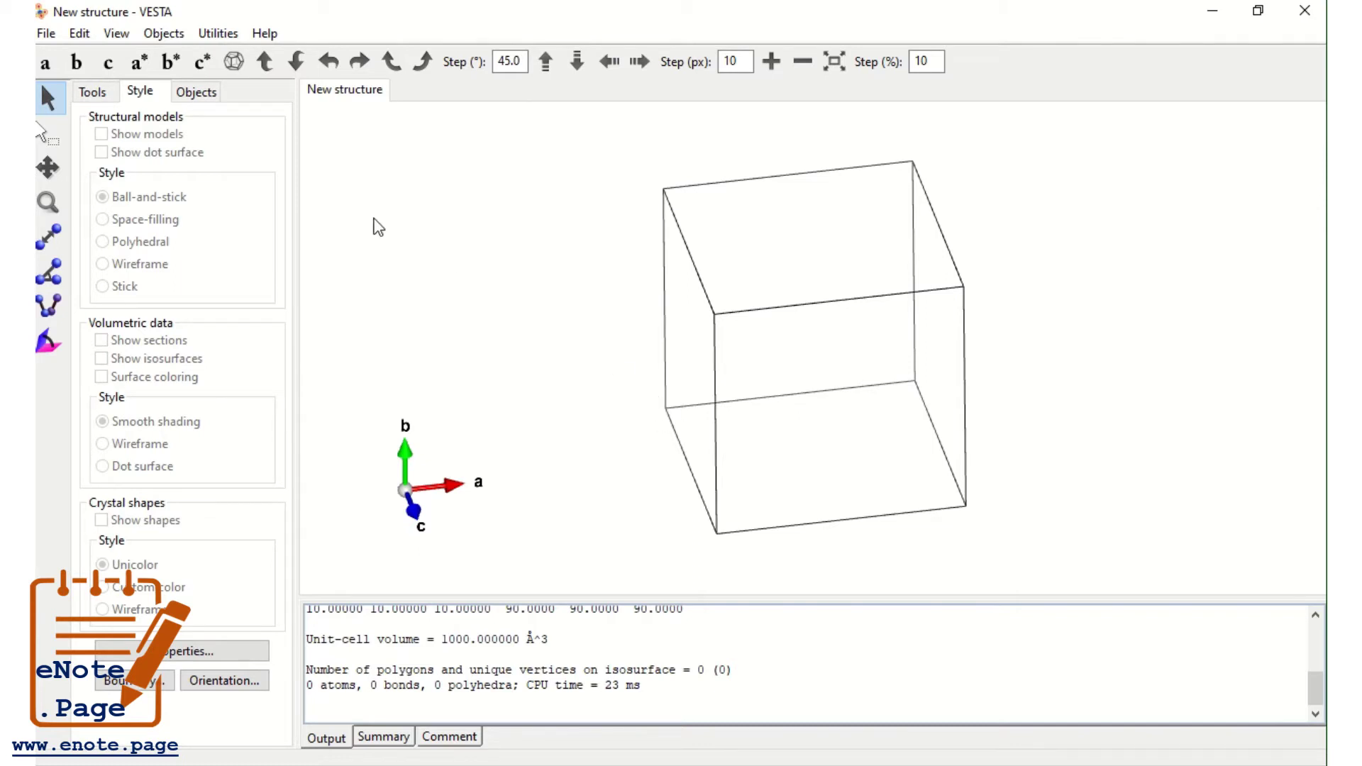
{"action": "left_click", "coordinate": [79, 35]}
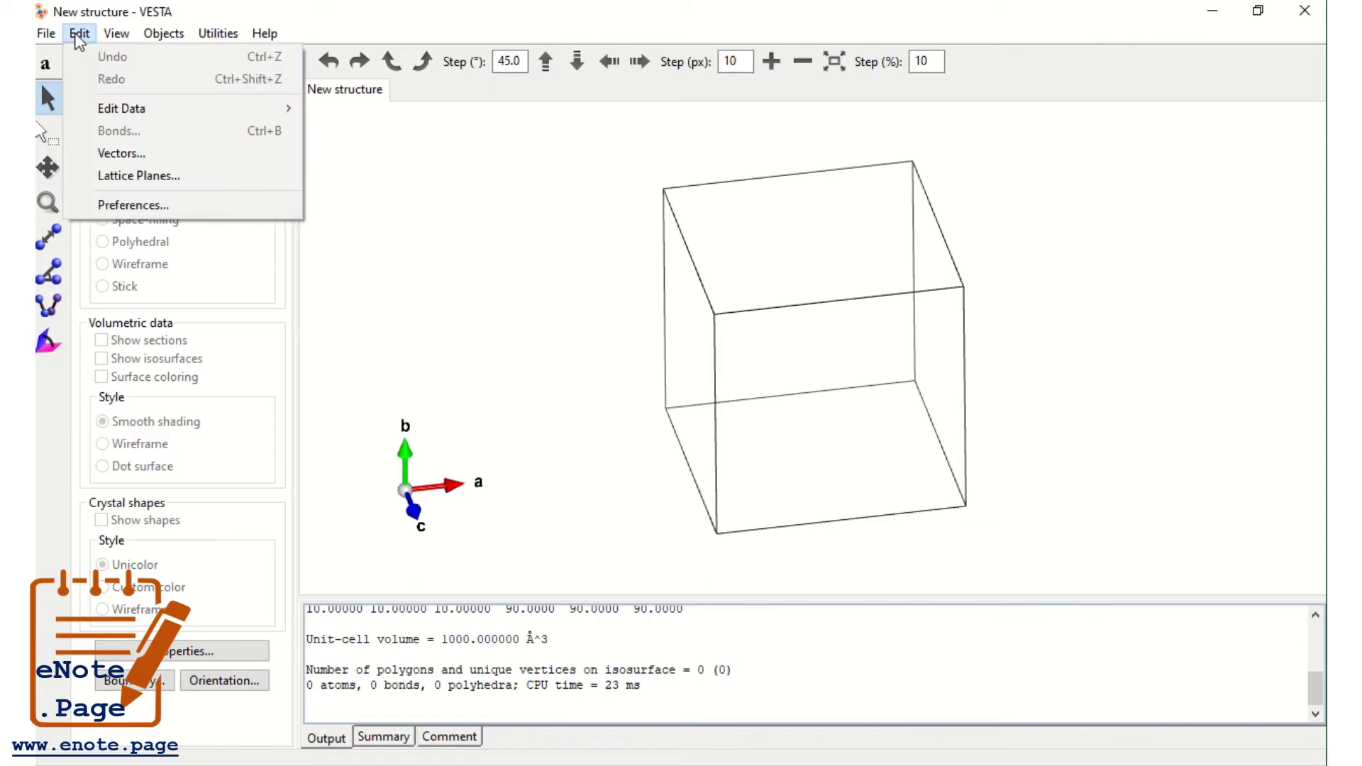
{"action": "mouse_move", "coordinate": [106, 112]}
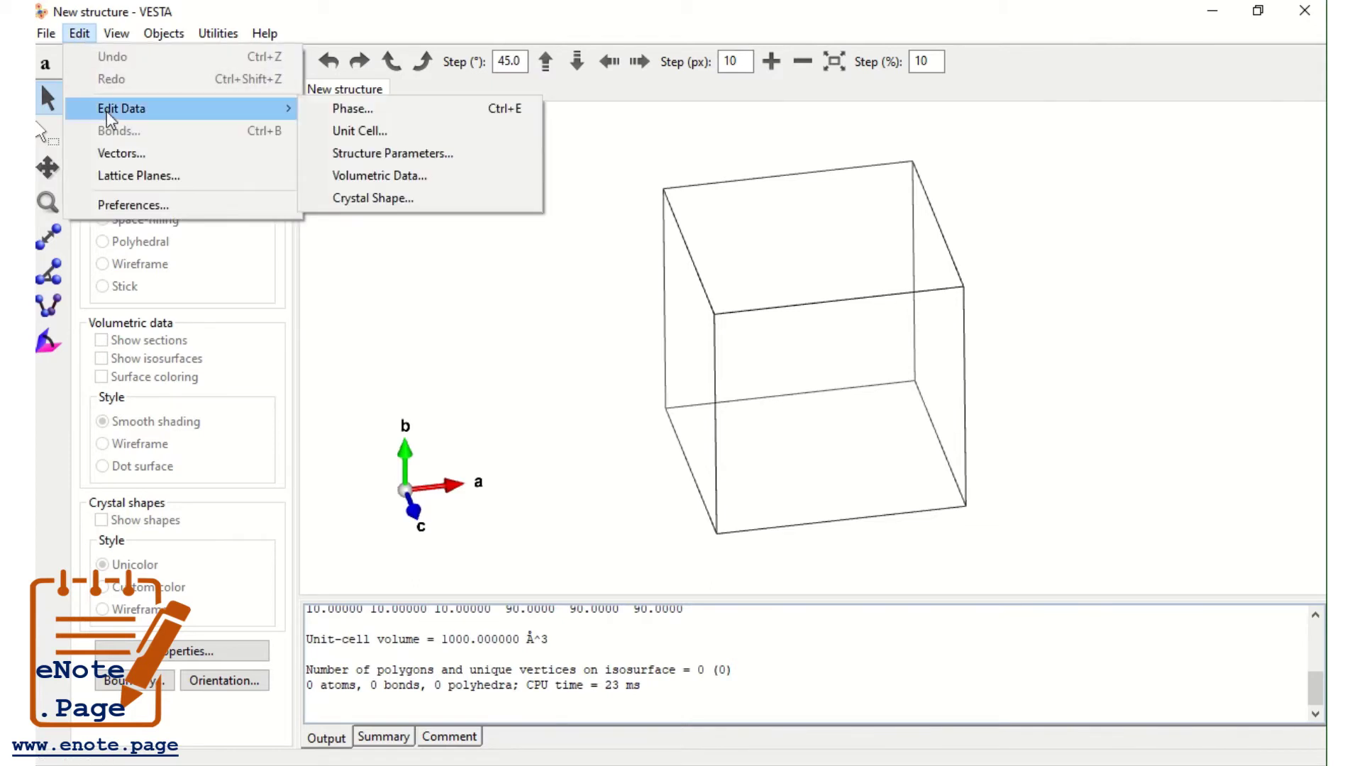
{"action": "left_click", "coordinate": [386, 132]}
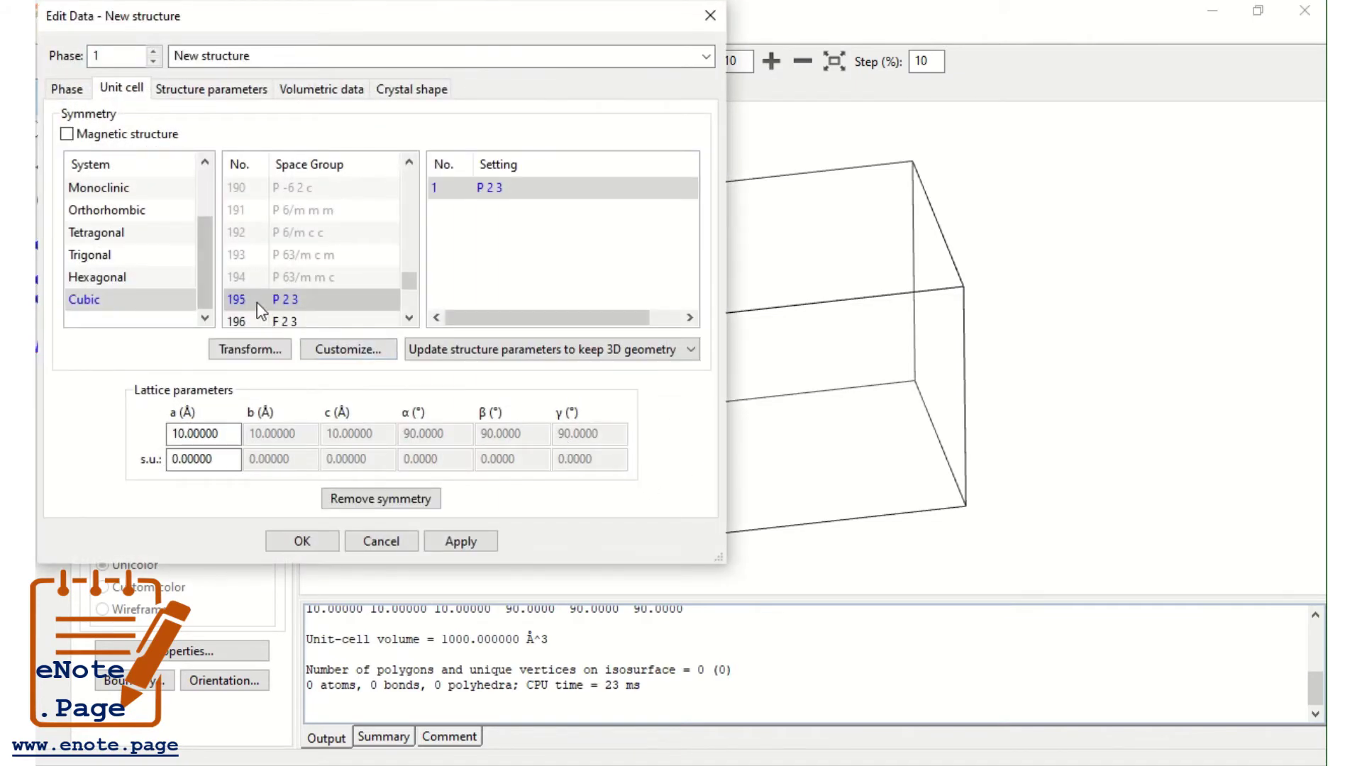
{"action": "left_click", "coordinate": [225, 96]}
{"action": "left_click_drag", "start_coordinate": [258, 25], "coordinate": [403, 158]}
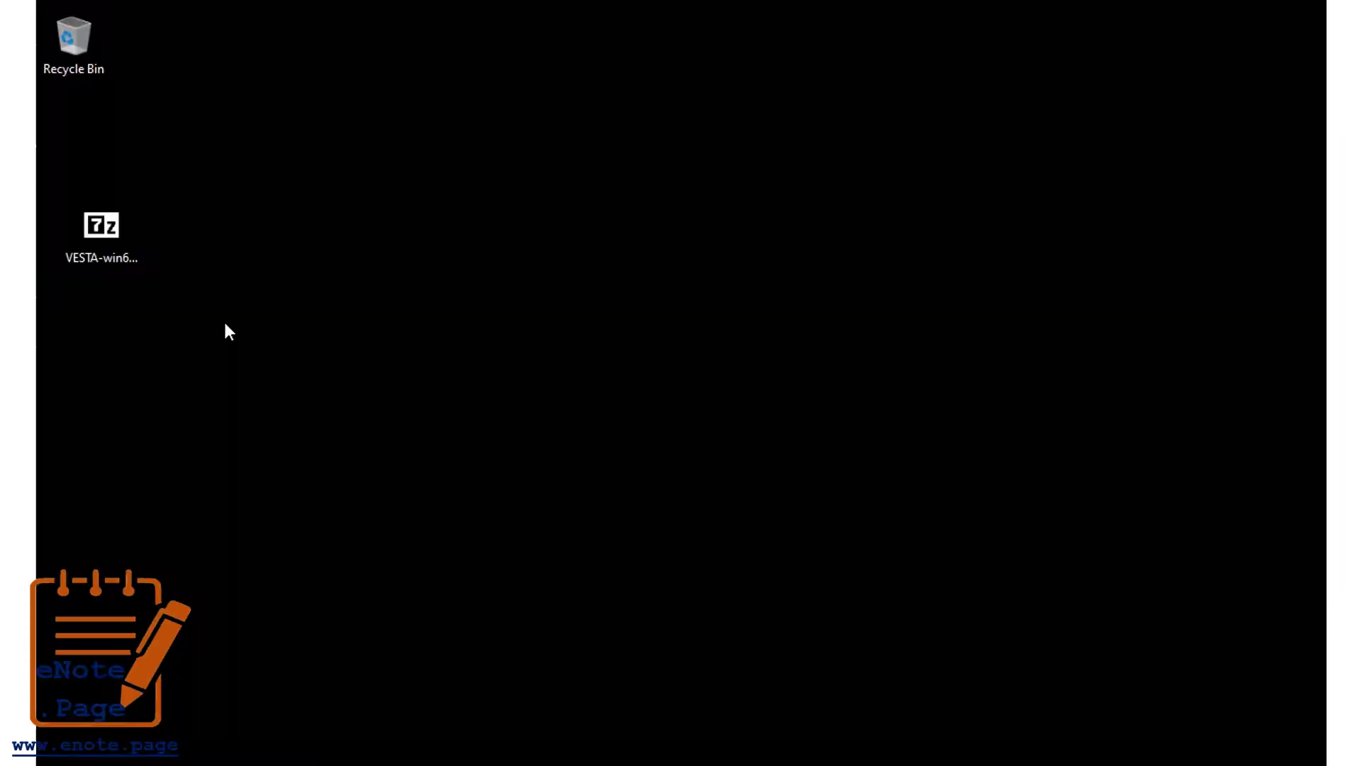
{"action": "left_click", "coordinate": [851, 459]}
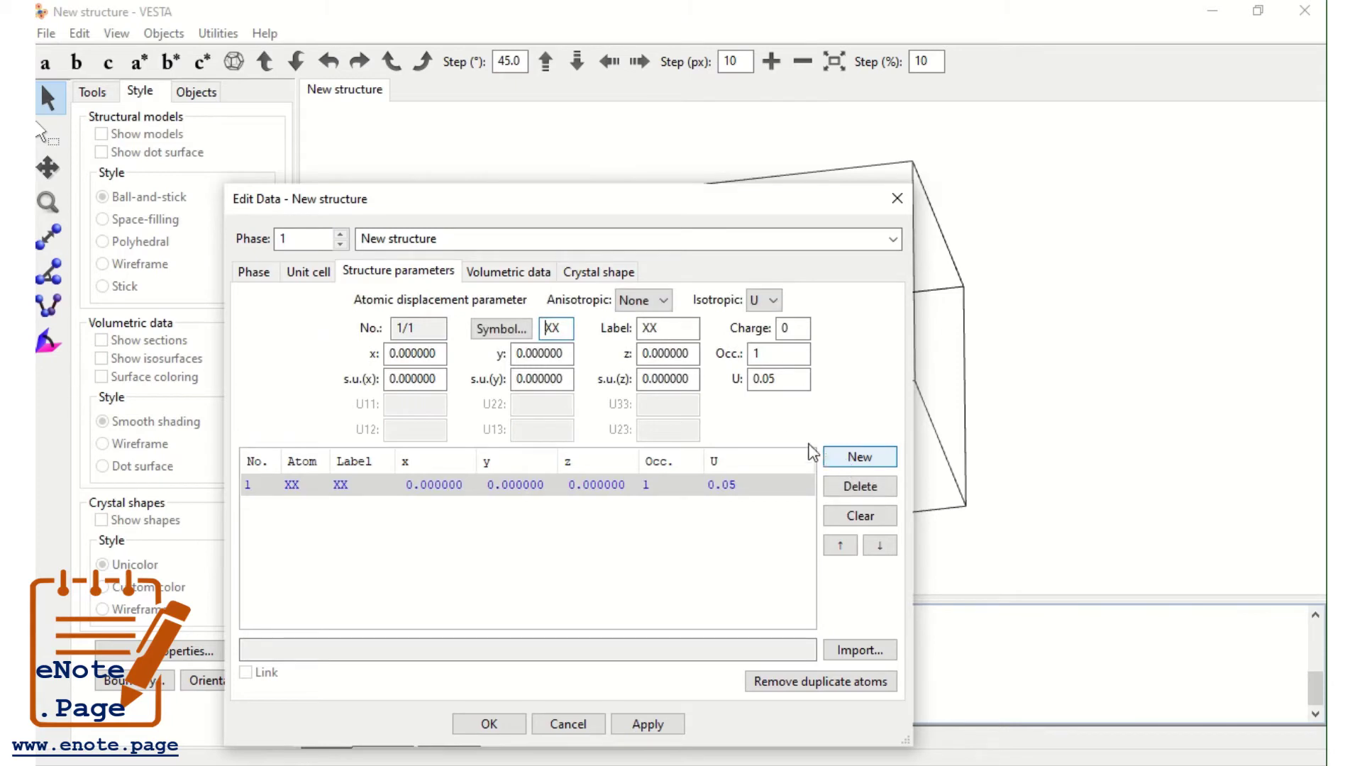
Step: Set the first atom's element to Fe and its label to Fe1
{"action": "left_click", "coordinate": [505, 330]}
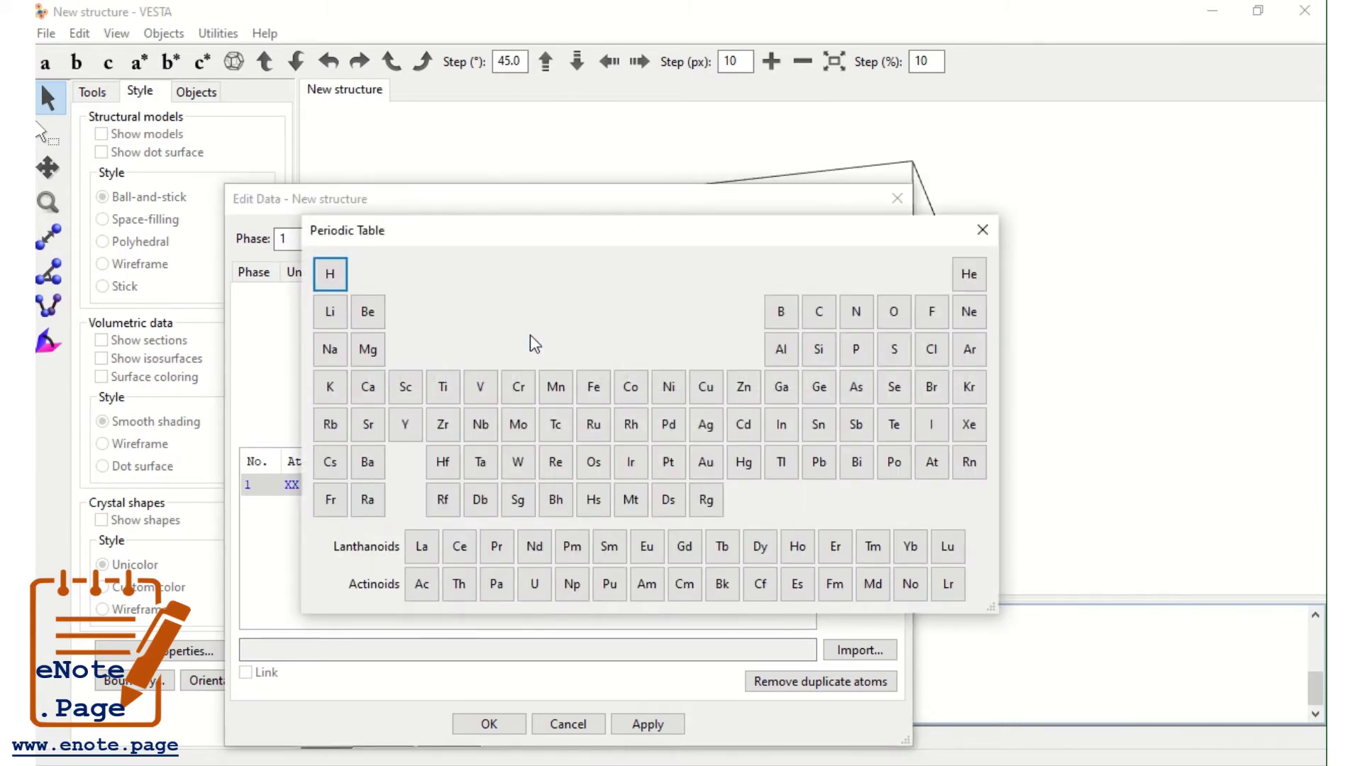
{"action": "left_click", "coordinate": [592, 386]}
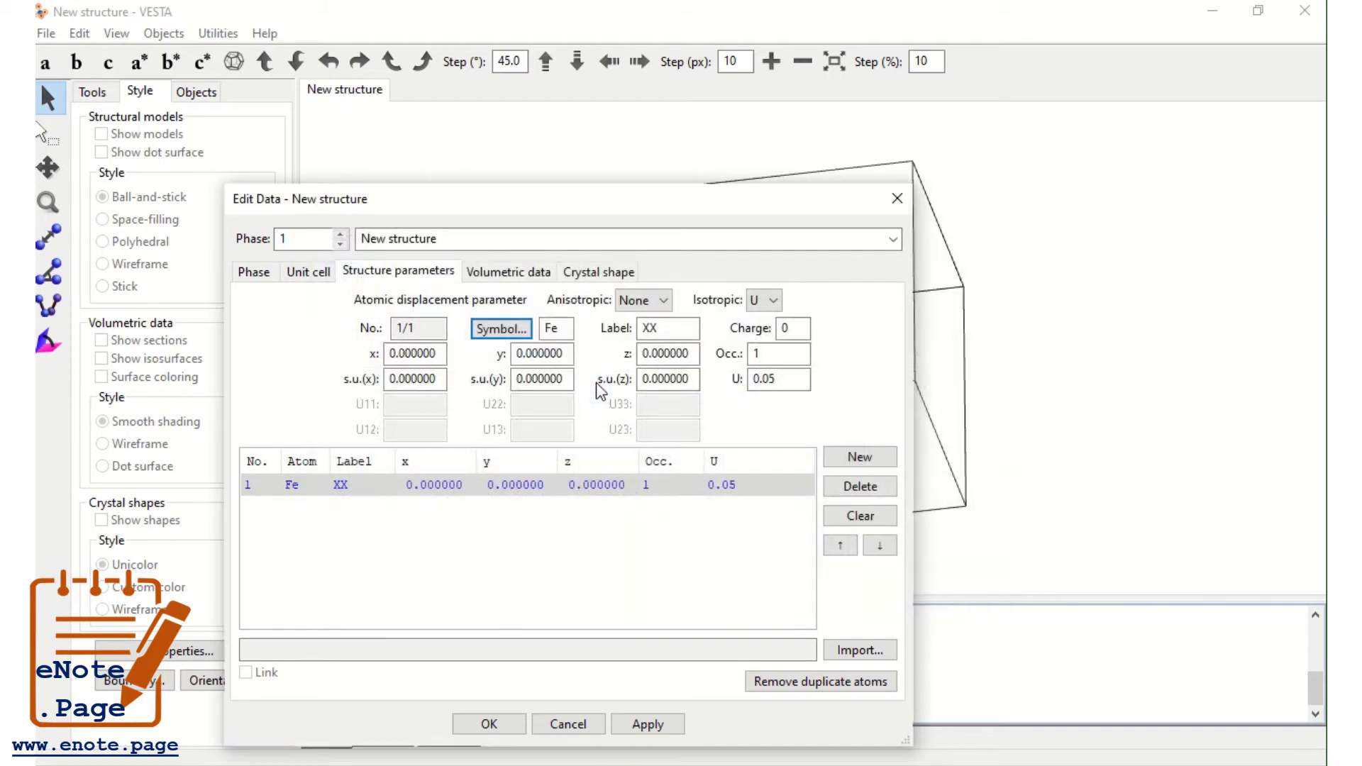
{"action": "left_click_drag", "start_coordinate": [671, 334], "coordinate": [593, 339]}
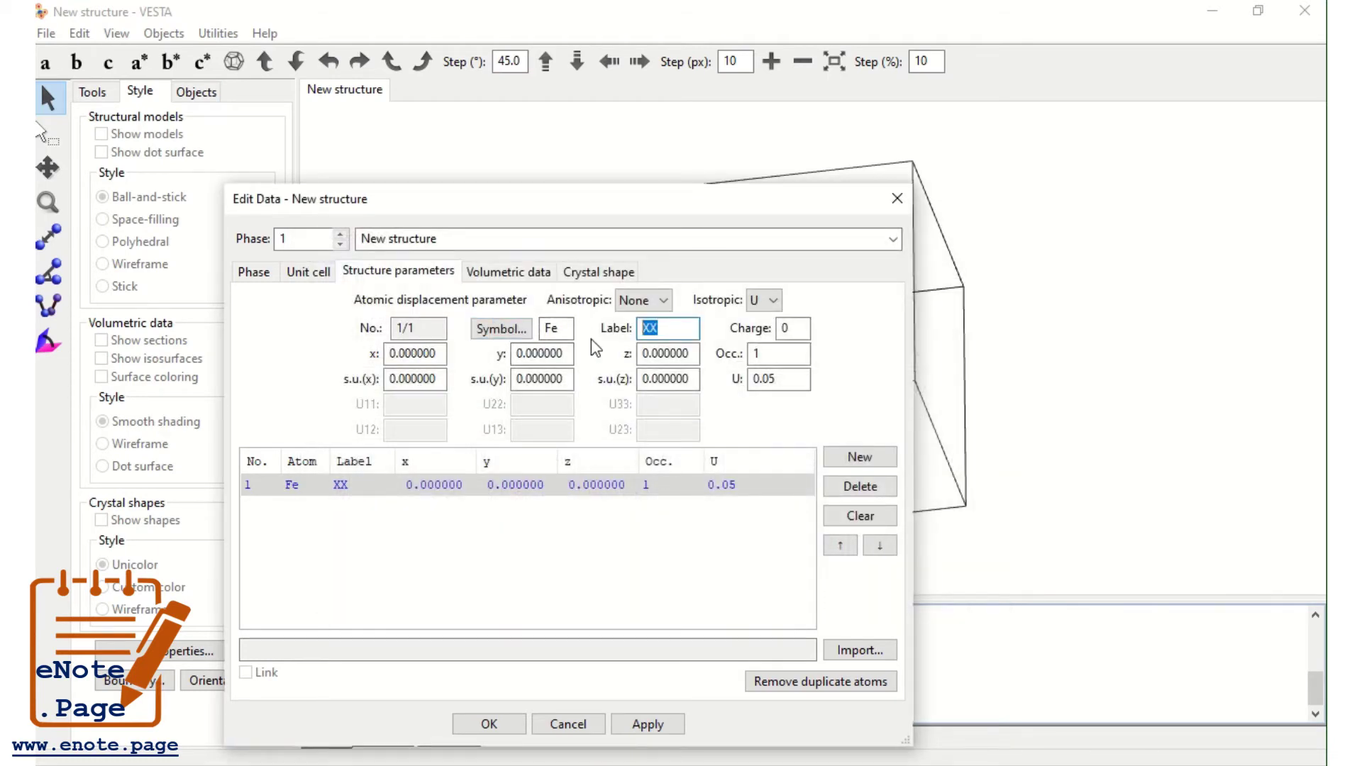
{"action": "type", "text": "Fe1"}
Step: Set the Fe1 atom's x, y and z coordinates to 0.5
{"action": "double_click", "coordinate": [440, 354]}
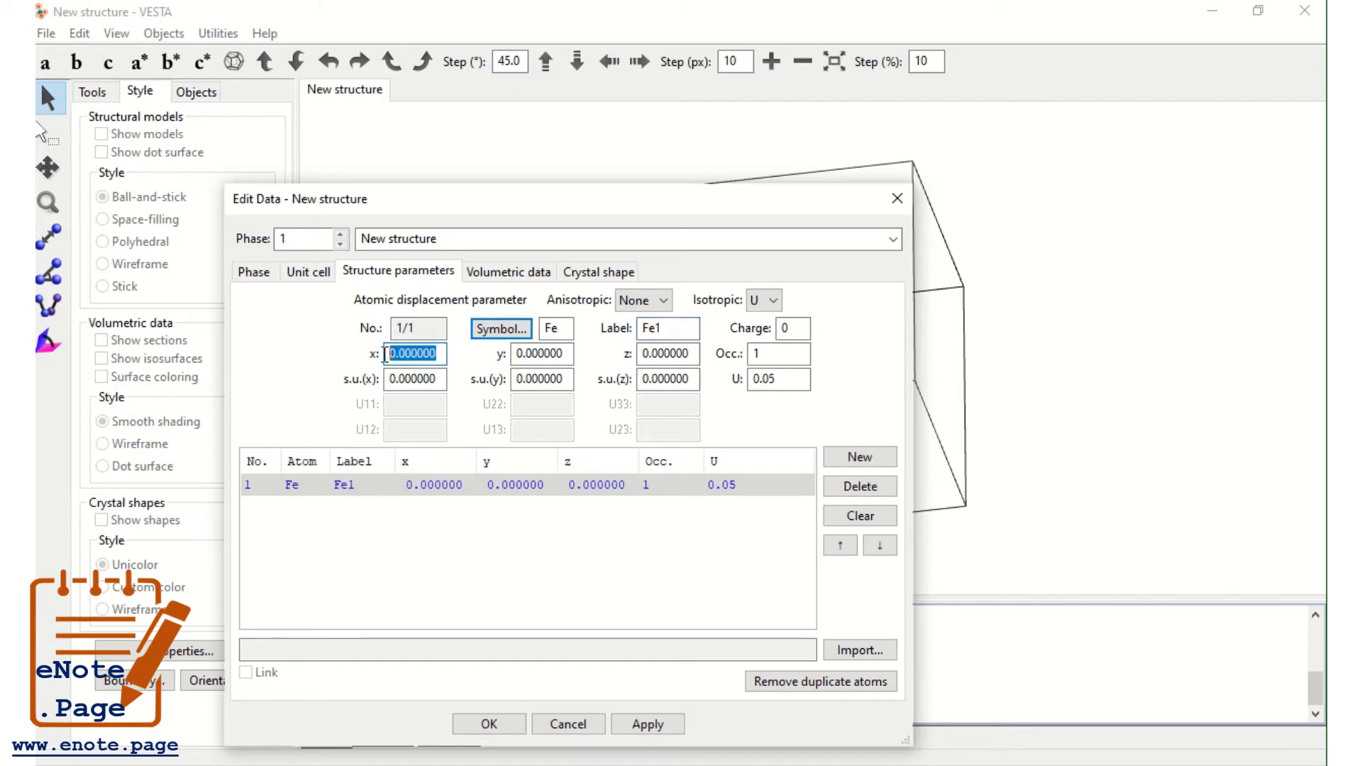
{"action": "left_click_drag", "start_coordinate": [563, 354], "coordinate": [528, 360]}
{"action": "double_click", "coordinate": [528, 355]}
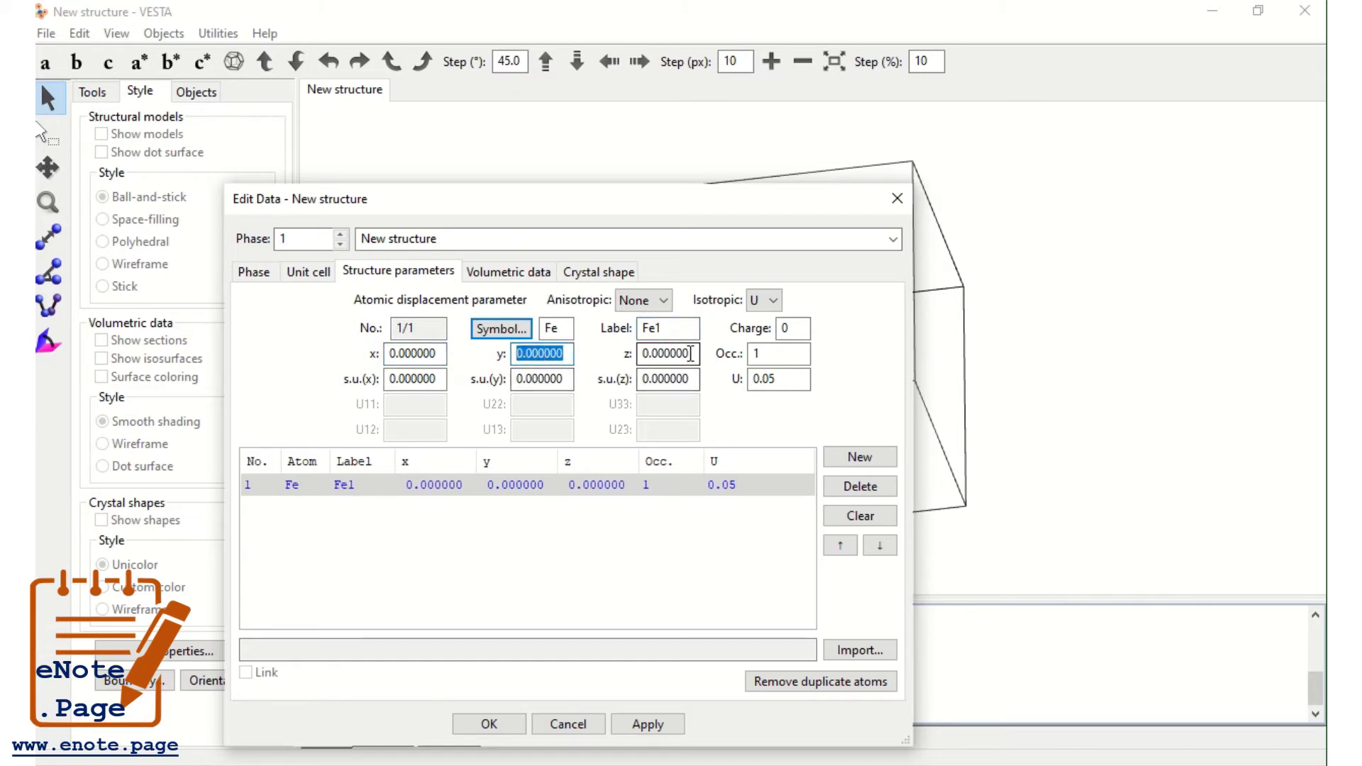
{"action": "double_click", "coordinate": [665, 353]}
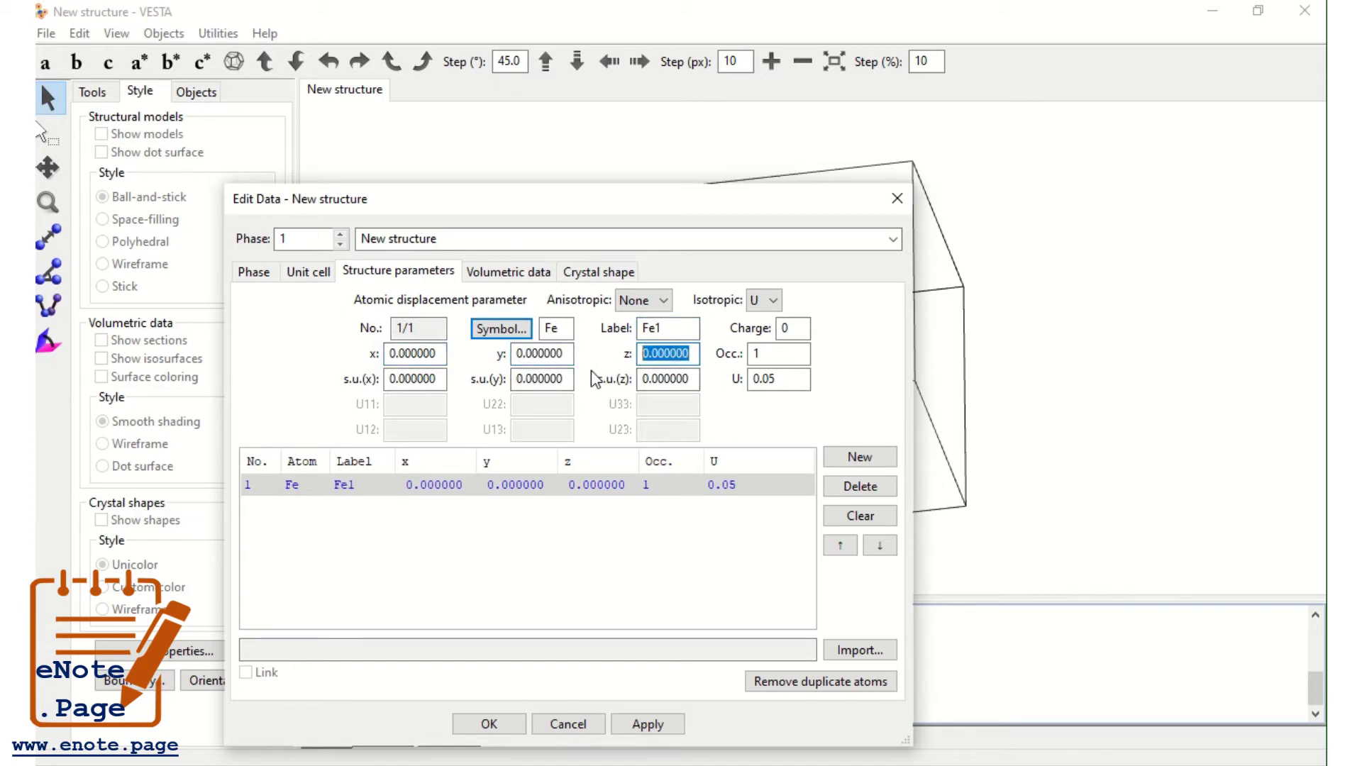
{"action": "left_click_drag", "start_coordinate": [434, 353], "coordinate": [401, 353]}
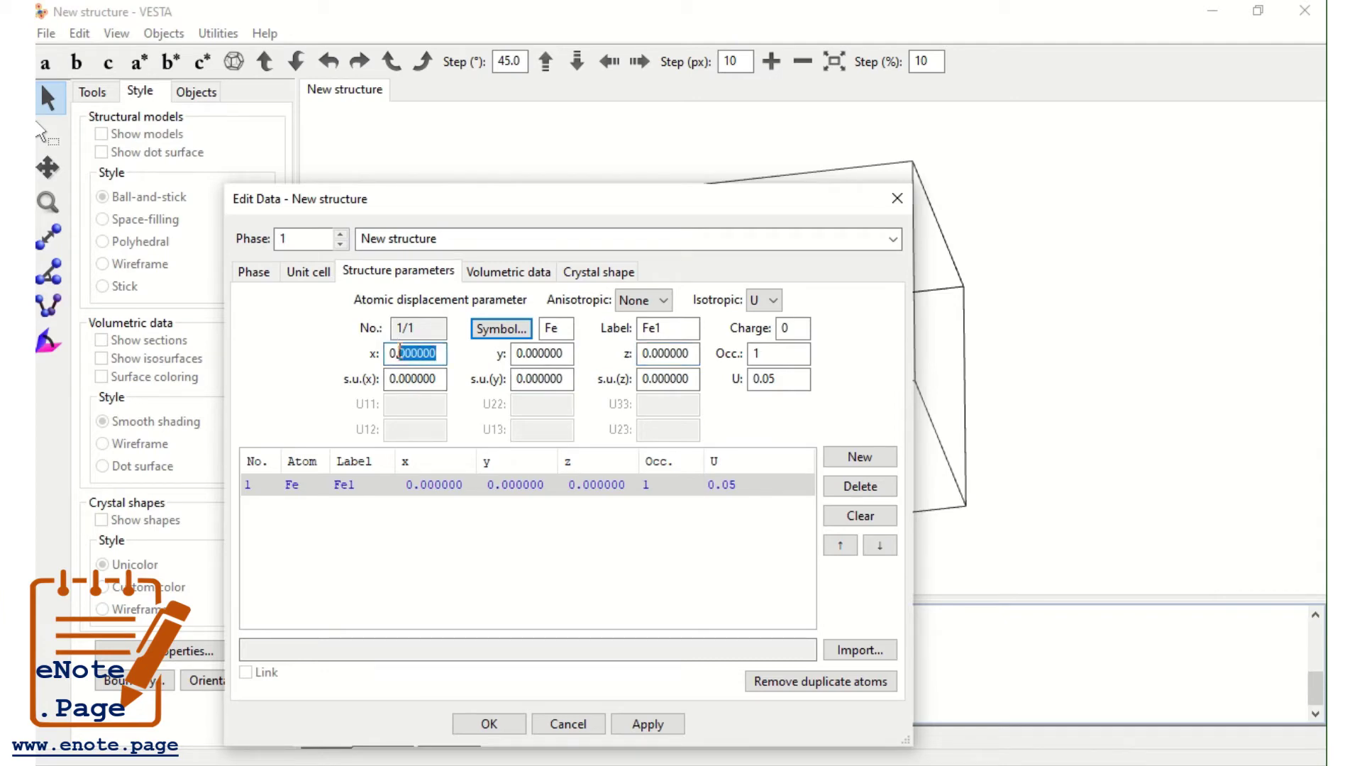
{"action": "type", "text": "5"}
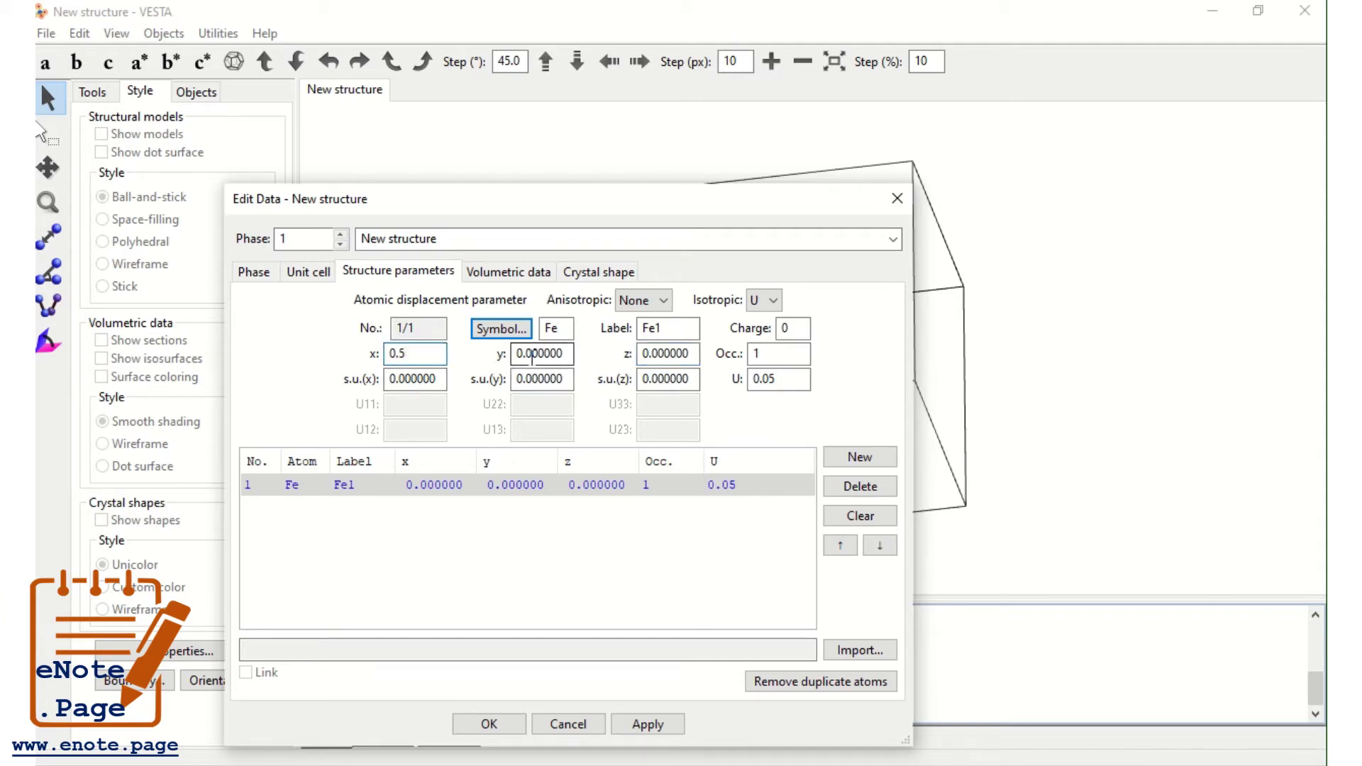
{"action": "left_click_drag", "start_coordinate": [527, 353], "coordinate": [690, 351]}
{"action": "type", "text": "5"}
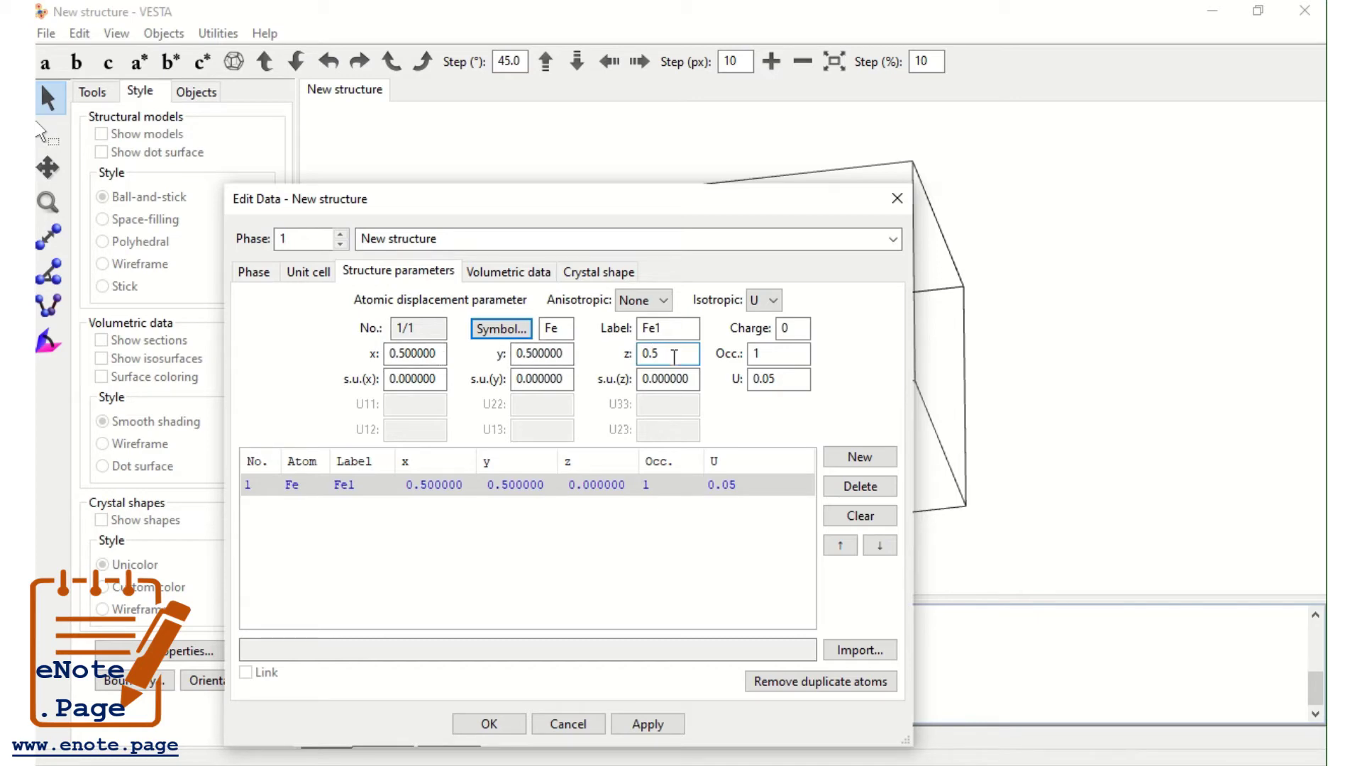
Step: Apply the Fe1 atom to the structure and close the data editor
{"action": "left_click_drag", "start_coordinate": [722, 205], "coordinate": [482, 176]}
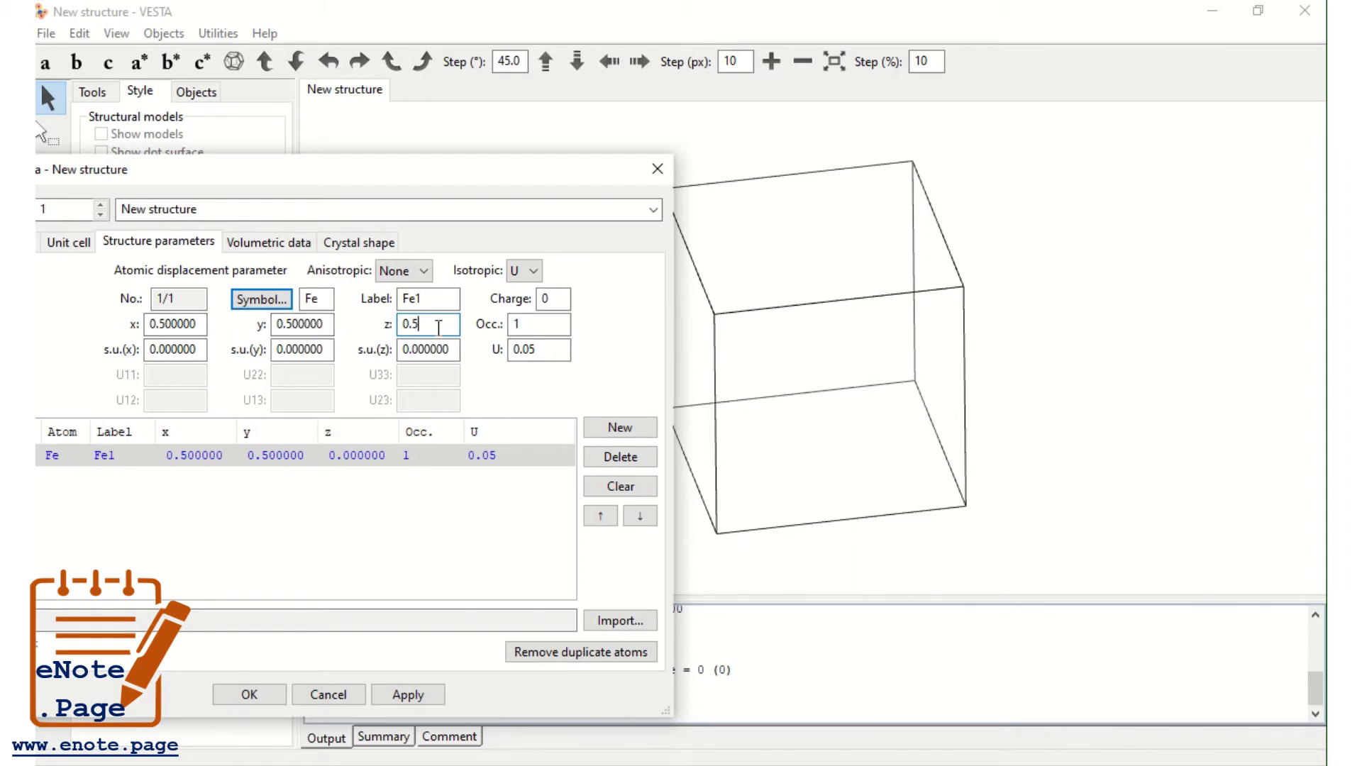
{"action": "left_click", "coordinate": [286, 324]}
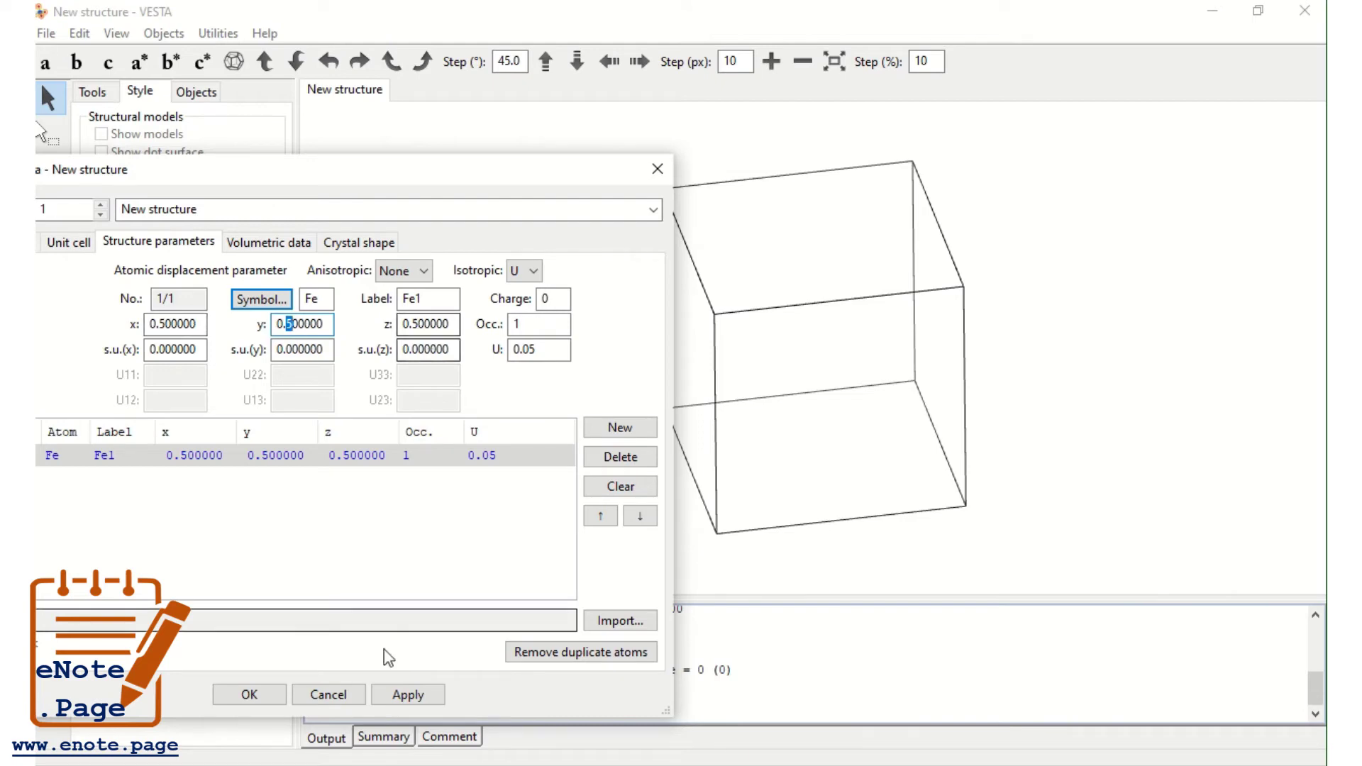
{"action": "left_click", "coordinate": [401, 697]}
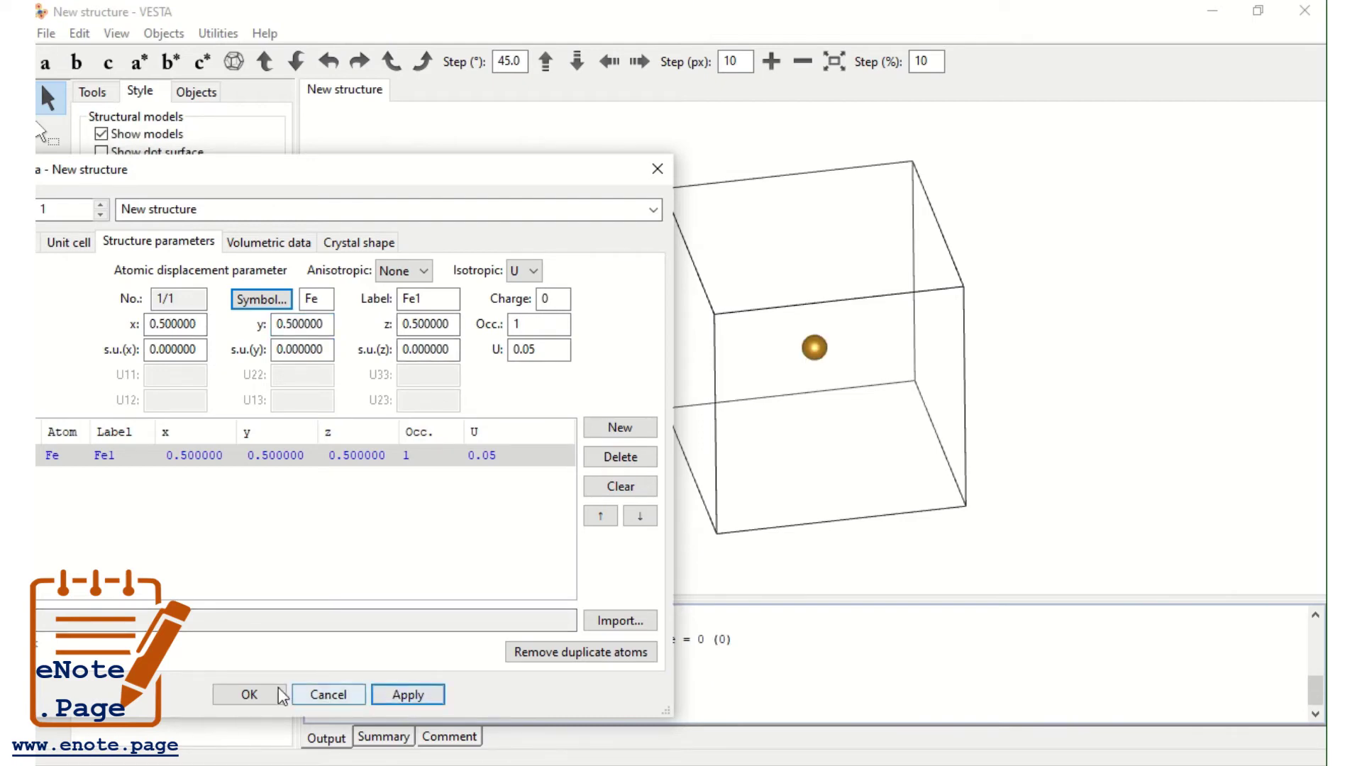
{"action": "left_click", "coordinate": [248, 695]}
Step: Reopen the structure's data and add a second atom entry to its structure parameters
{"action": "left_click_drag", "start_coordinate": [733, 450], "coordinate": [888, 474]}
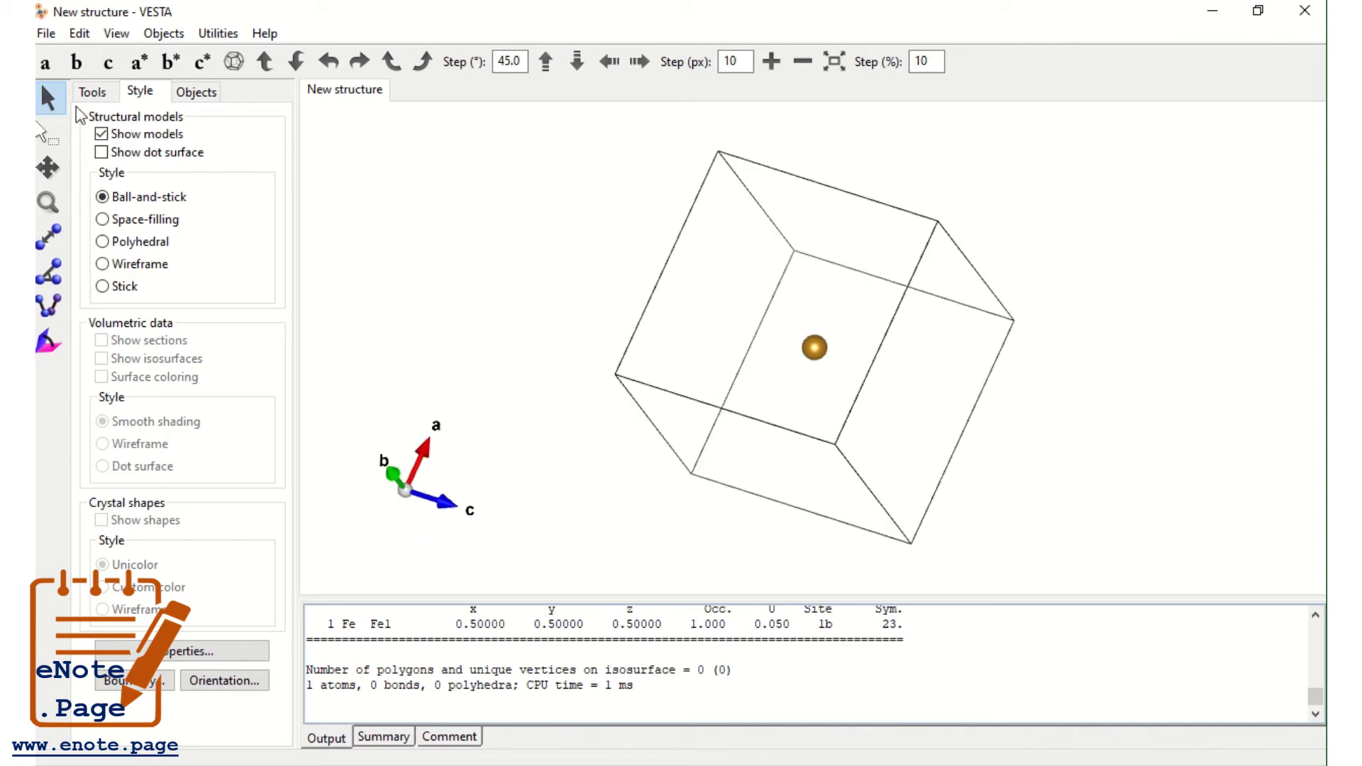
{"action": "left_click", "coordinate": [43, 64]}
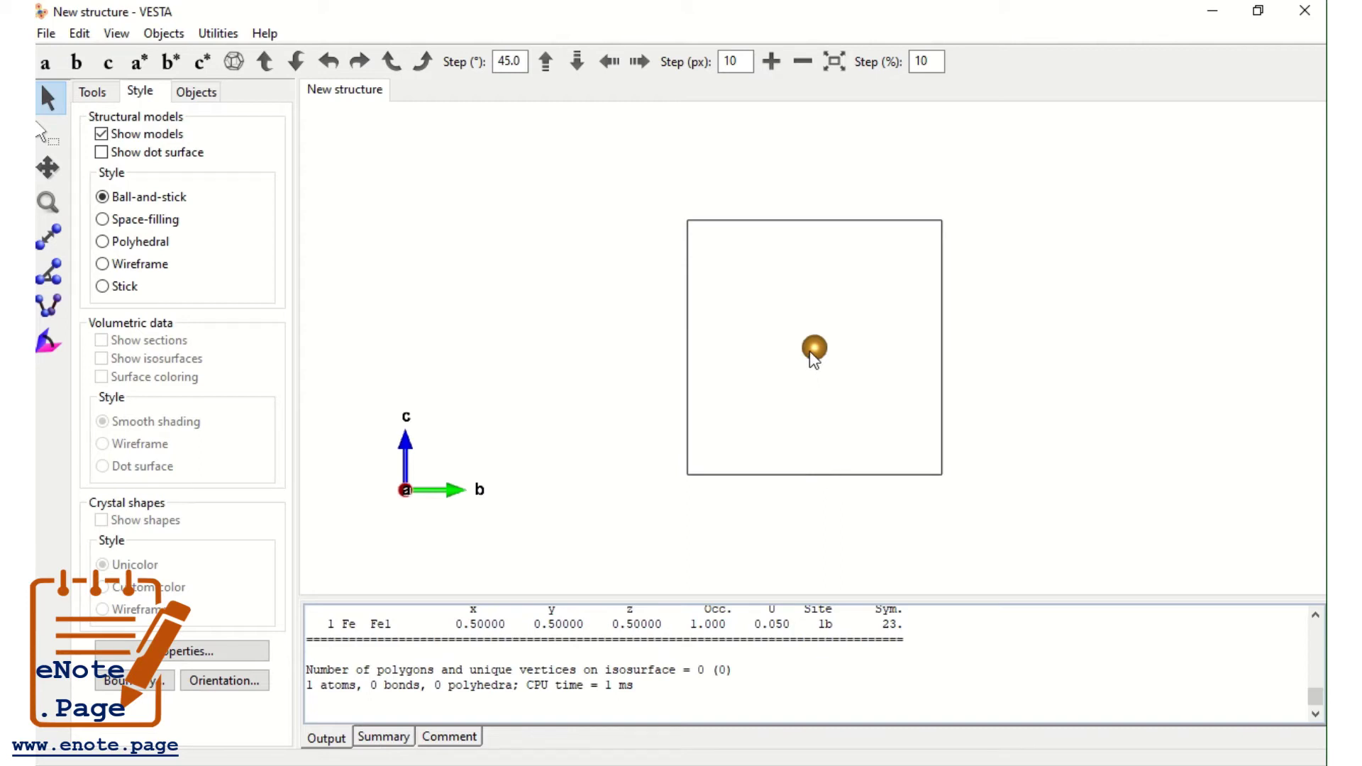
{"action": "left_click", "coordinate": [110, 63]}
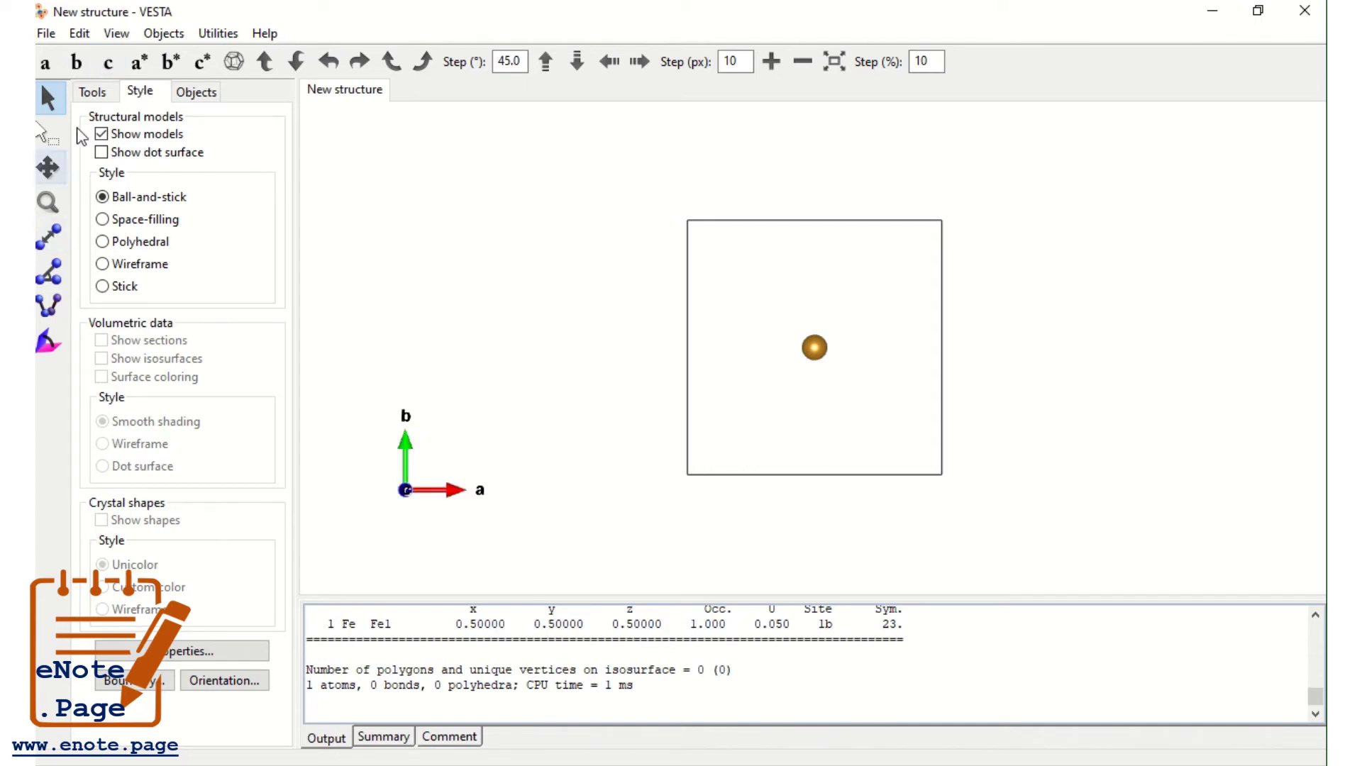
{"action": "left_click", "coordinate": [80, 36]}
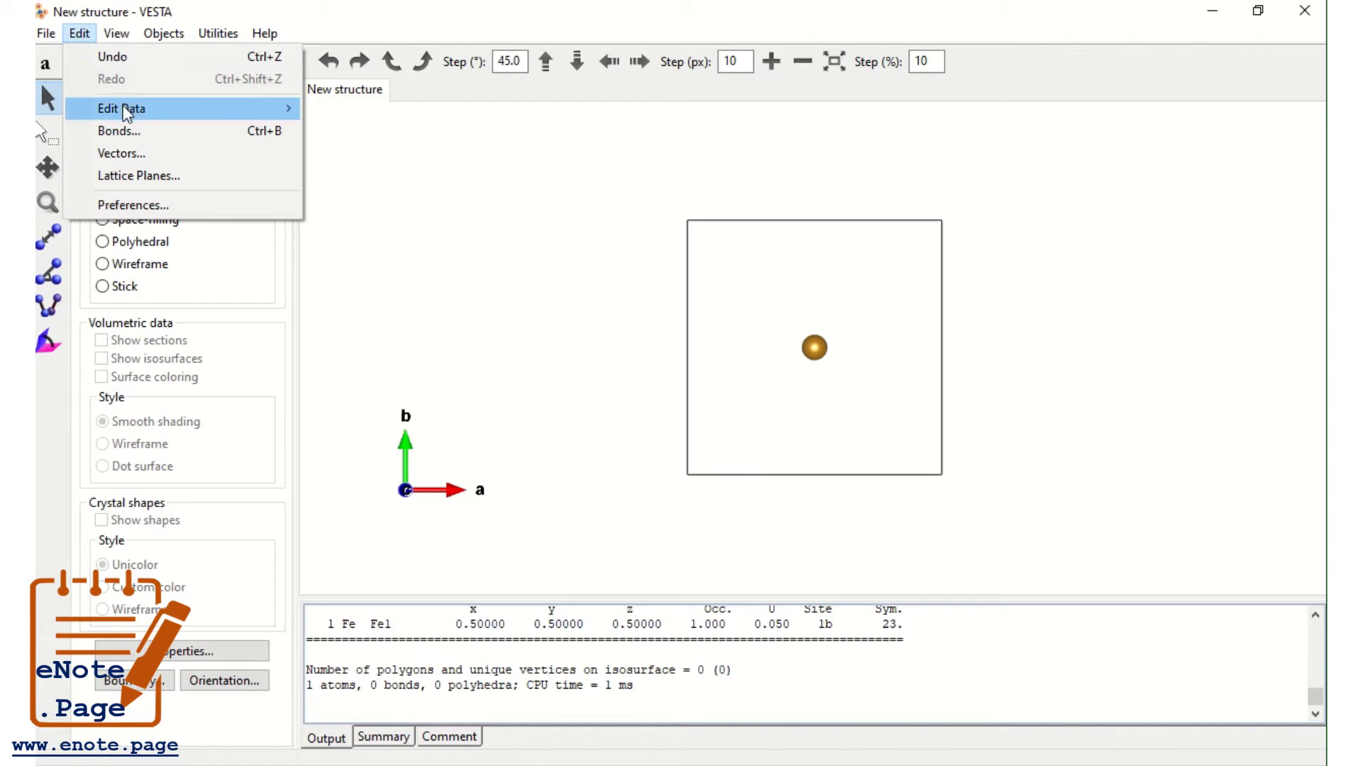
{"action": "mouse_move", "coordinate": [126, 112]}
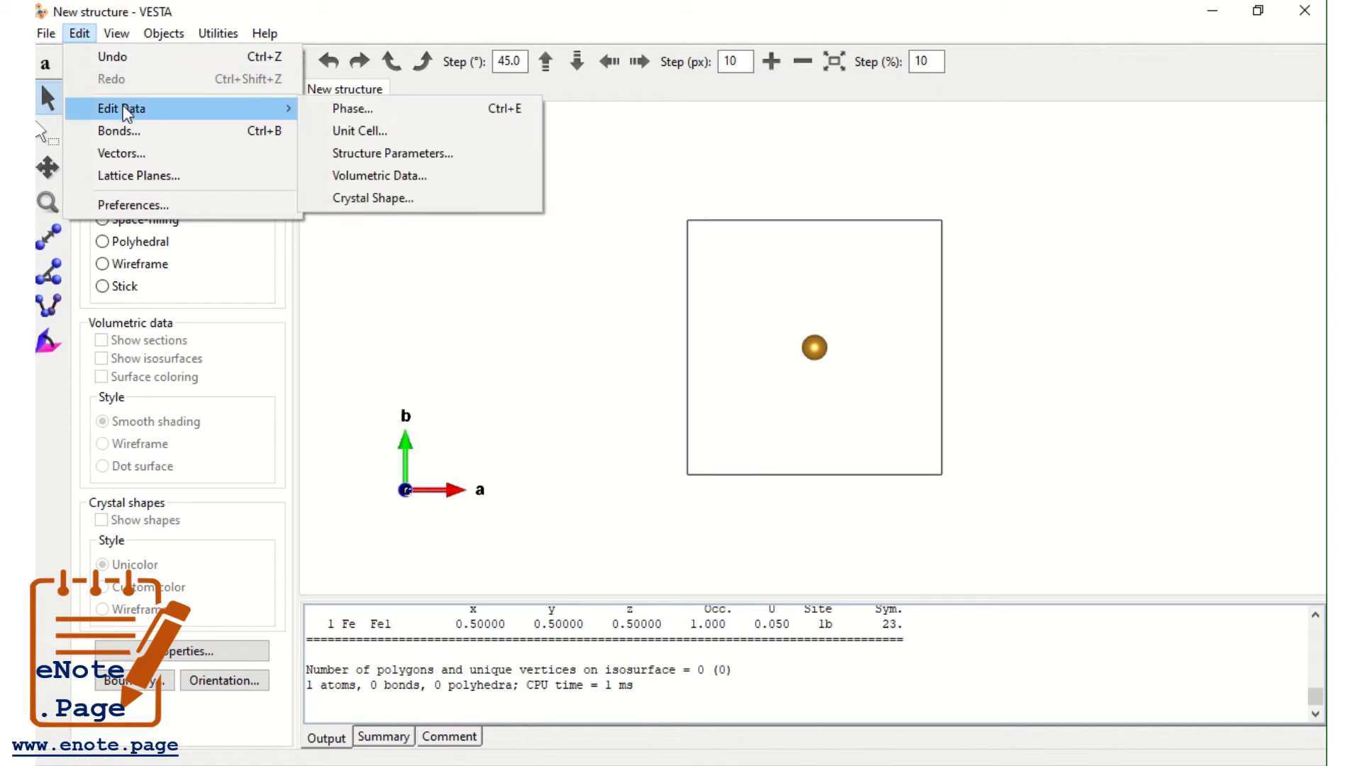
{"action": "left_click", "coordinate": [334, 131]}
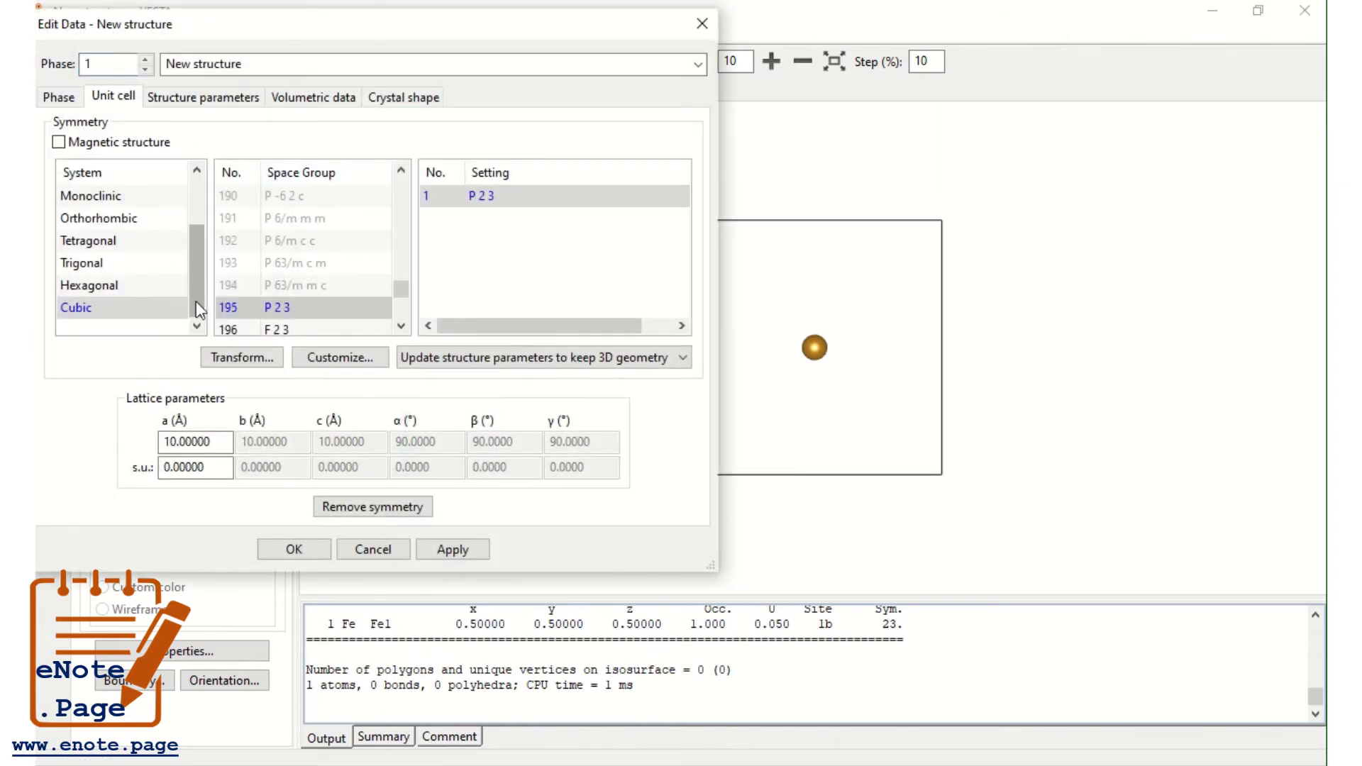
{"action": "left_click", "coordinate": [199, 104]}
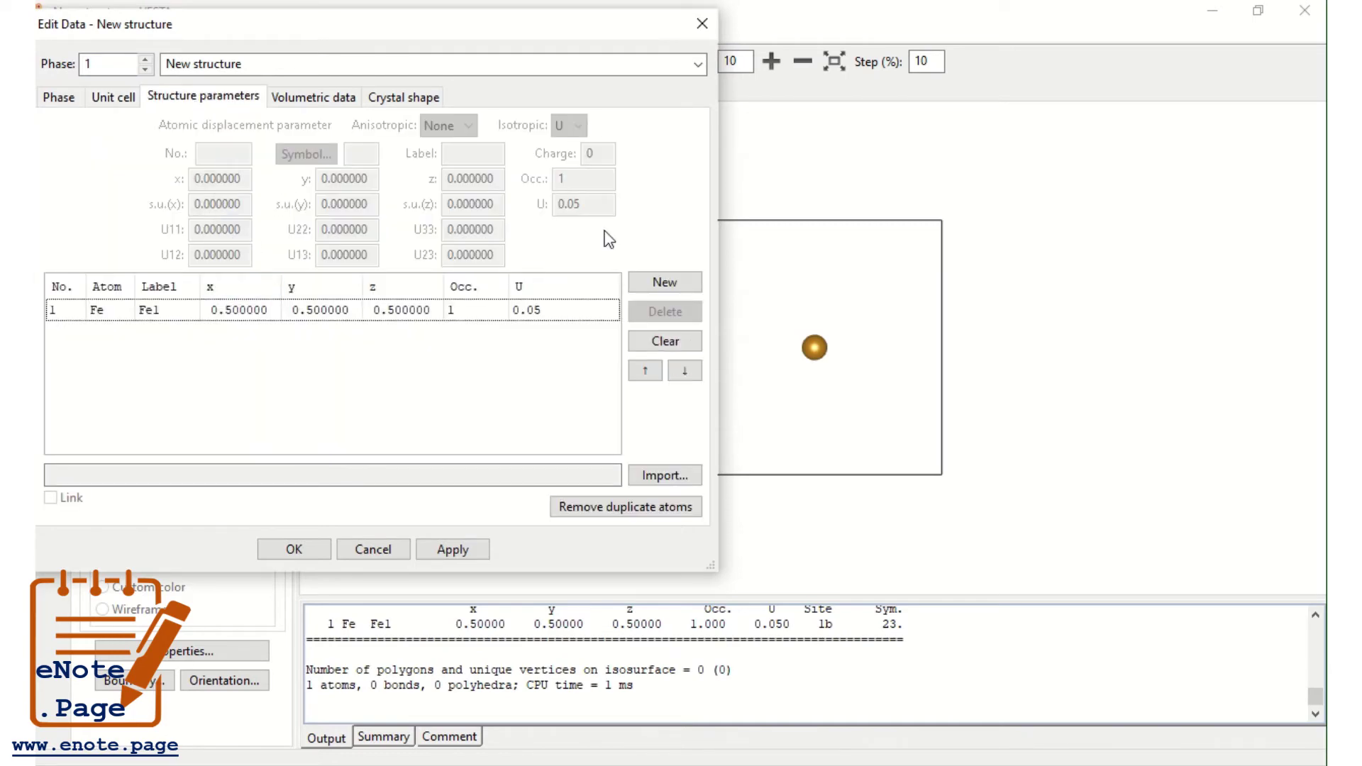
{"action": "left_click", "coordinate": [664, 283]}
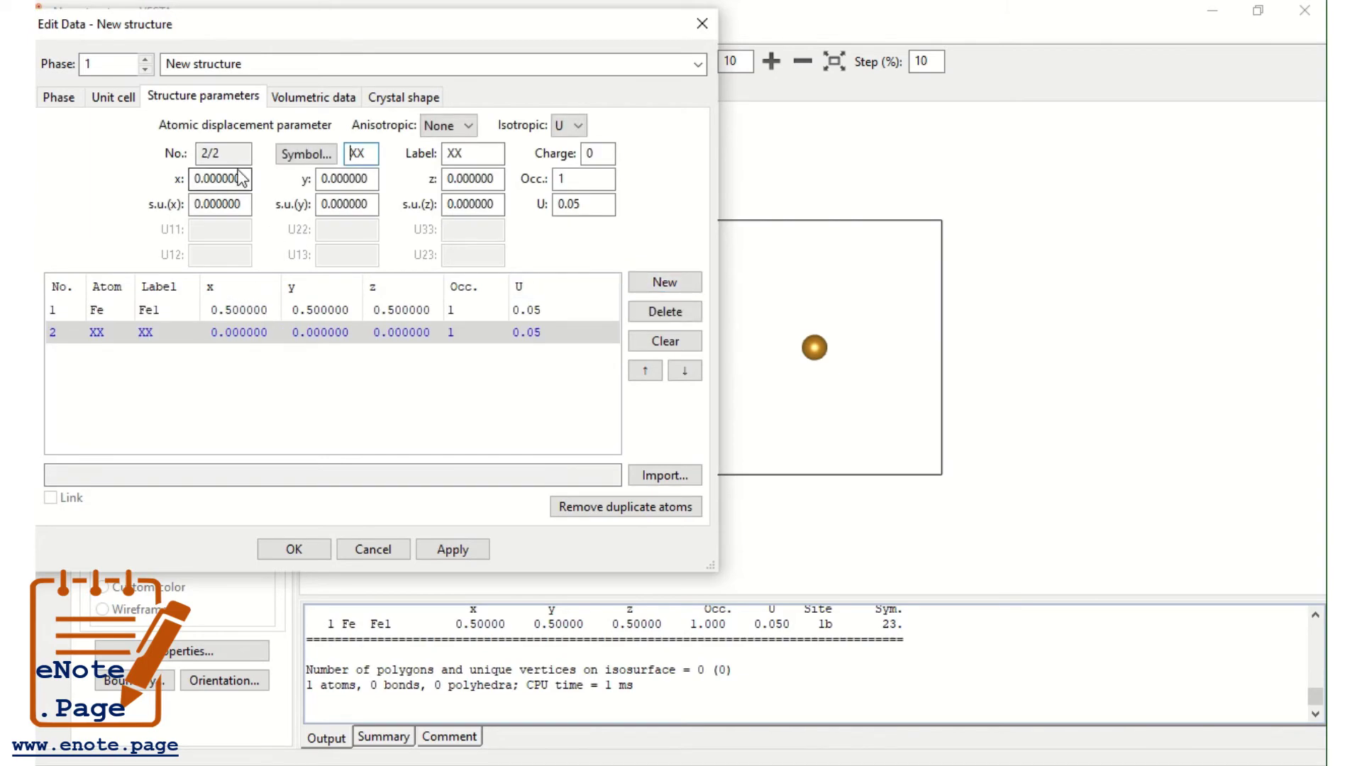
Step: Set the second atom's element to O and its label to O1
{"action": "left_click", "coordinate": [306, 154]}
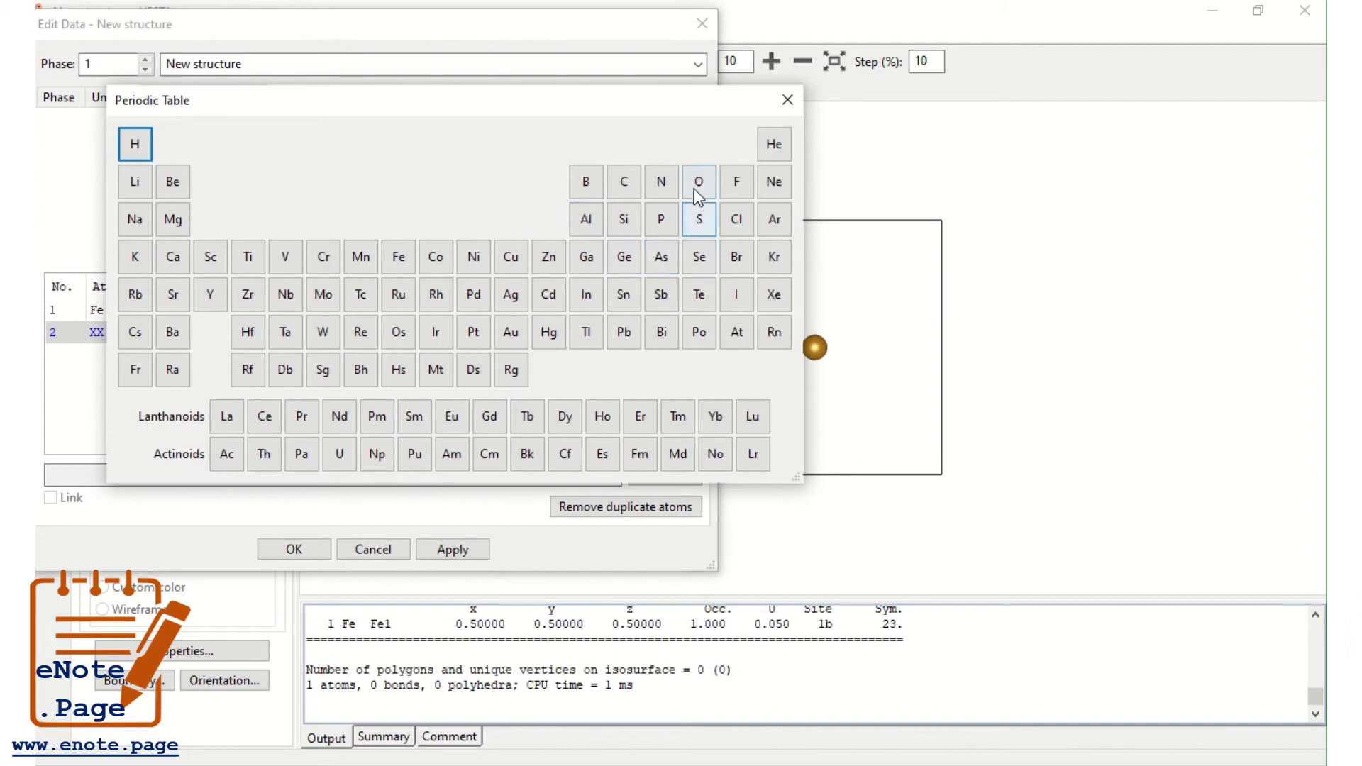
{"action": "left_click", "coordinate": [697, 182]}
{"action": "key", "text": "Tab"}
{"action": "key", "text": "Tab"}
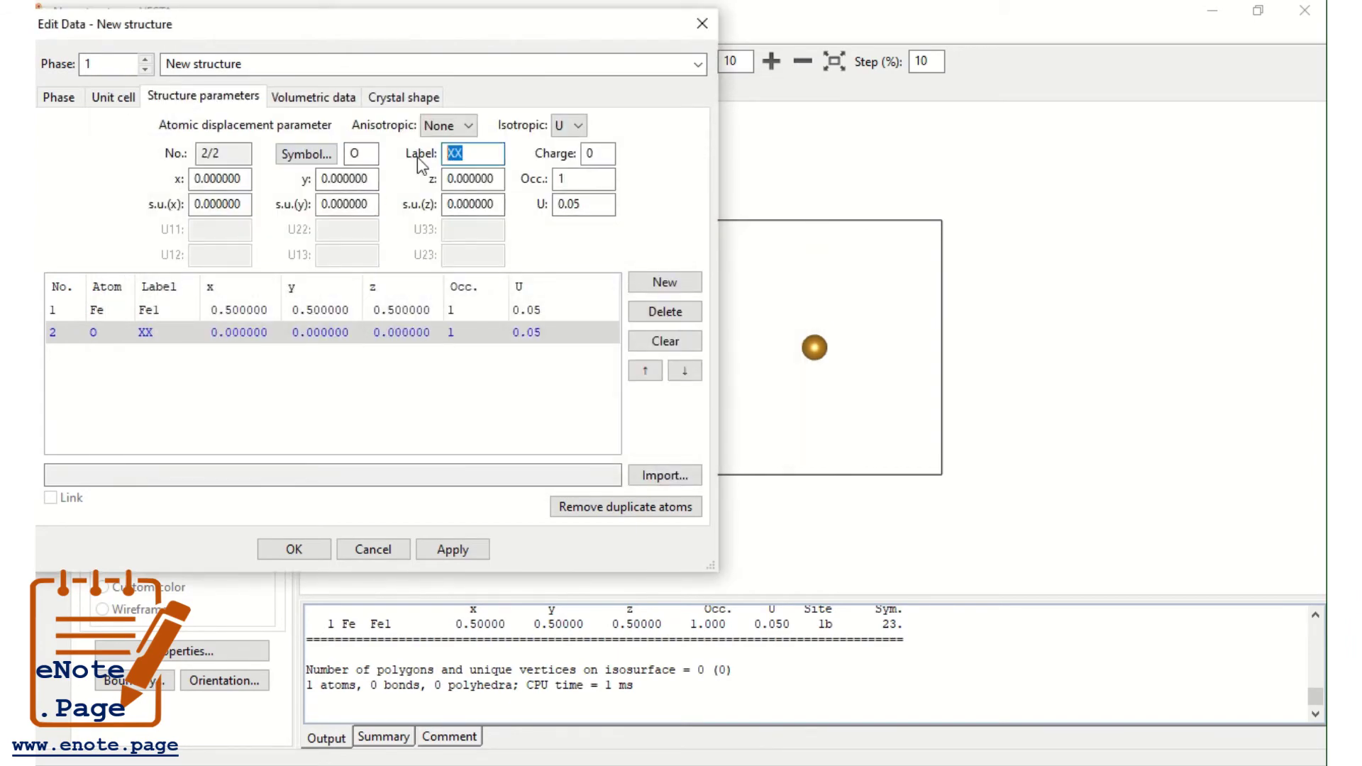
{"action": "type", "text": "O1"}
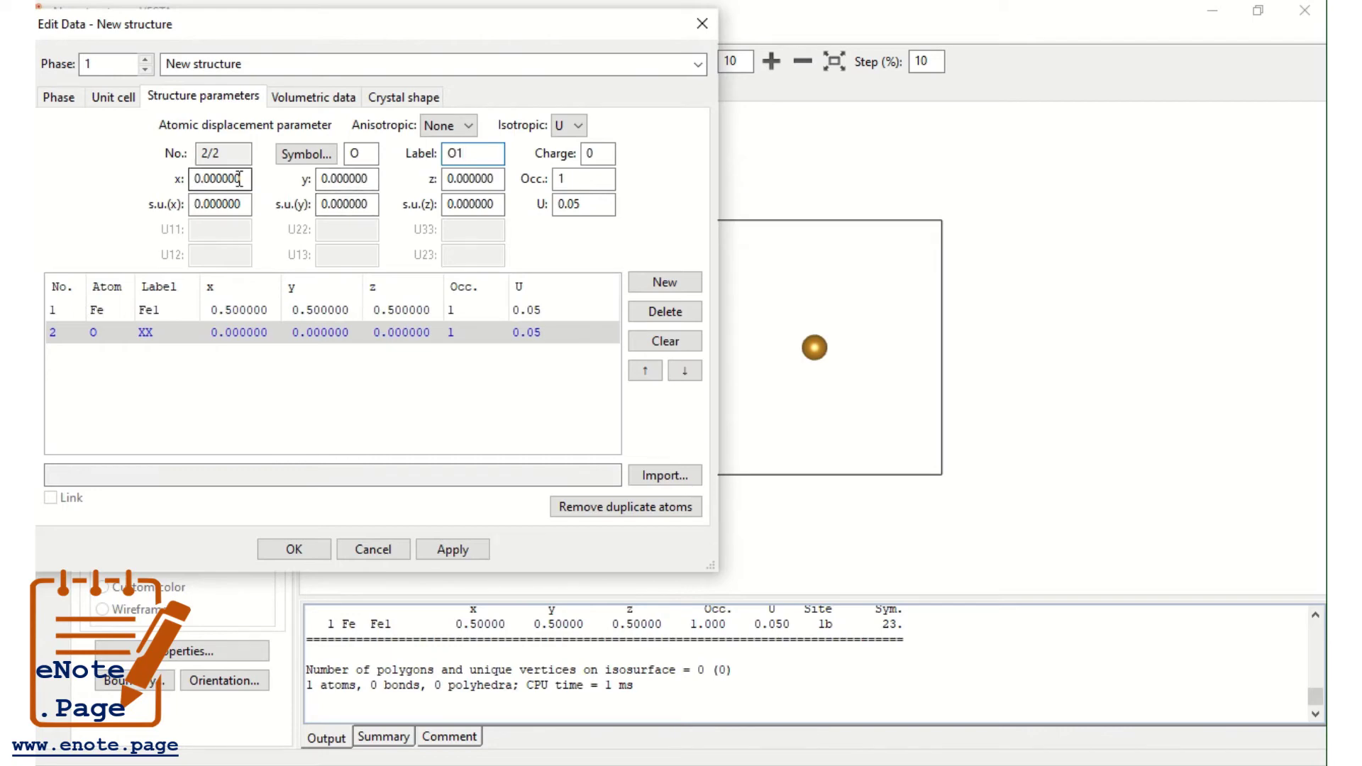
Step: Set the O1 atom's y coordinate to 1, with x and z at 0
{"action": "left_click_drag", "start_coordinate": [241, 178], "coordinate": [190, 177]}
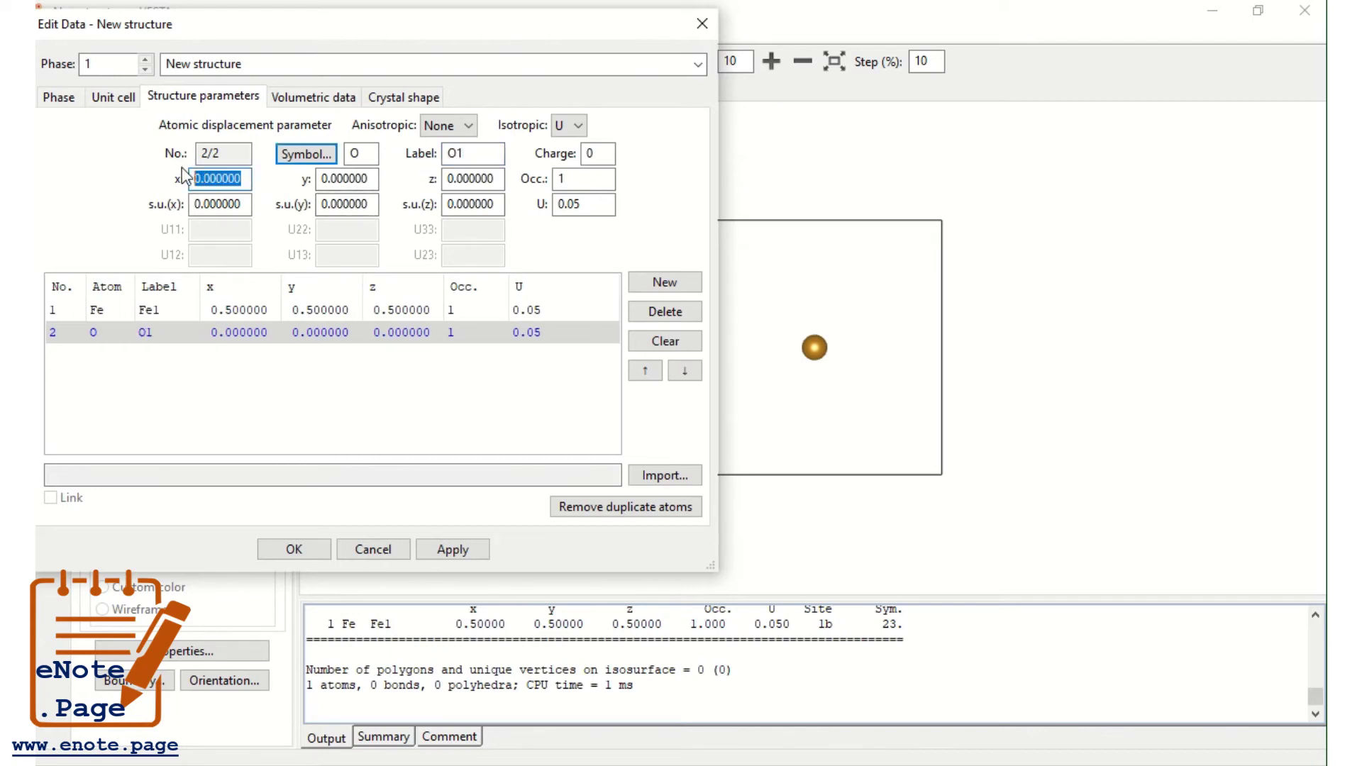
{"action": "left_click", "coordinate": [369, 179]}
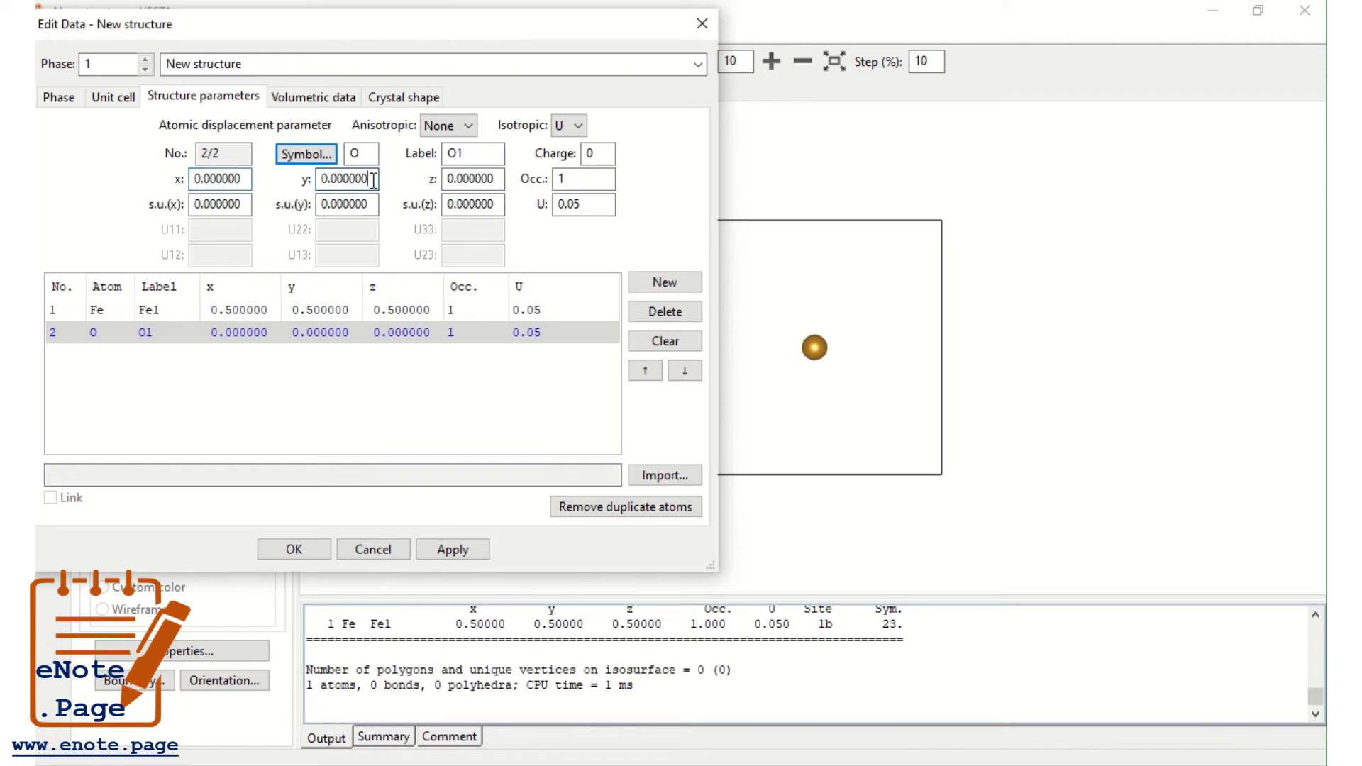
{"action": "left_click_drag", "start_coordinate": [376, 179], "coordinate": [325, 181]}
{"action": "type", "text": "1"}
{"action": "left_click", "coordinate": [489, 179]}
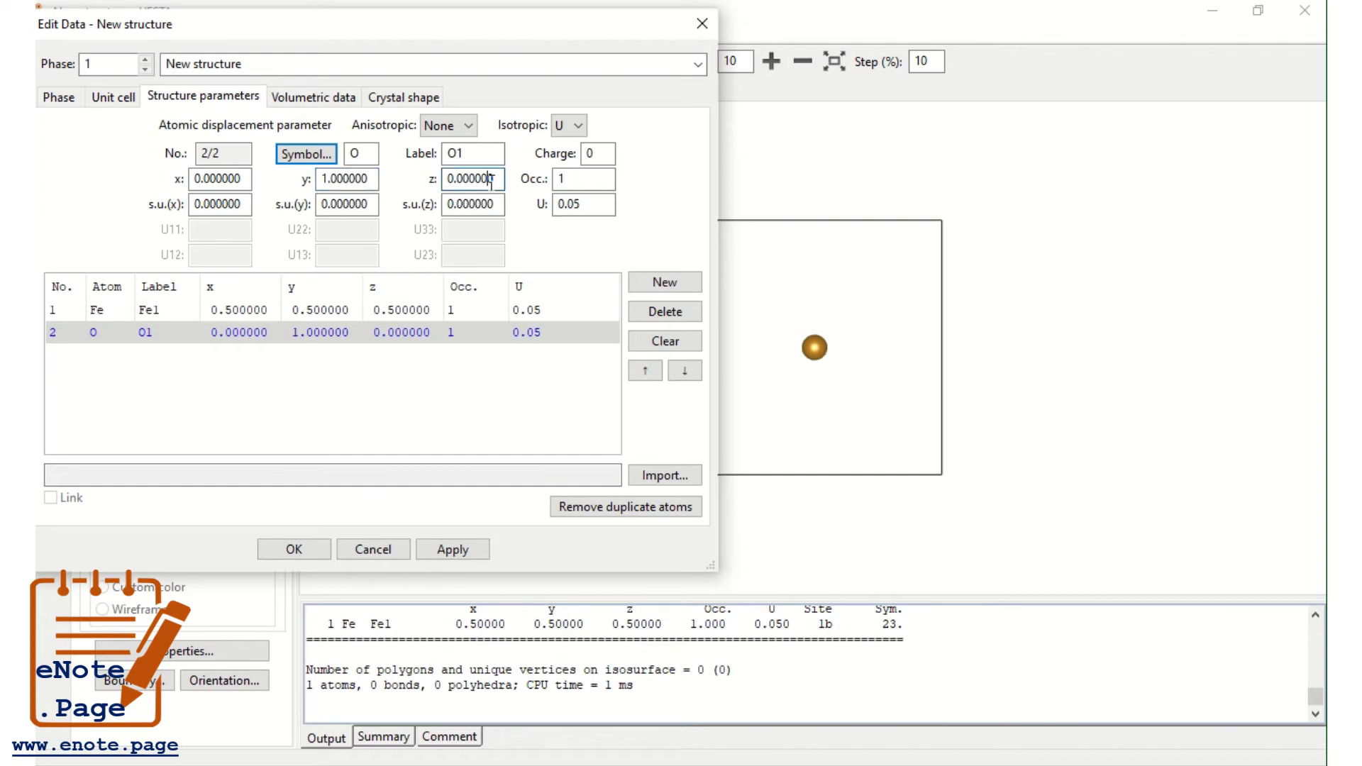
Step: Apply the O1 atom to the structure and close the data editor
{"action": "left_click", "coordinate": [441, 550]}
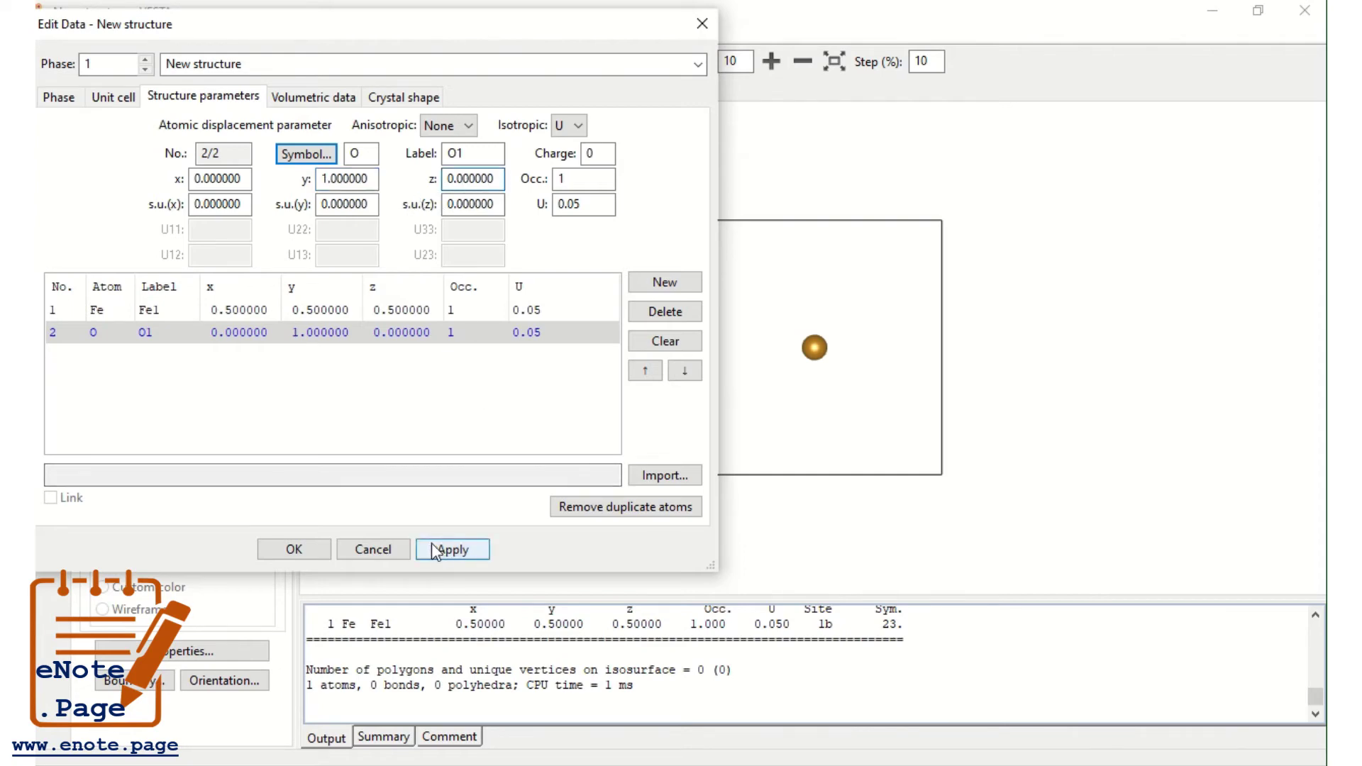
{"action": "left_click", "coordinate": [196, 180]}
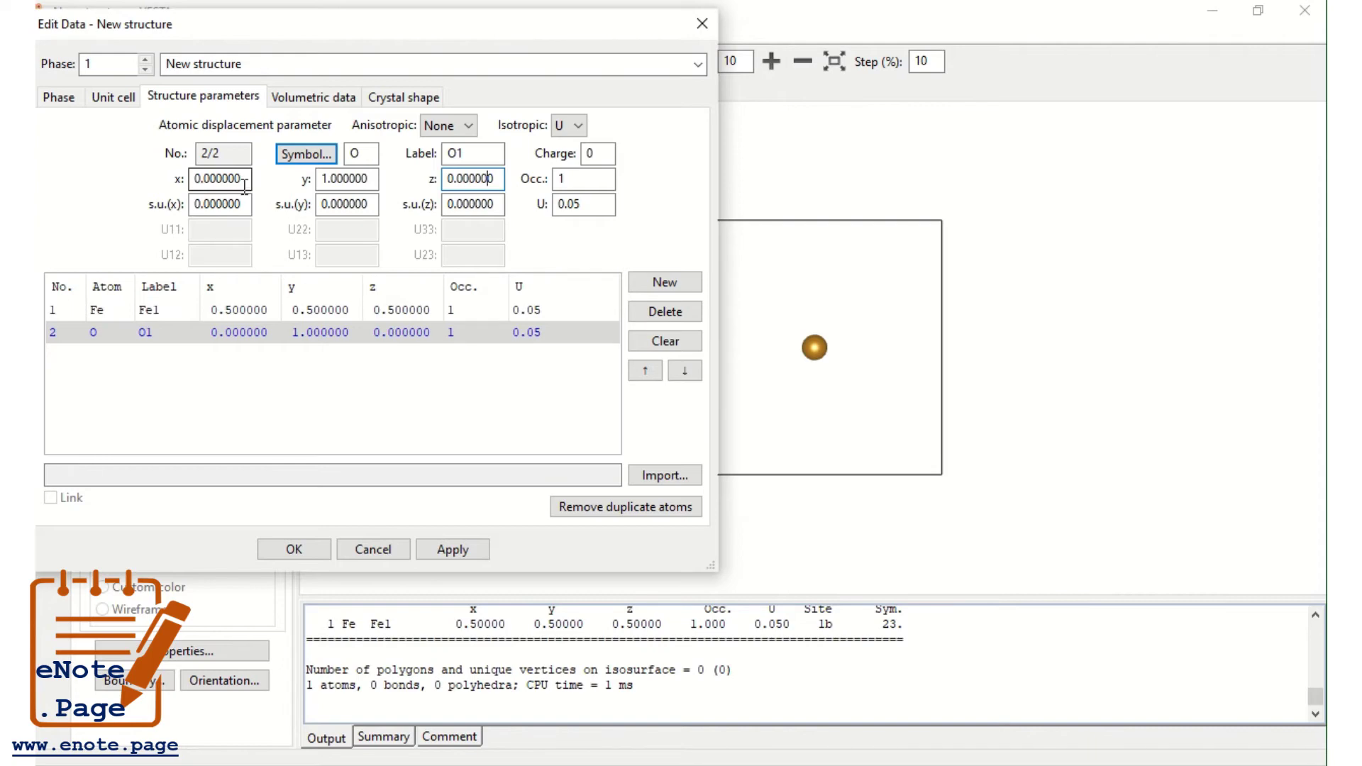
{"action": "left_click", "coordinate": [326, 182]}
{"action": "left_click", "coordinate": [446, 550]}
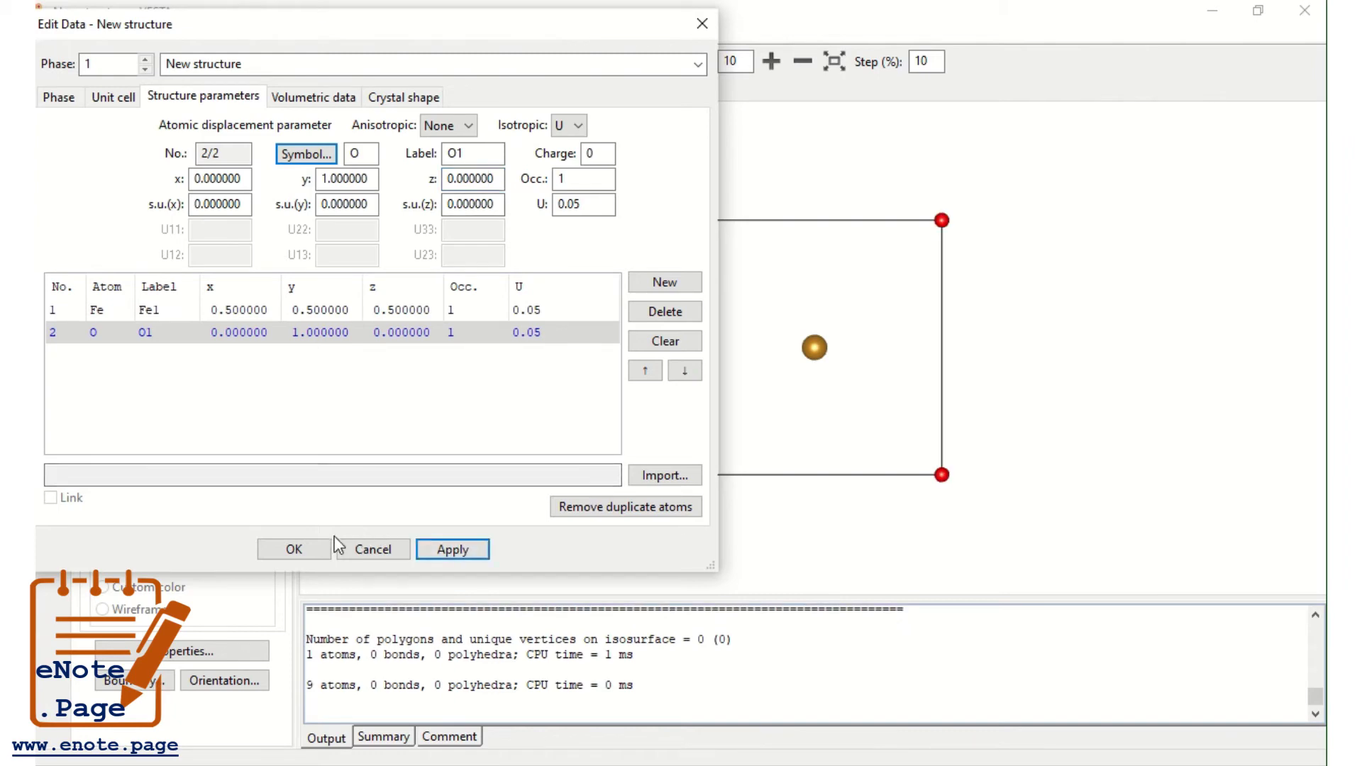
{"action": "left_click", "coordinate": [294, 550]}
Step: Set the structure boundary's x(max) to 2 to extend the displayed range along the a axis
{"action": "left_click_drag", "start_coordinate": [682, 471], "coordinate": [820, 441]}
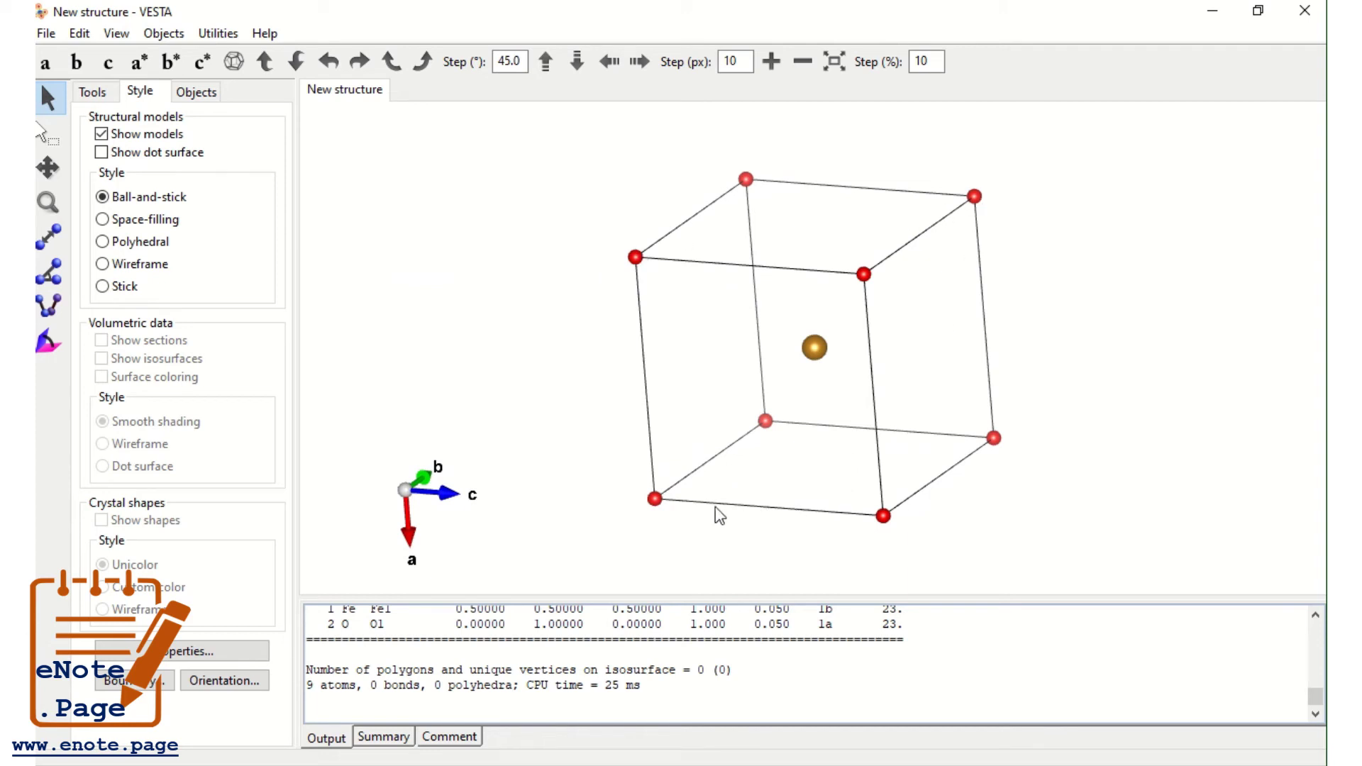
{"action": "left_click_drag", "start_coordinate": [659, 504], "coordinate": [745, 496]}
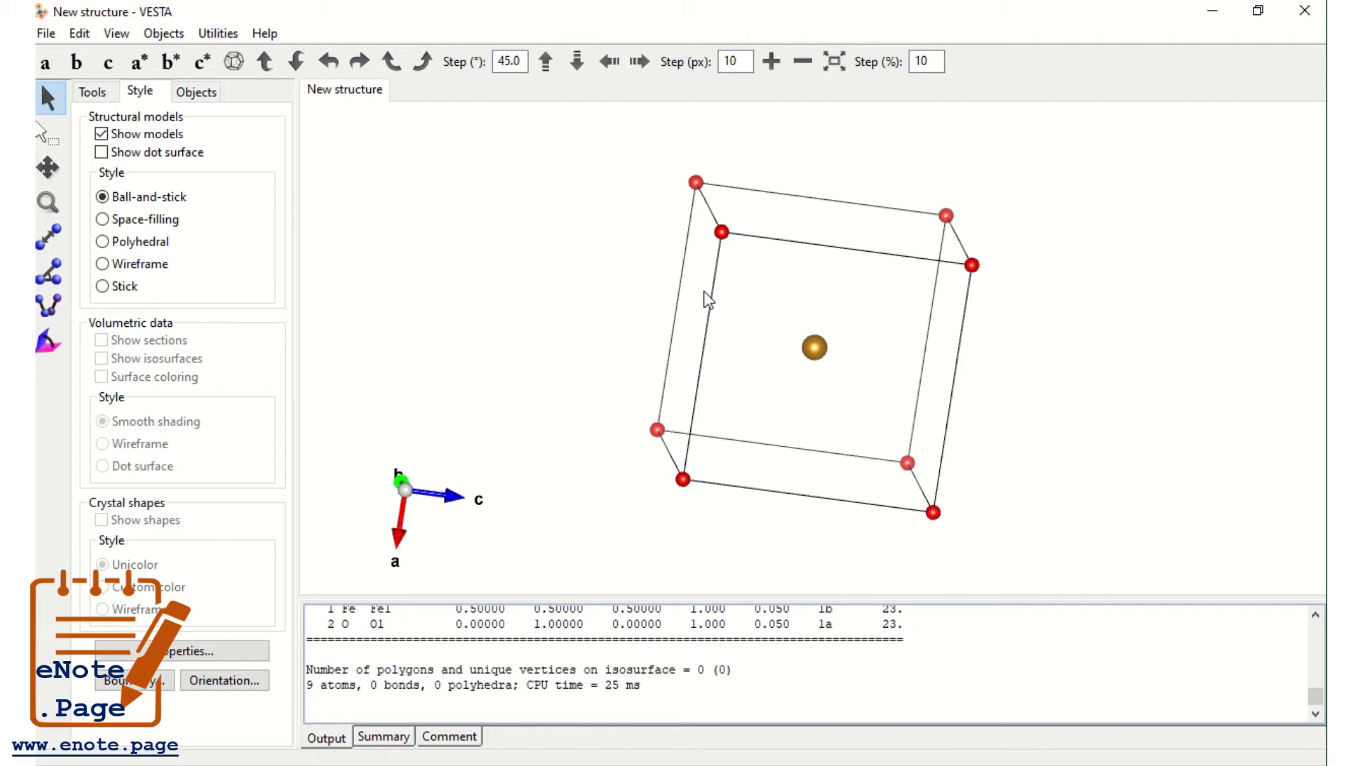
{"action": "left_click_drag", "start_coordinate": [705, 292], "coordinate": [431, 256]}
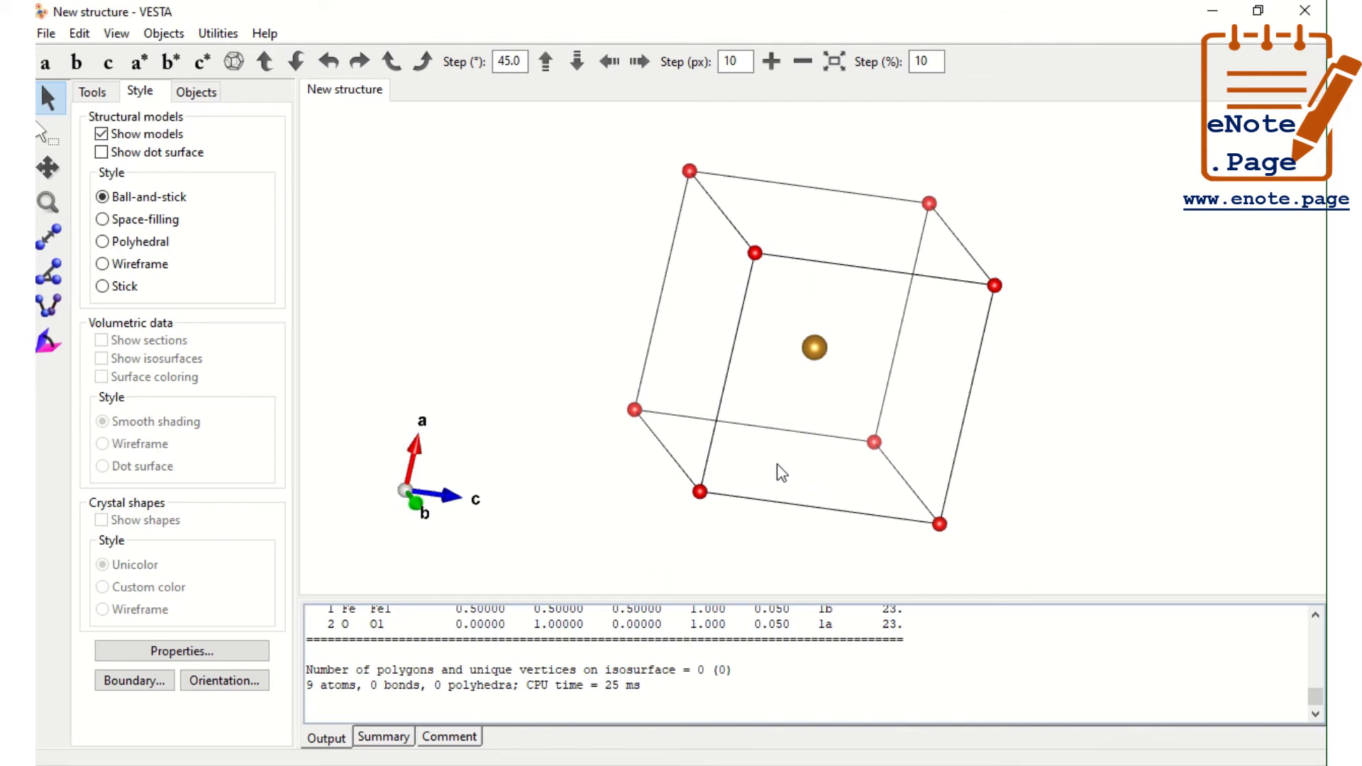
{"action": "mouse_move", "coordinate": [782, 473]}
{"action": "left_mouse_down"}
{"action": "mouse_move", "coordinate": [812, 478]}
{"action": "mouse_move", "coordinate": [781, 487]}
{"action": "left_mouse_up"}
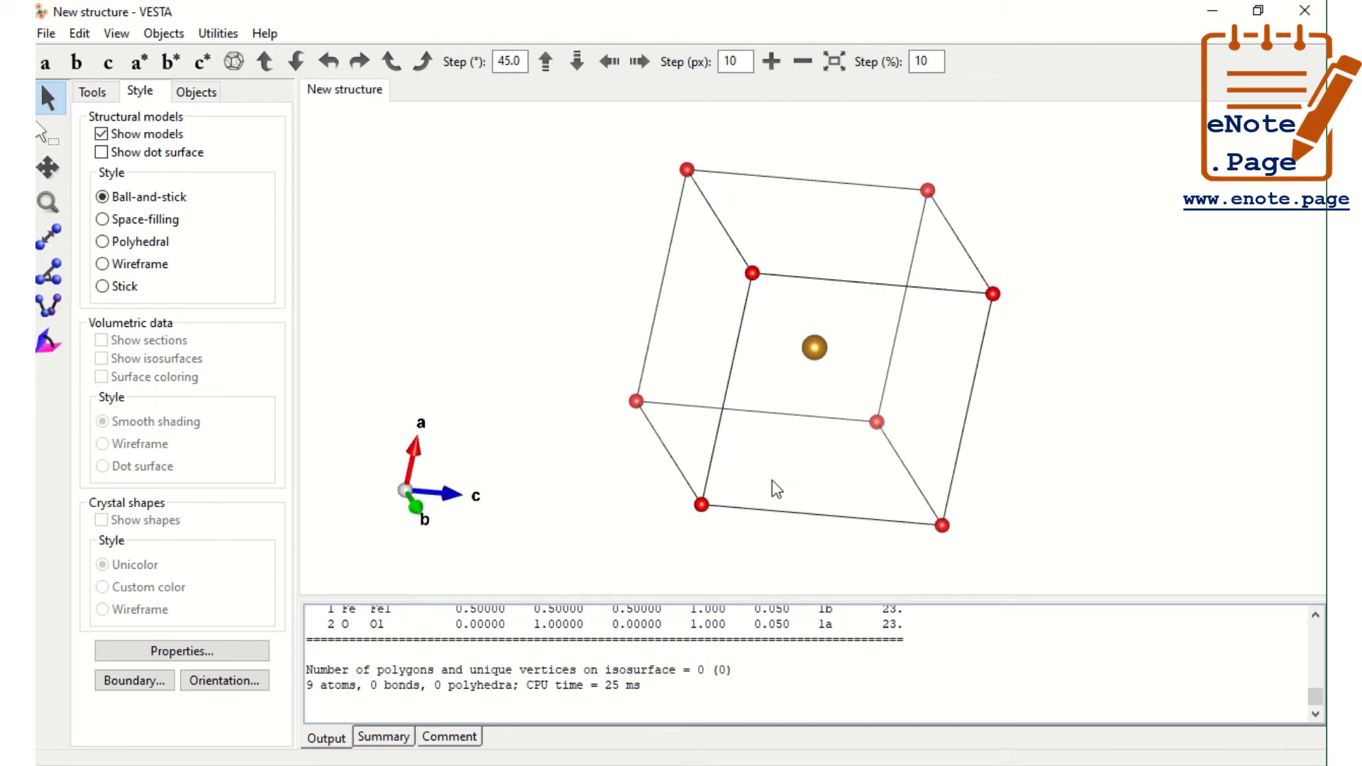
{"action": "left_click", "coordinate": [150, 685]}
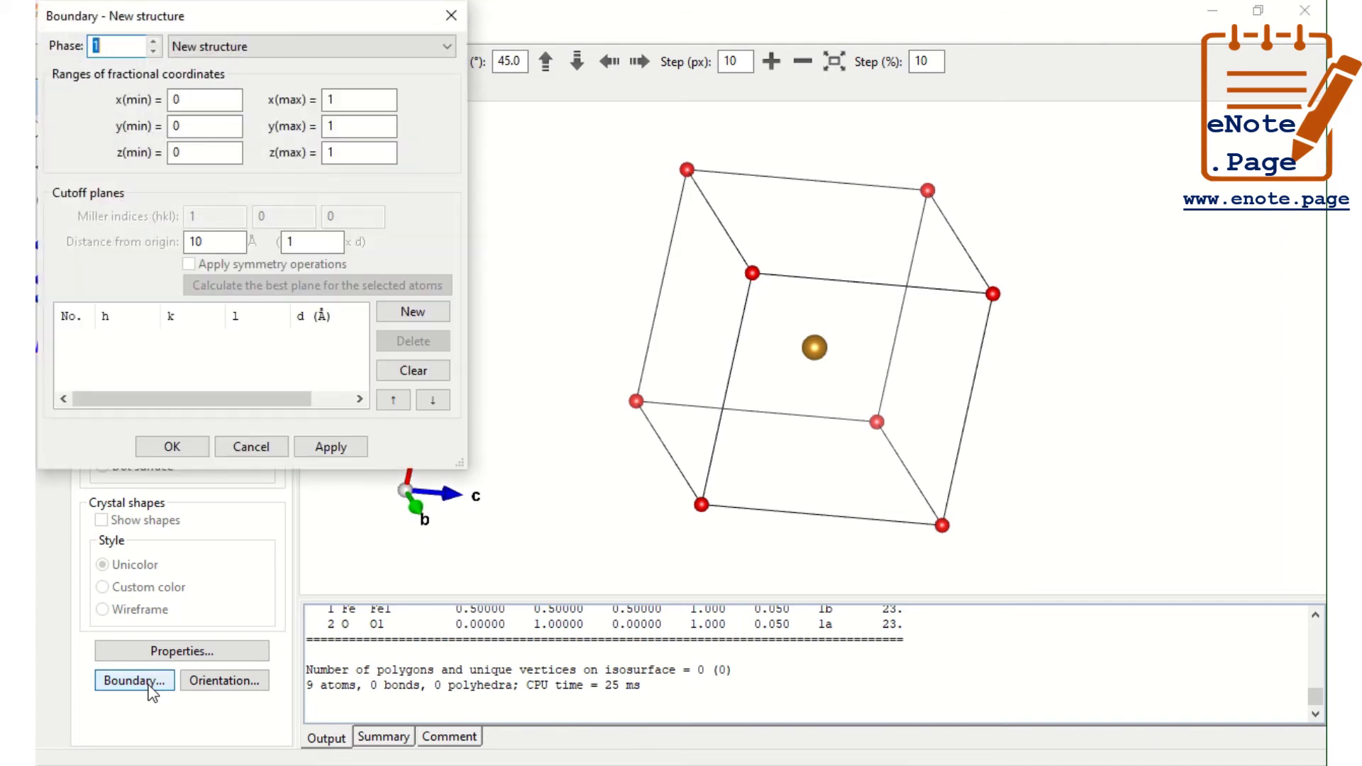
{"action": "left_click_drag", "start_coordinate": [265, 31], "coordinate": [279, 238]}
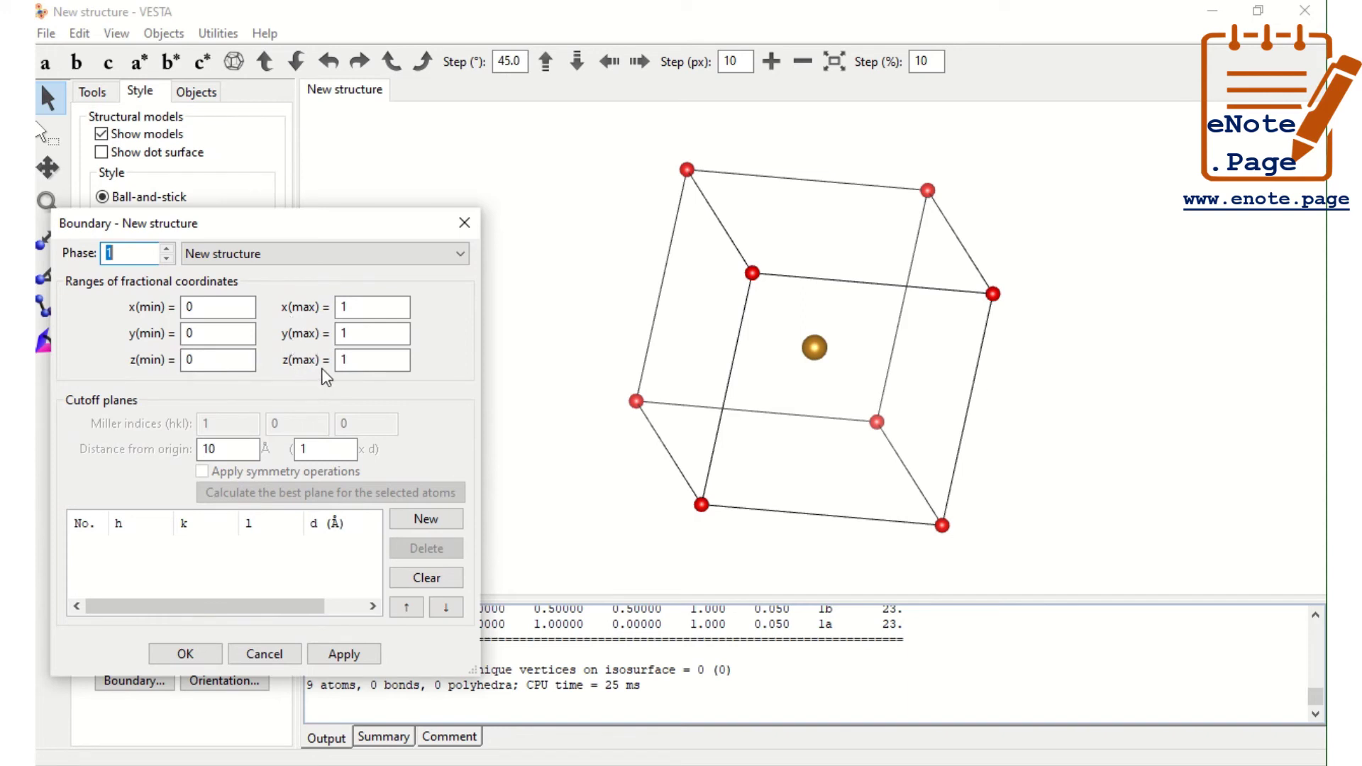
{"action": "double_click", "coordinate": [346, 306]}
{"action": "double_click", "coordinate": [347, 333]}
{"action": "double_click", "coordinate": [345, 308]}
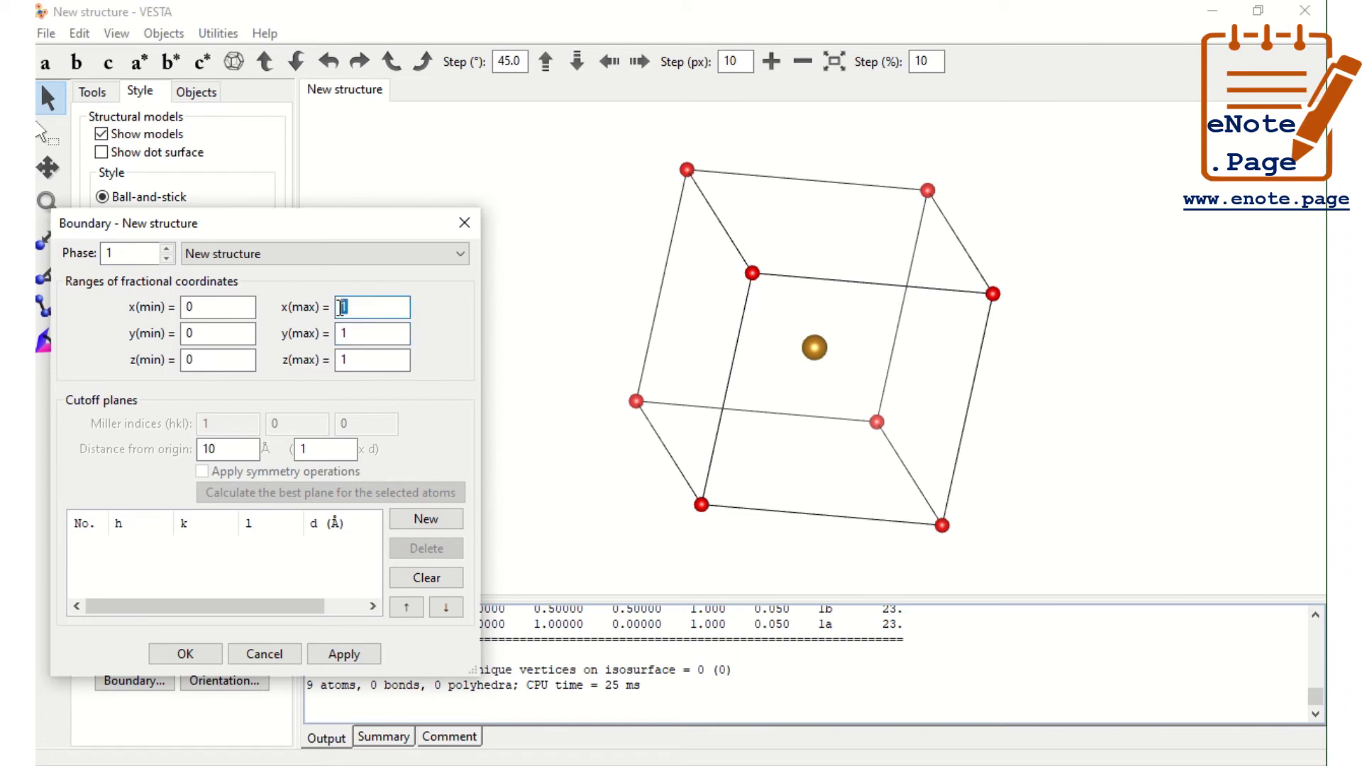
{"action": "key", "text": "Tab"}
{"action": "key", "text": "Tab"}
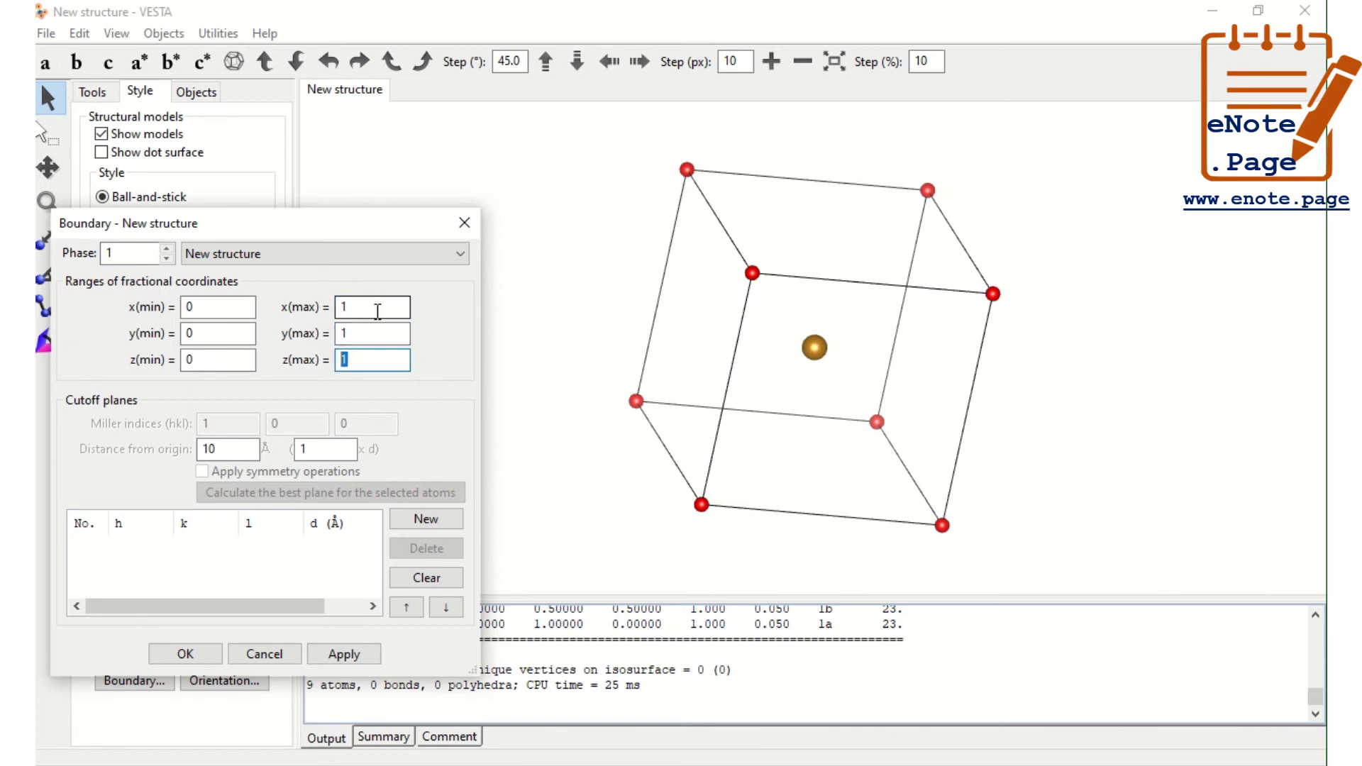
{"action": "double_click", "coordinate": [349, 306]}
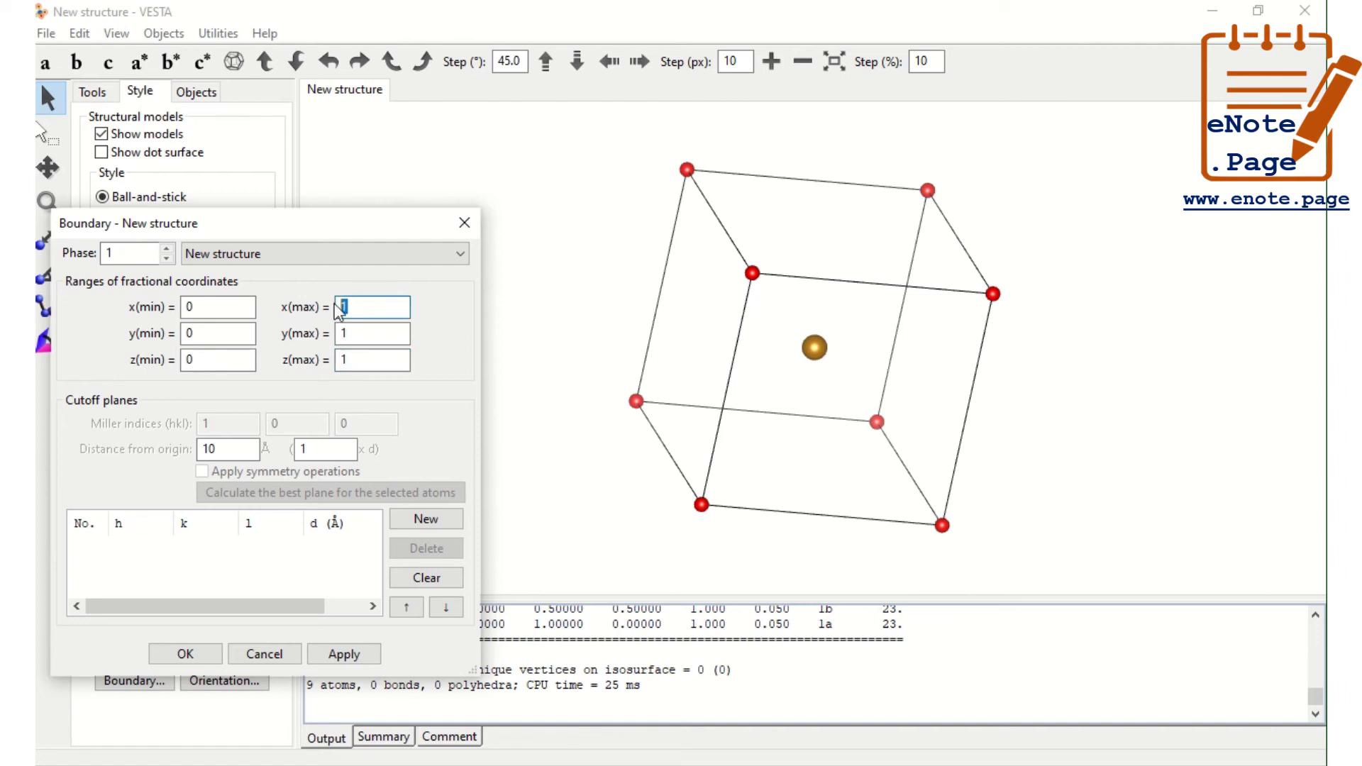
{"action": "type", "text": "2"}
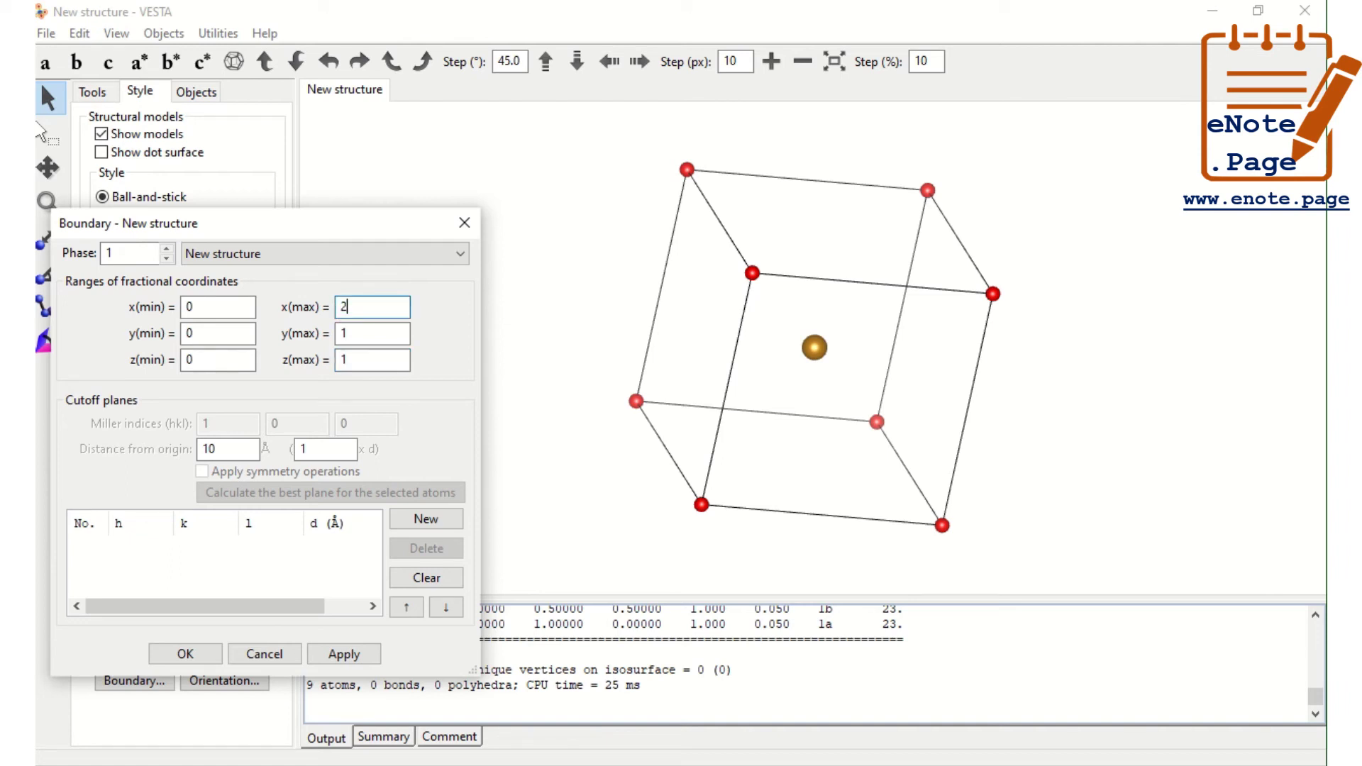
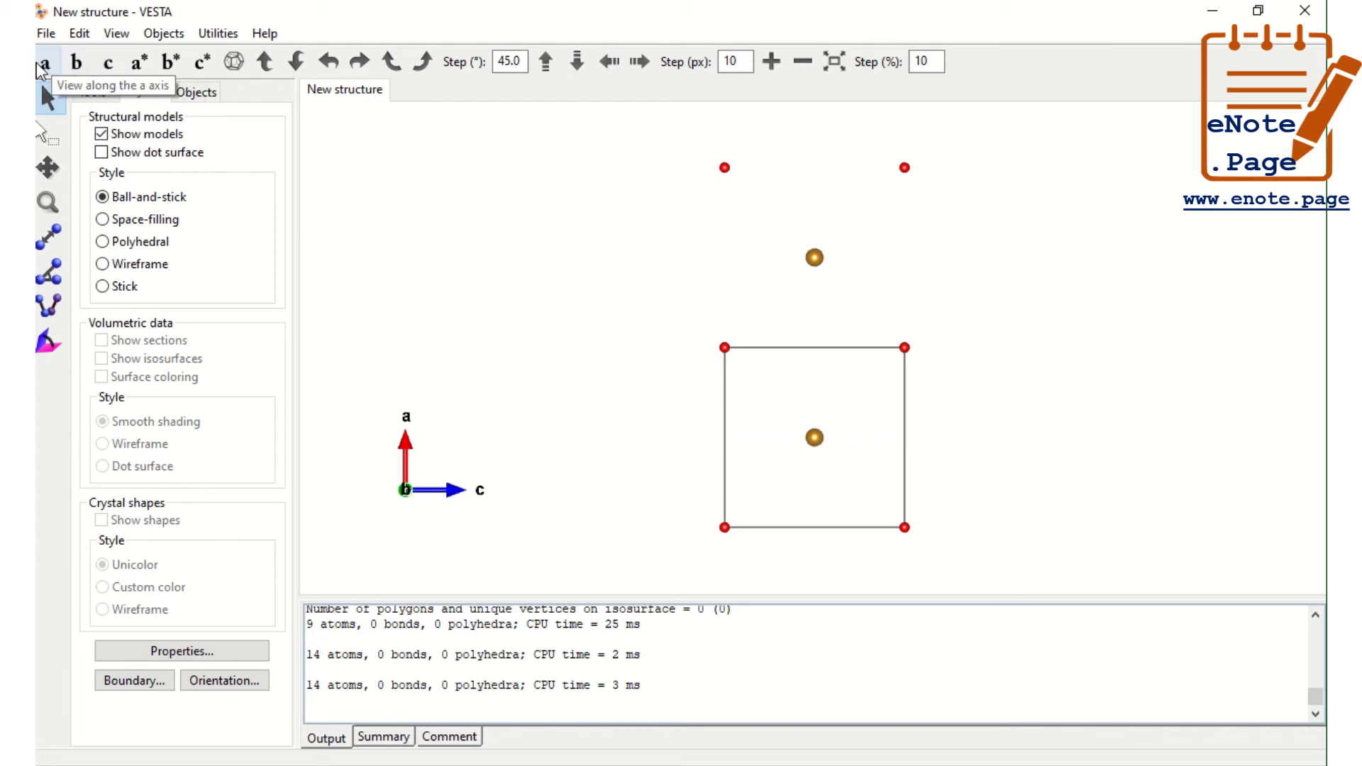
Step: View the extended structure along the b axis and the c axis, and rotate it to an oblique angle
{"action": "left_click", "coordinate": [77, 63]}
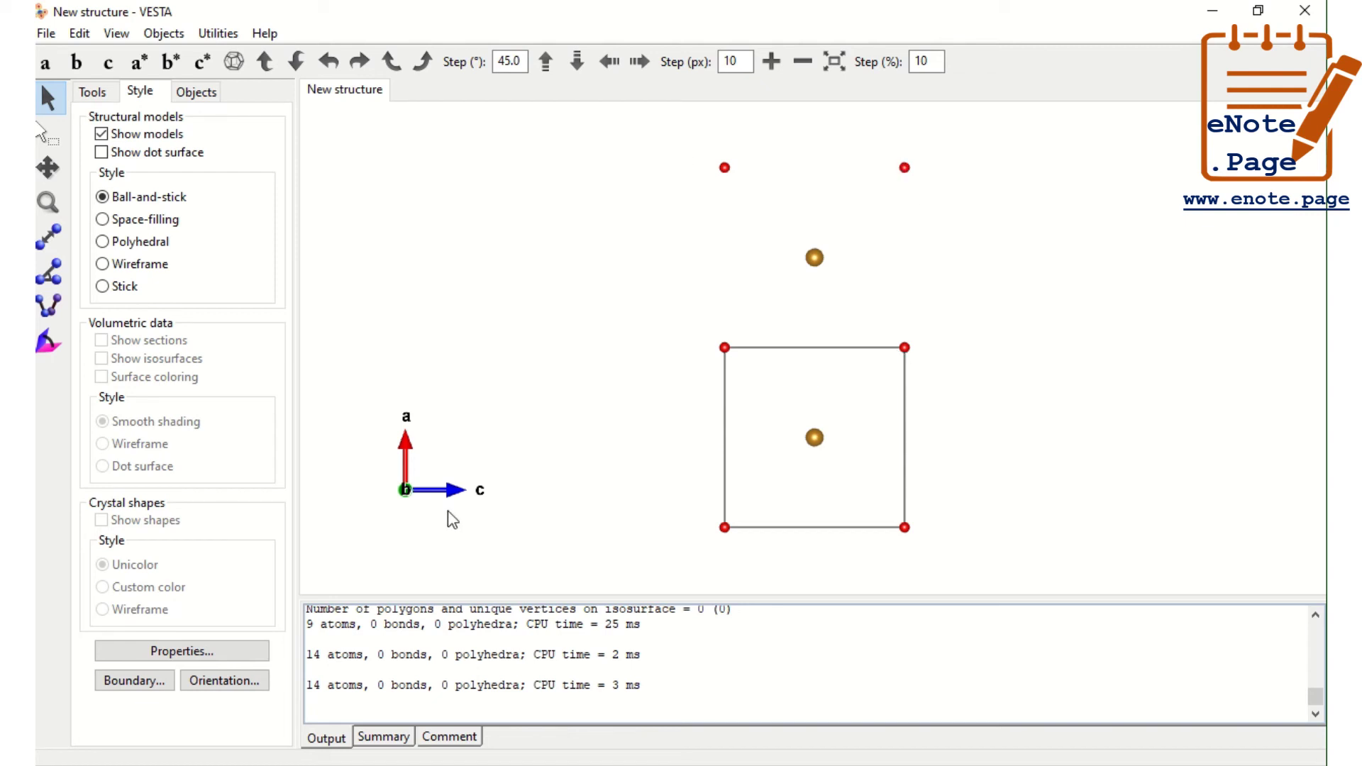
{"action": "left_click", "coordinate": [108, 62]}
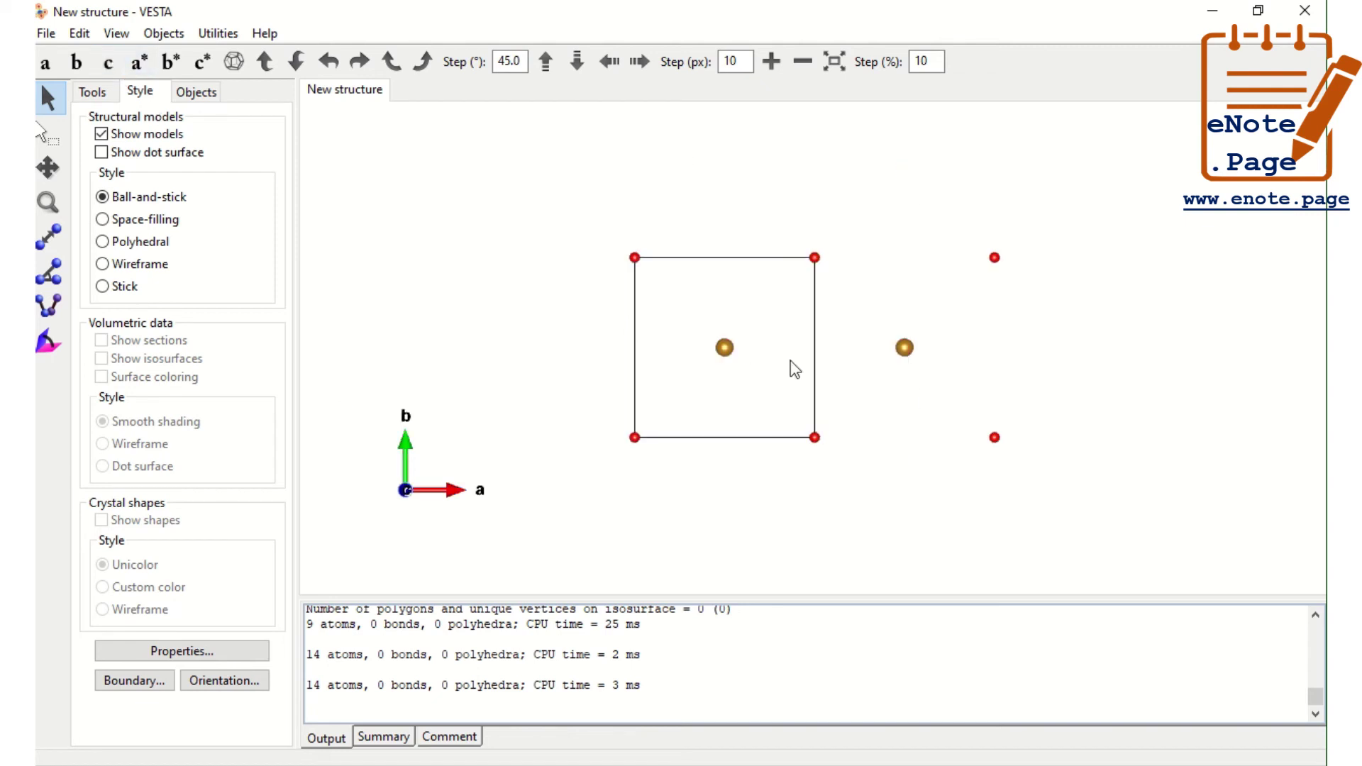
{"action": "left_click_drag", "start_coordinate": [744, 431], "coordinate": [648, 407]}
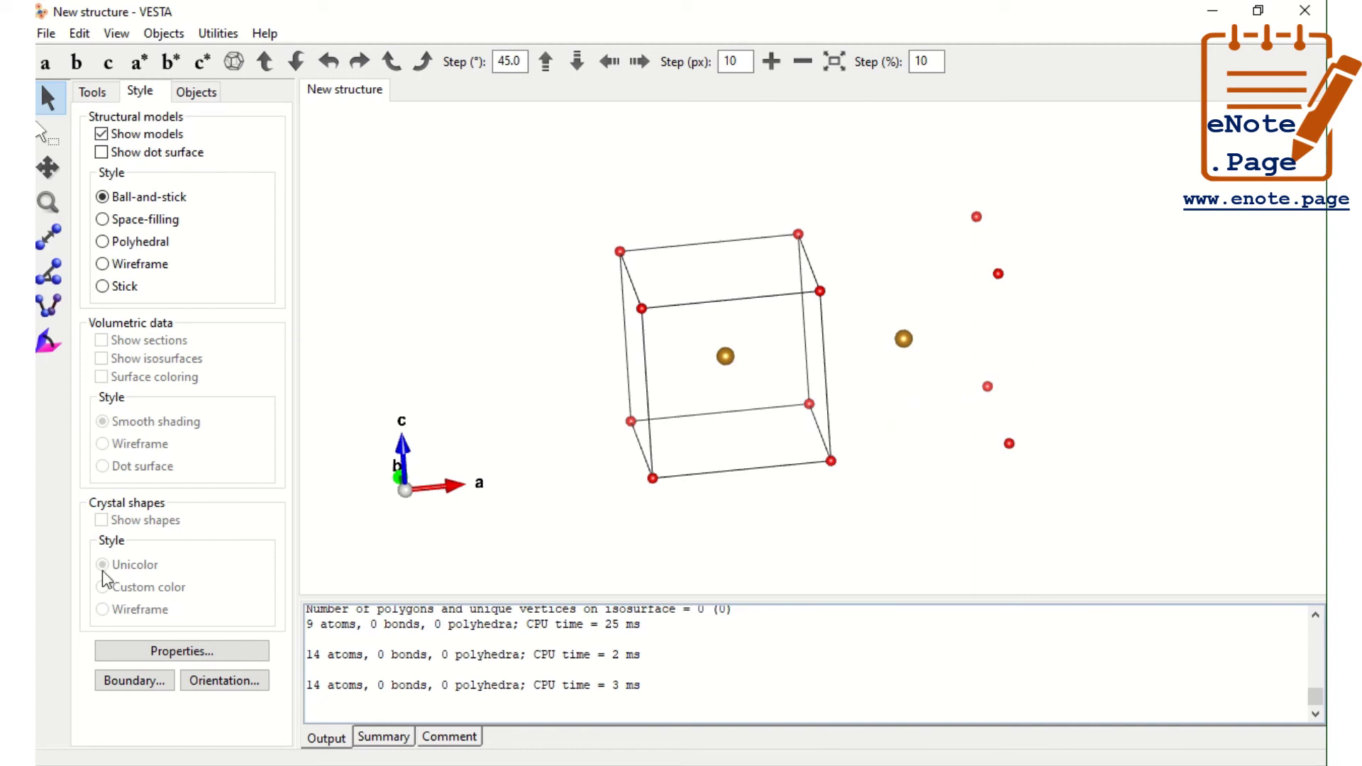
{"action": "left_click", "coordinate": [134, 681]}
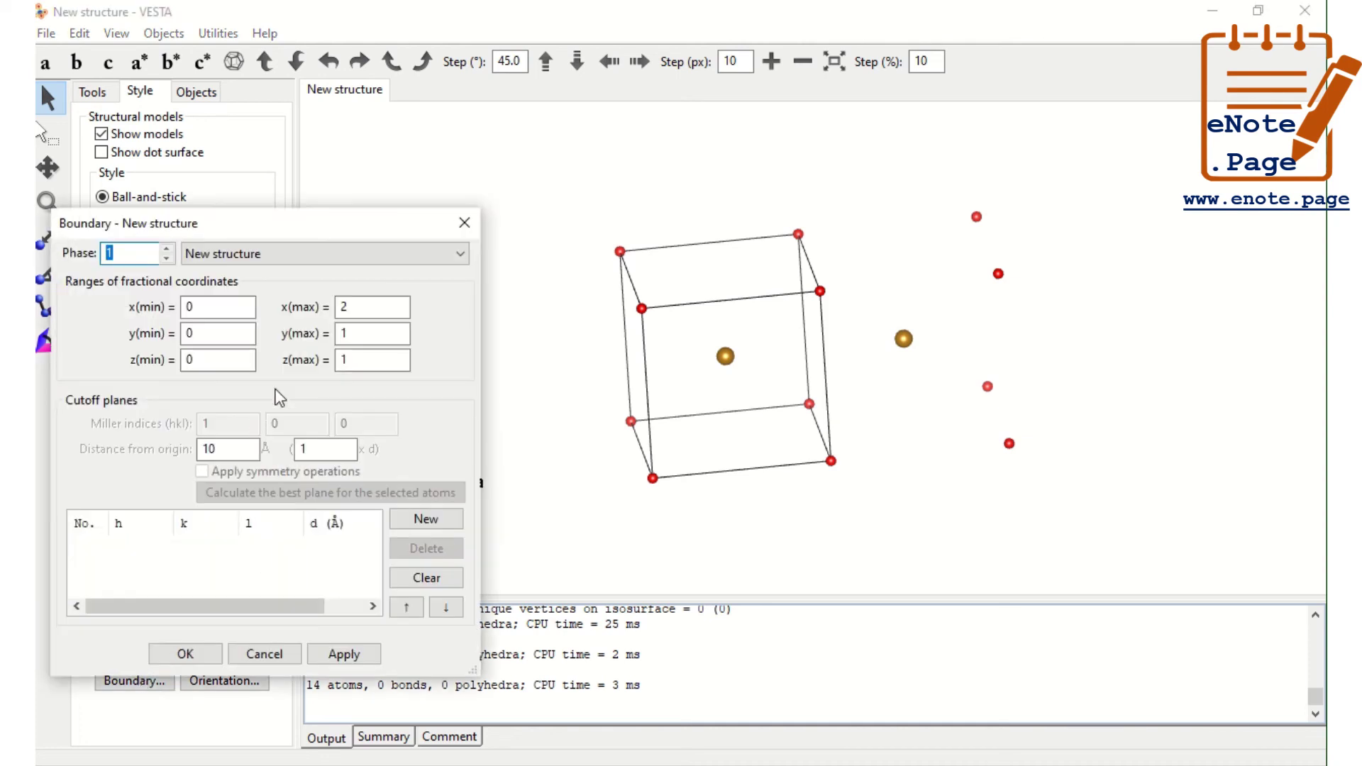
{"action": "left_click", "coordinate": [344, 334]}
{"action": "type", "text": "1"}
{"action": "double_click", "coordinate": [344, 334]}
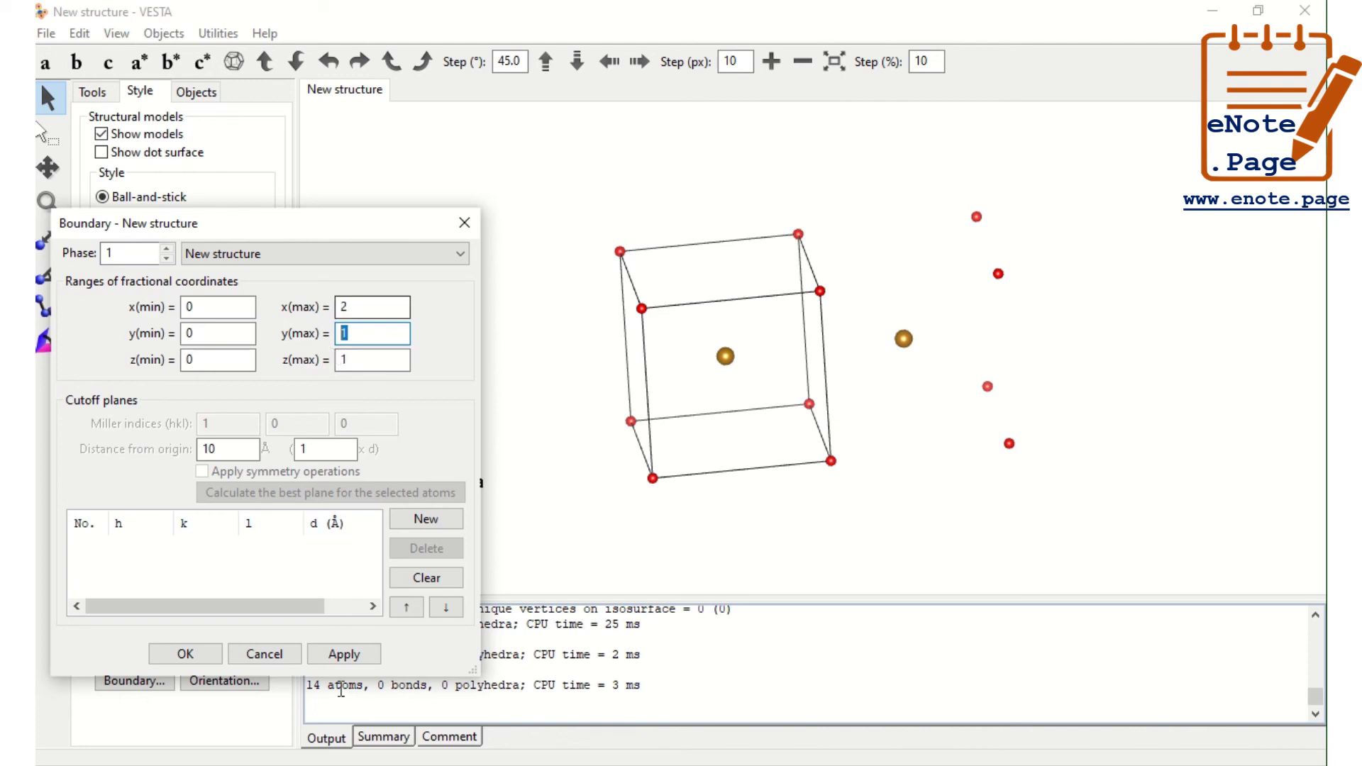
{"action": "left_click", "coordinate": [292, 659]}
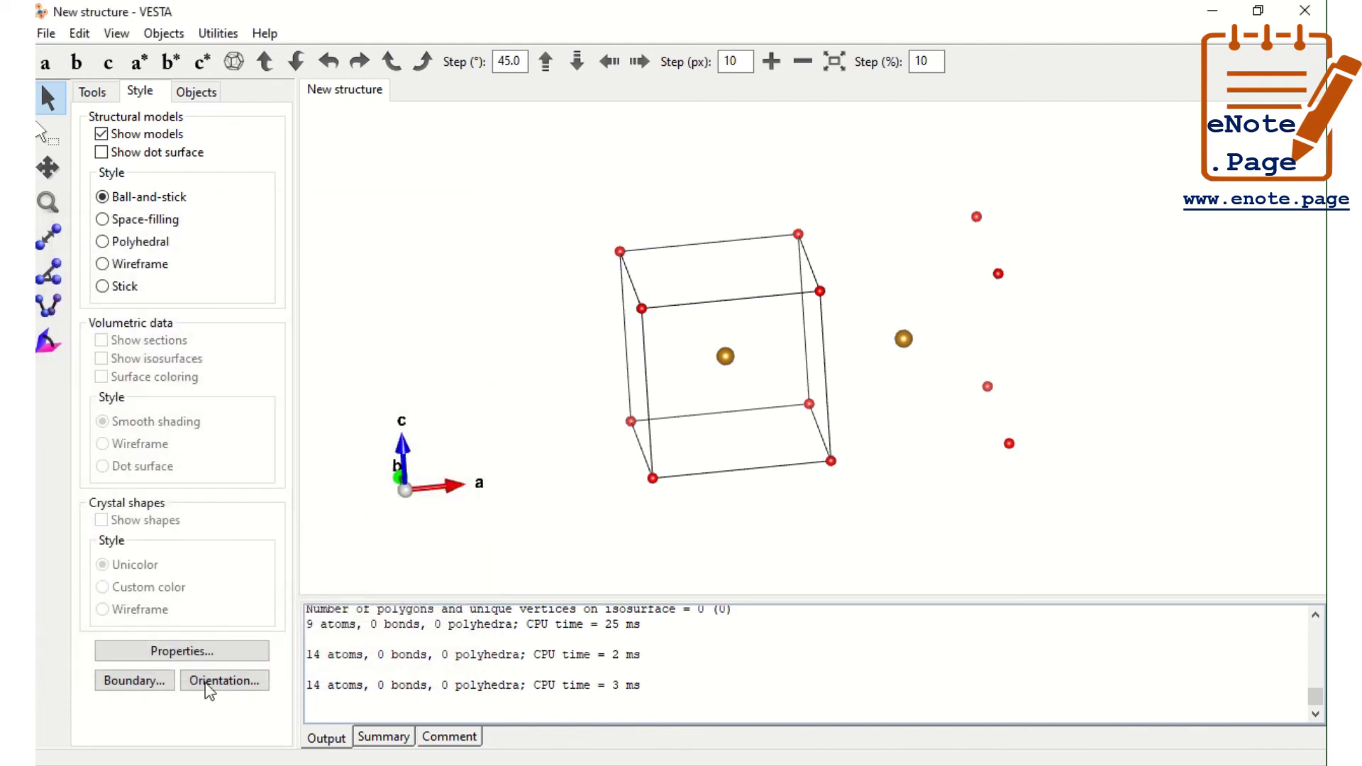
Step: Set the structure boundary's y(max) to 2, apply the range and close the boundary settings
{"action": "left_click", "coordinate": [134, 681]}
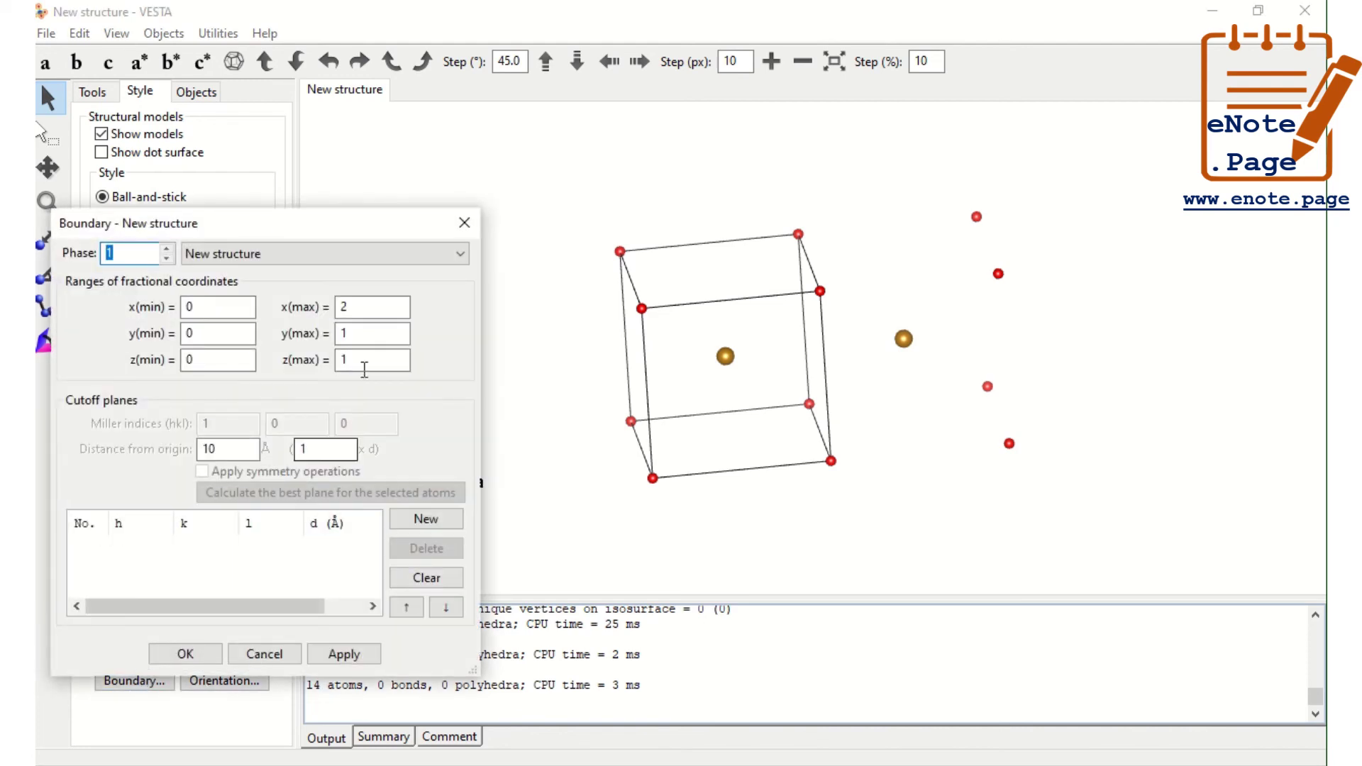
{"action": "left_click_drag", "start_coordinate": [365, 339], "coordinate": [331, 339]}
{"action": "type", "text": "2"}
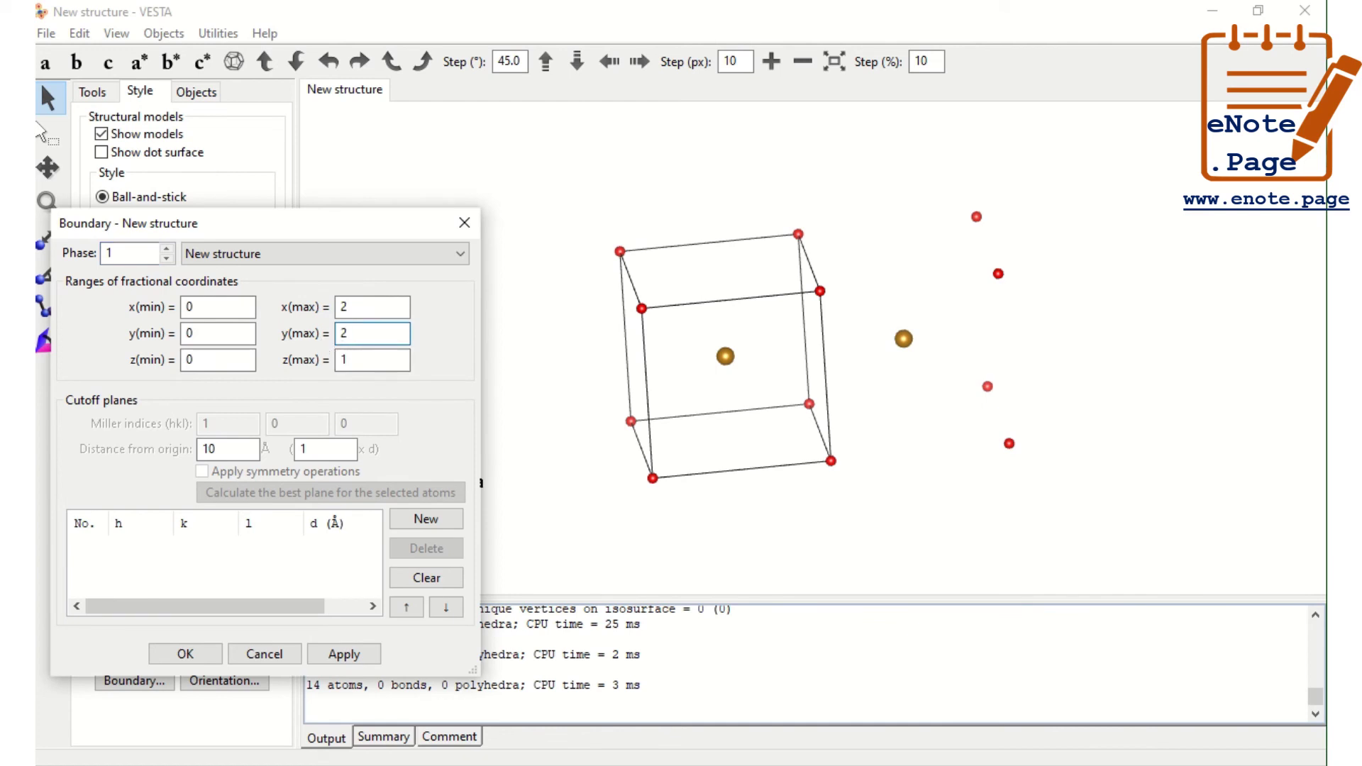
{"action": "left_click", "coordinate": [344, 653]}
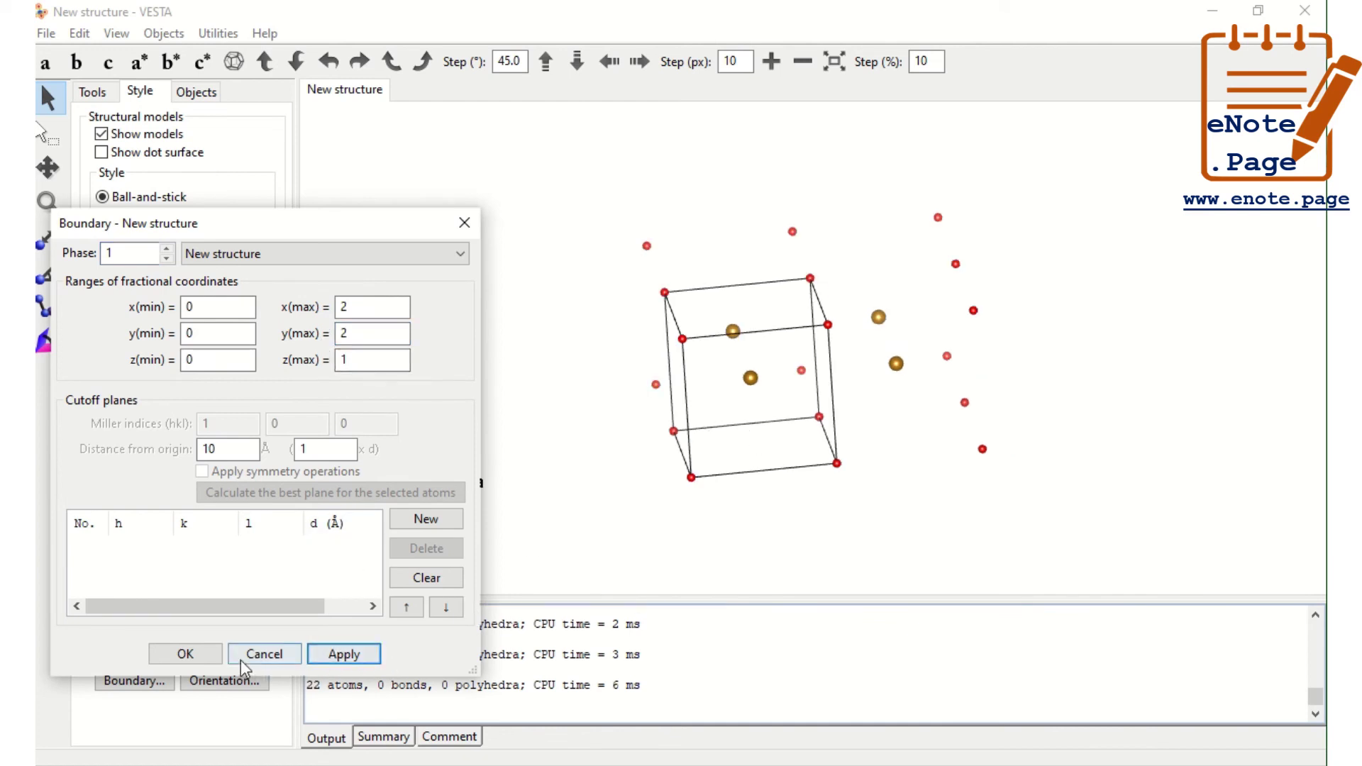
{"action": "left_click", "coordinate": [185, 654]}
Step: Set the structure boundary's z(max) to 3, apply the range and close the boundary settings
{"action": "left_click_drag", "start_coordinate": [737, 454], "coordinate": [742, 533]}
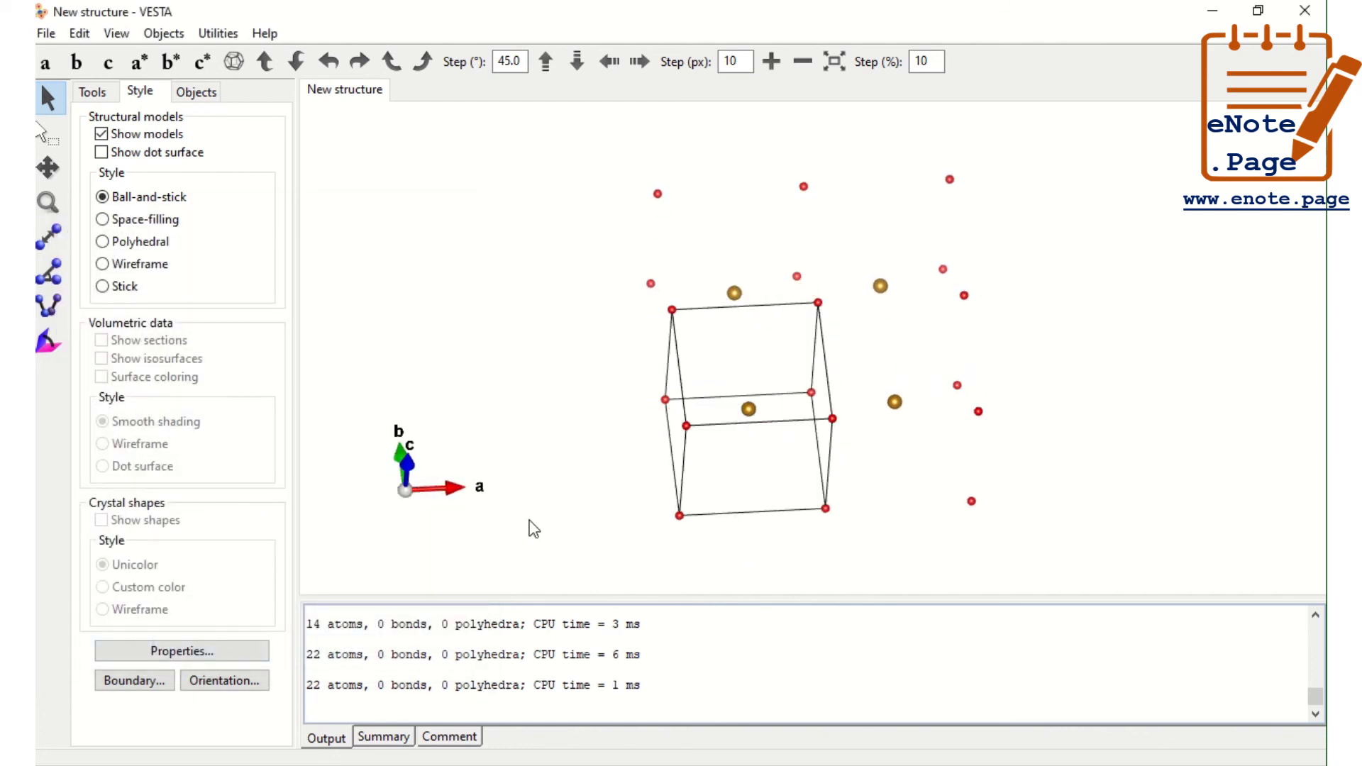
{"action": "left_click_drag", "start_coordinate": [730, 305], "coordinate": [1008, 586]}
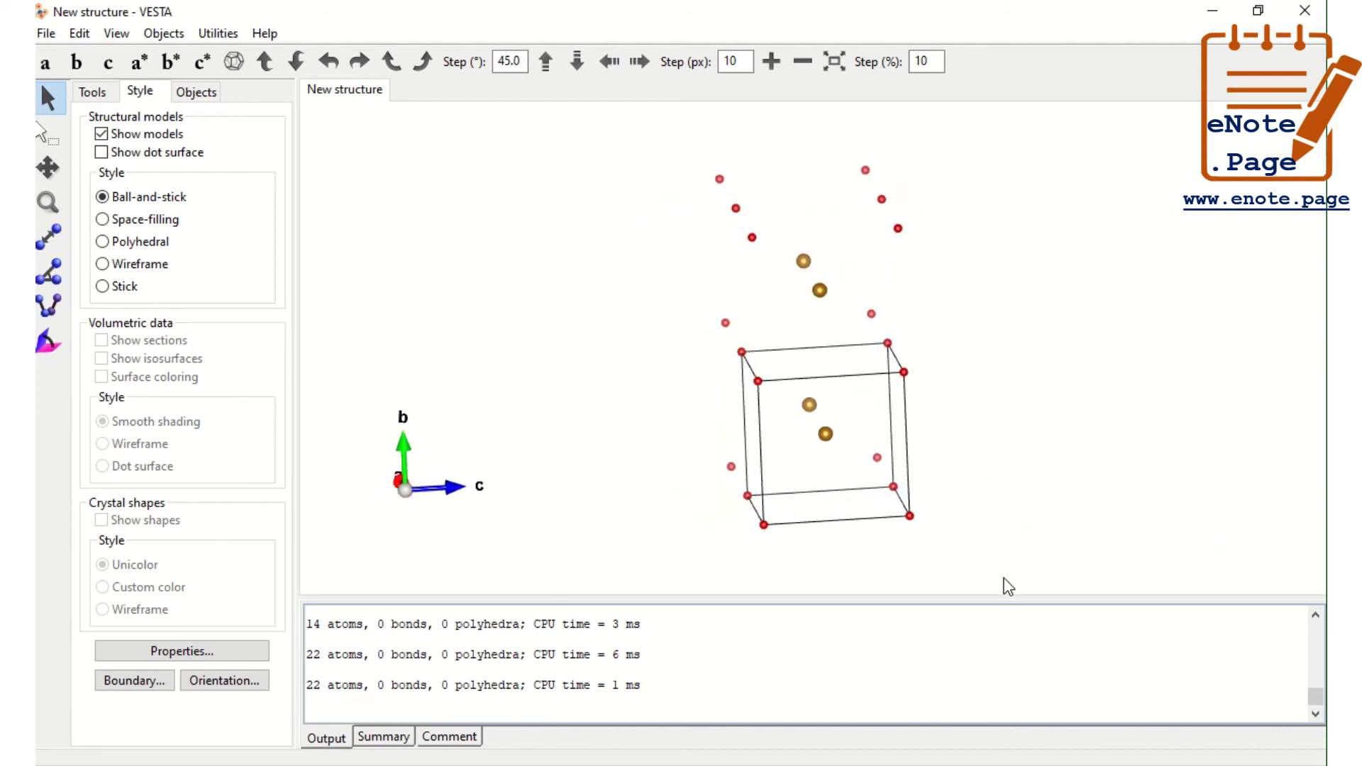
{"action": "left_click_drag", "start_coordinate": [832, 479], "coordinate": [669, 471]}
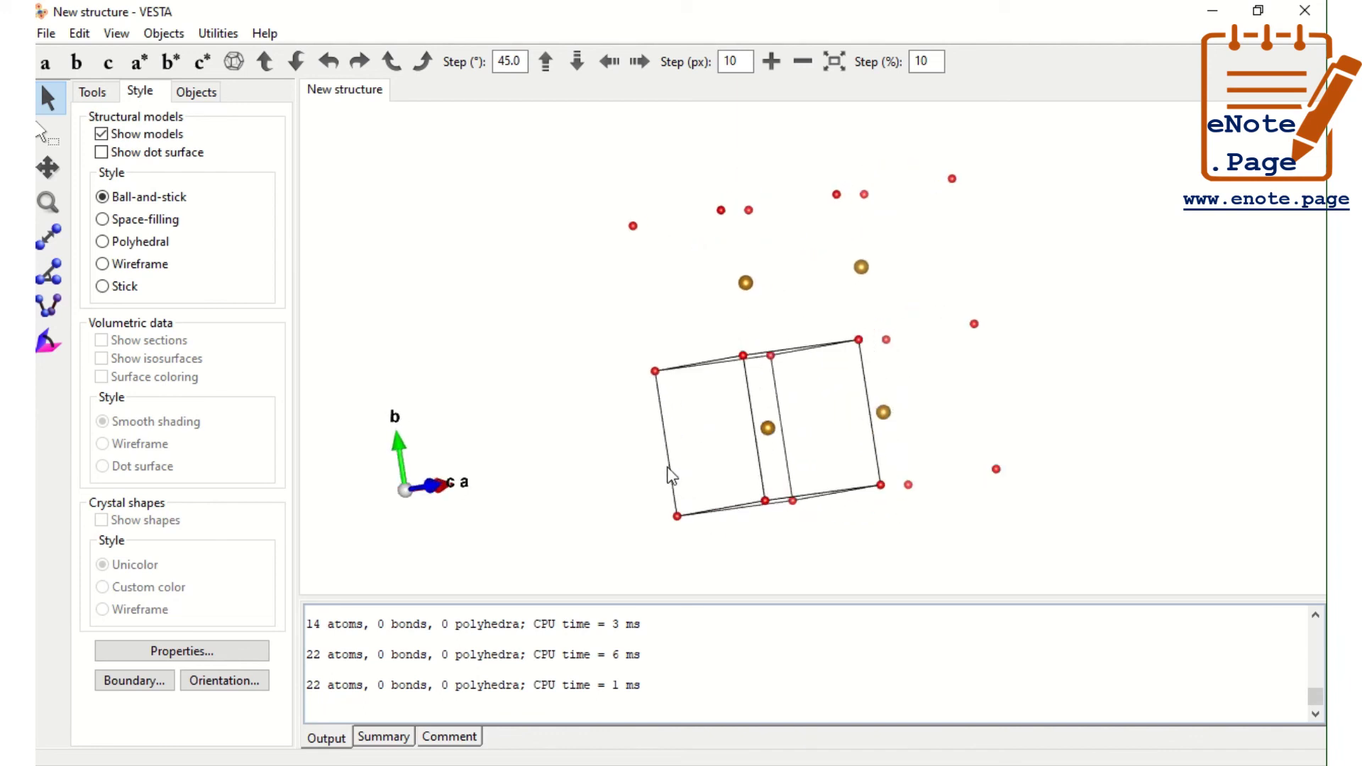
{"action": "left_click", "coordinate": [129, 683]}
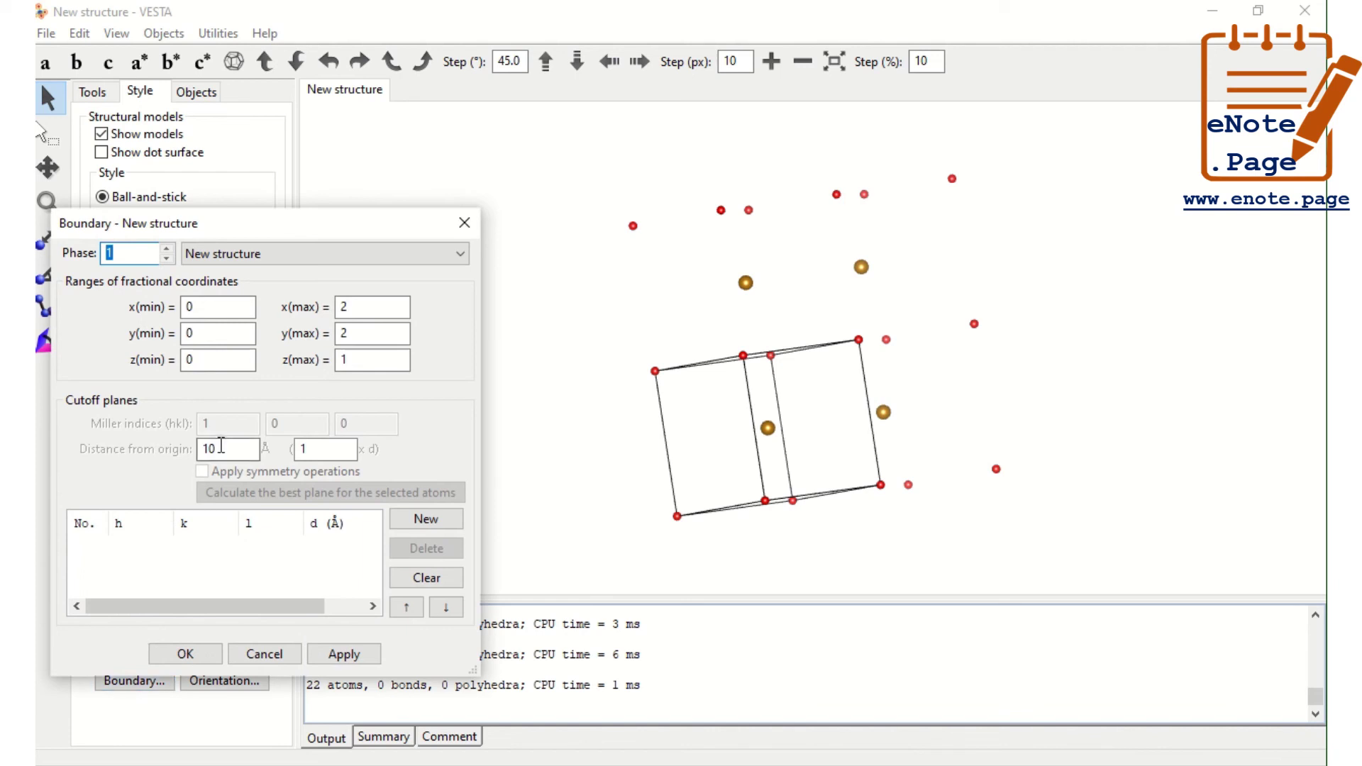
{"action": "left_click", "coordinate": [349, 362]}
{"action": "left_click_drag", "start_coordinate": [350, 365], "coordinate": [324, 354]}
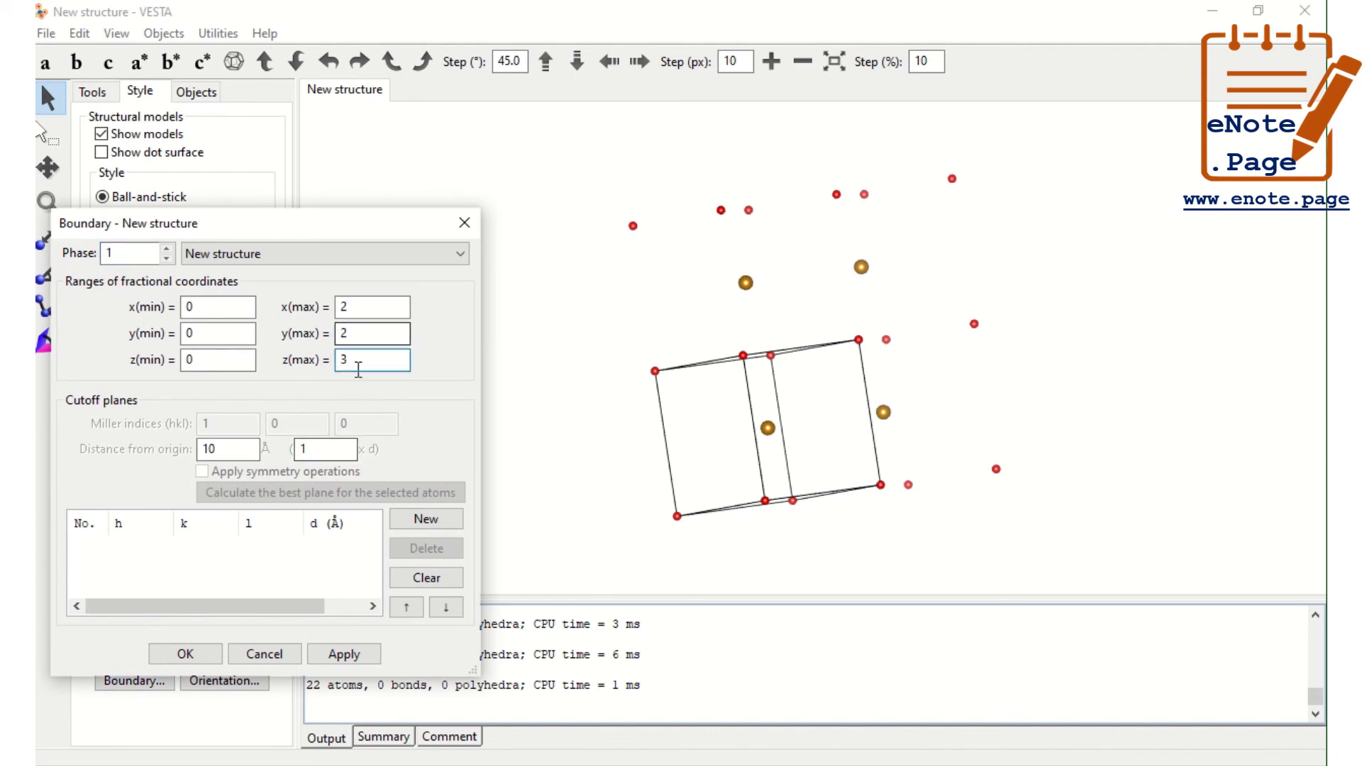
{"action": "left_click", "coordinate": [343, 653]}
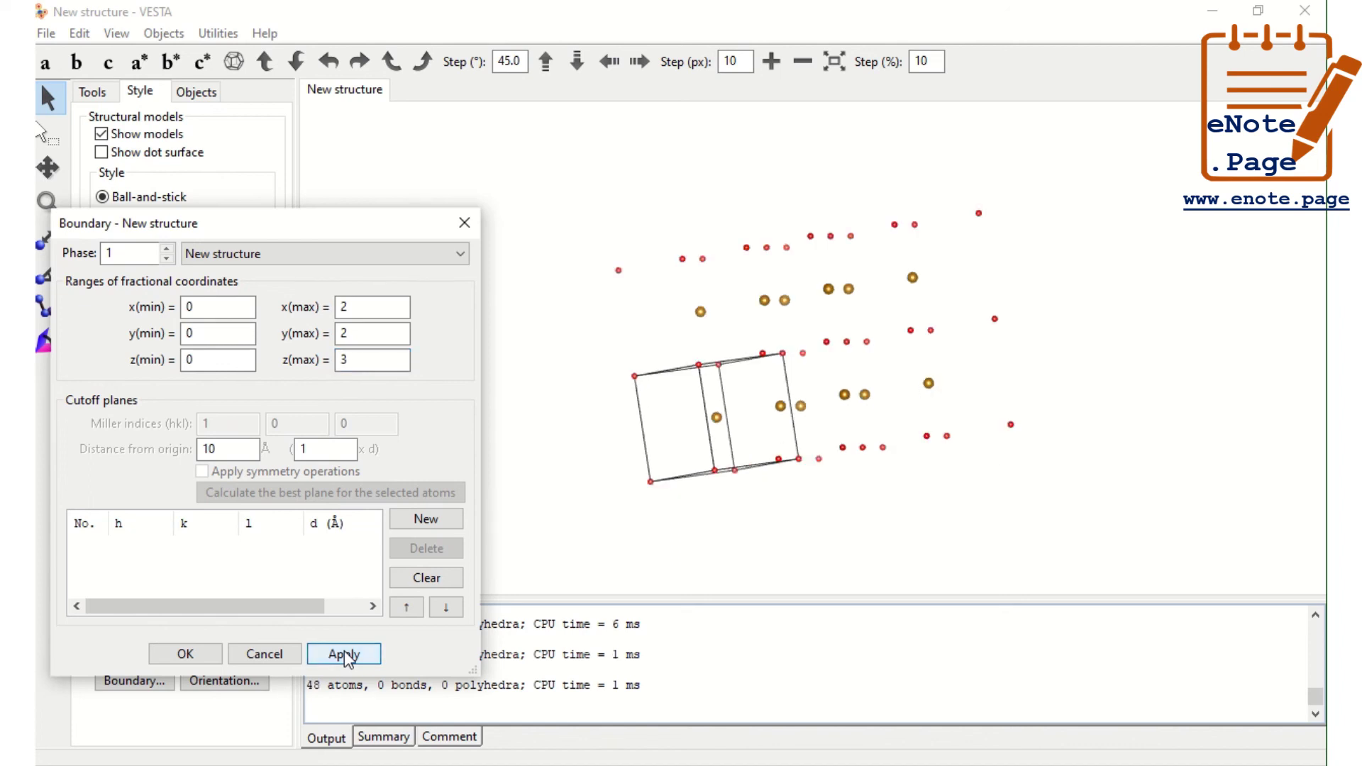
{"action": "left_click", "coordinate": [183, 653]}
Step: Set the boundary's x(max) and y(max) to 1 and z(max) to 3, apply the ranges and inspect the structure
{"action": "left_click_drag", "start_coordinate": [697, 504], "coordinate": [921, 504]}
{"action": "left_click_drag", "start_coordinate": [742, 449], "coordinate": [628, 493]}
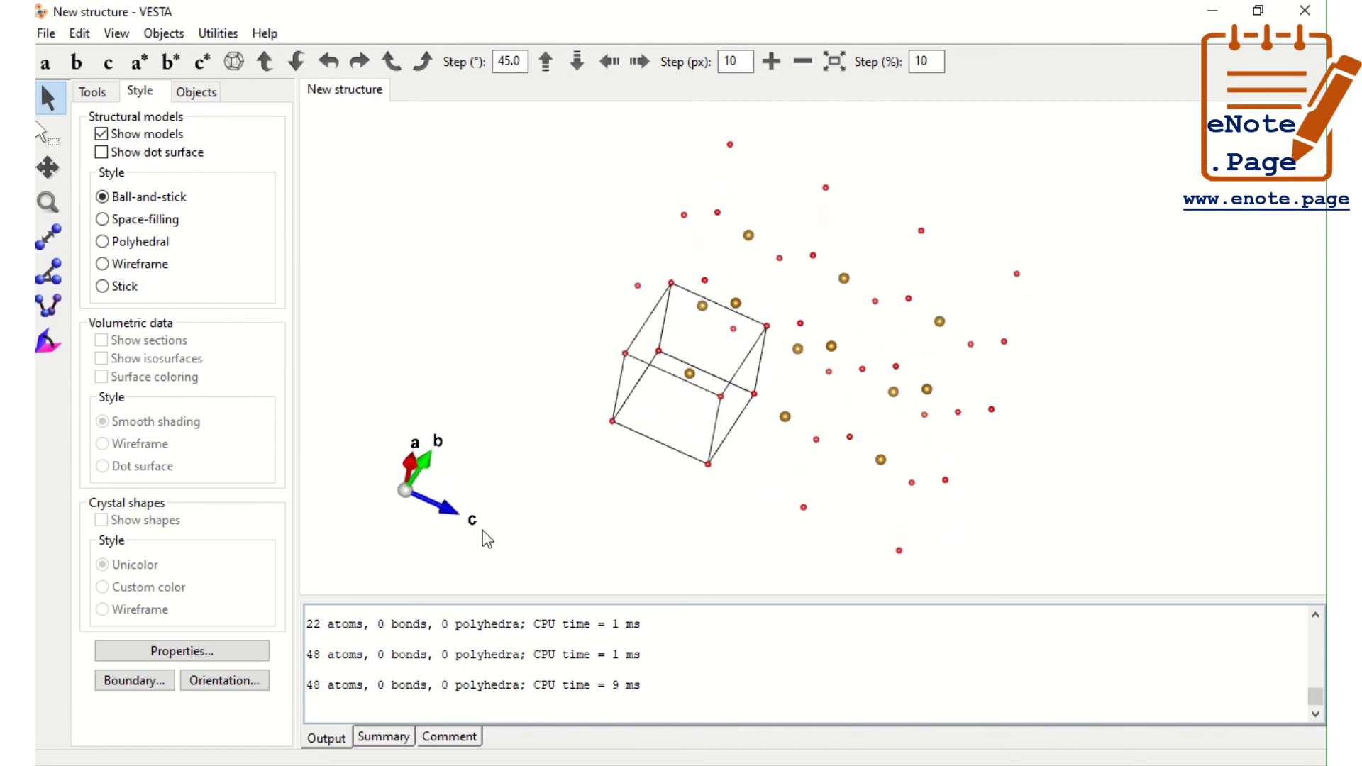
{"action": "left_click", "coordinate": [135, 683]}
{"action": "double_click", "coordinate": [346, 307]}
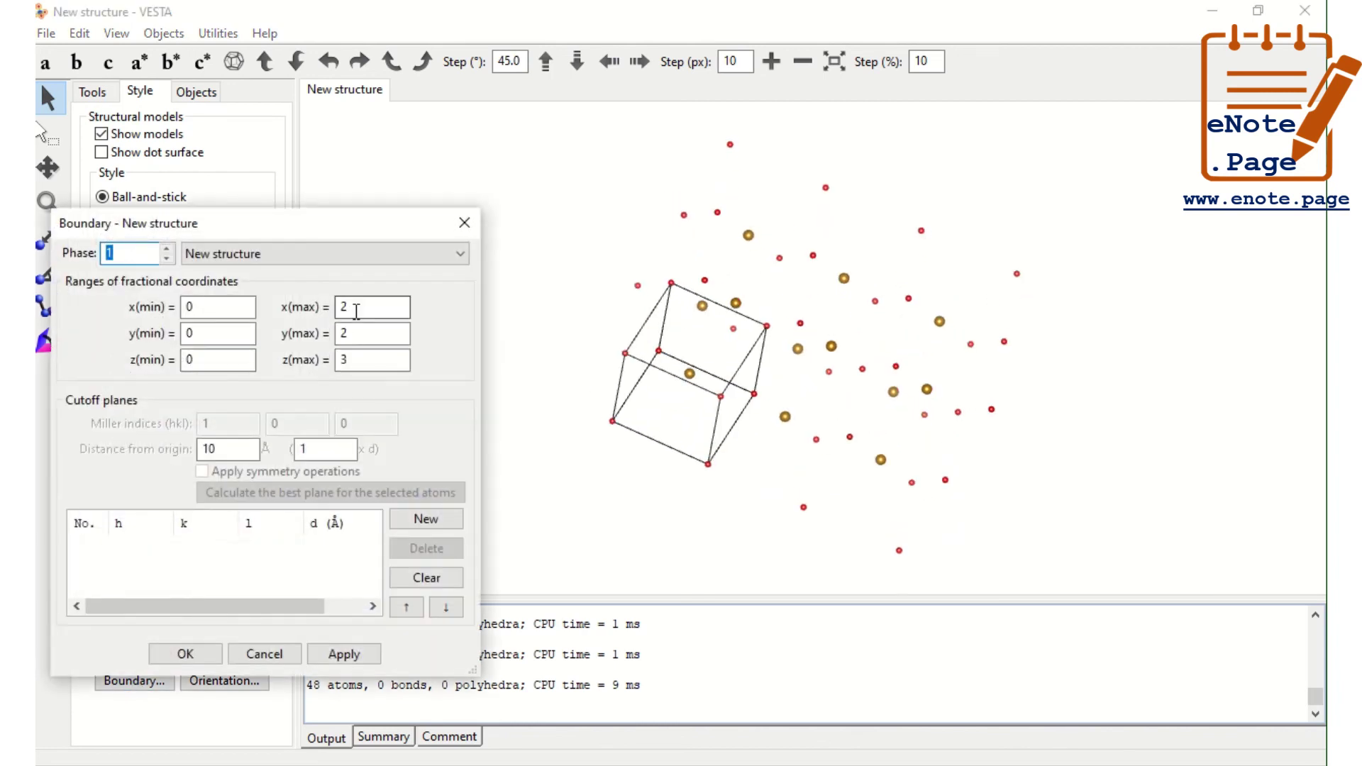
{"action": "type", "text": "1"}
{"action": "double_click", "coordinate": [344, 333]}
{"action": "type", "text": "1"}
{"action": "double_click", "coordinate": [346, 360]}
{"action": "type", "text": "3"}
{"action": "left_click", "coordinate": [344, 653]}
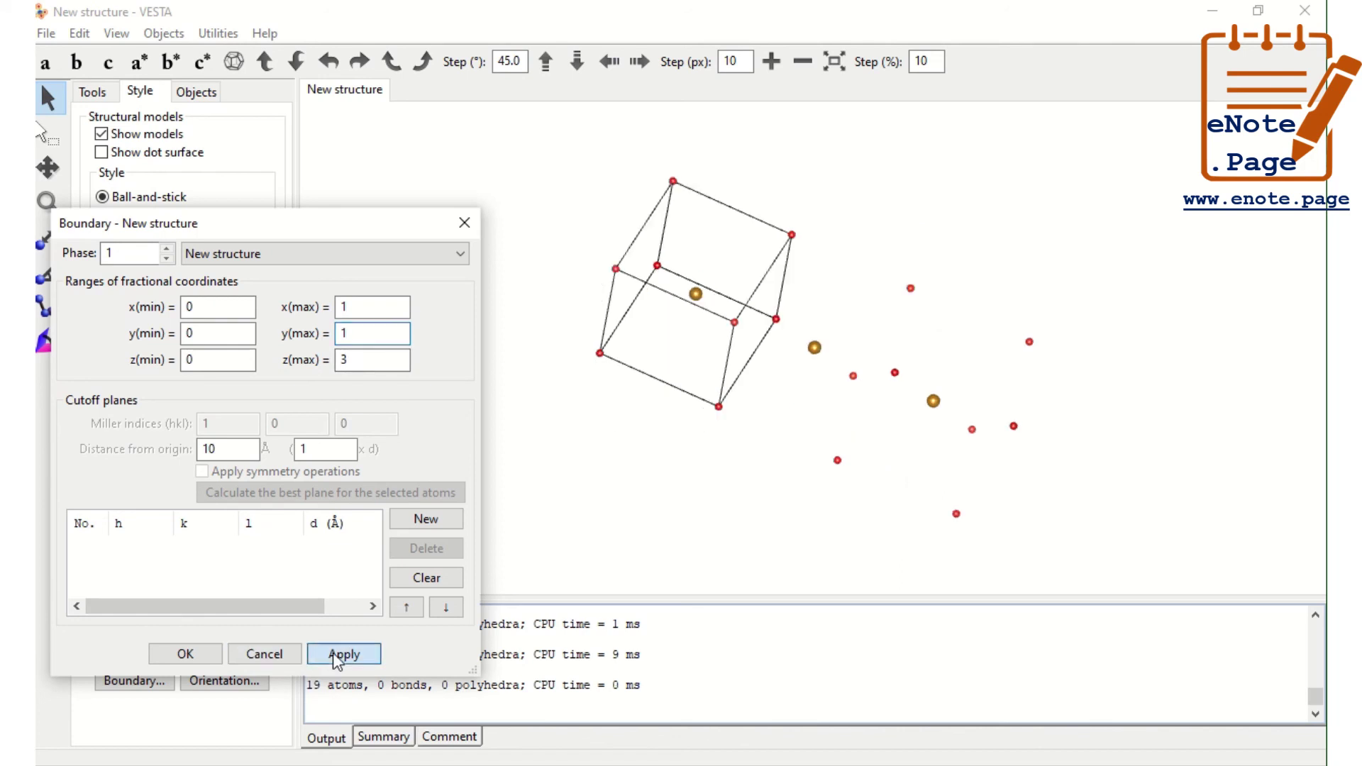
{"action": "left_click", "coordinate": [185, 654]}
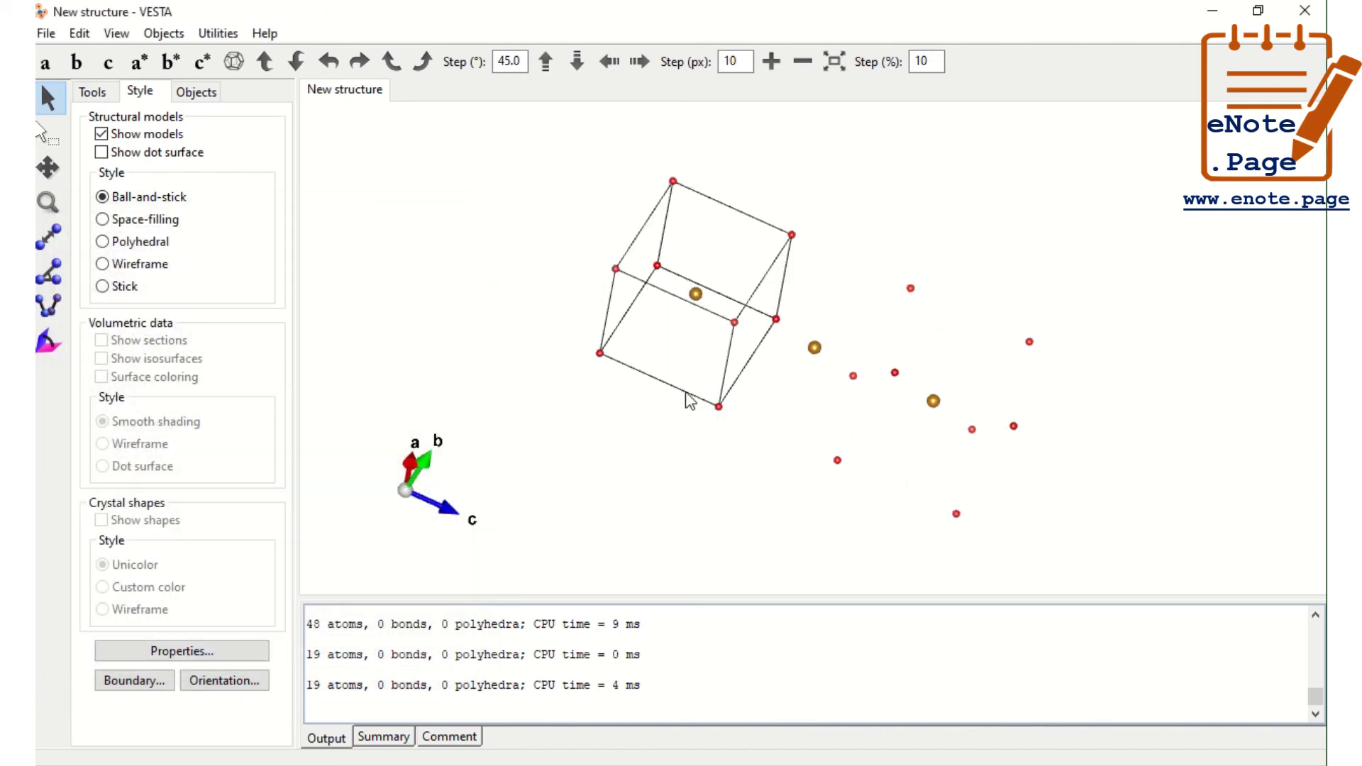
{"action": "left_click_drag", "start_coordinate": [693, 399], "coordinate": [702, 456]}
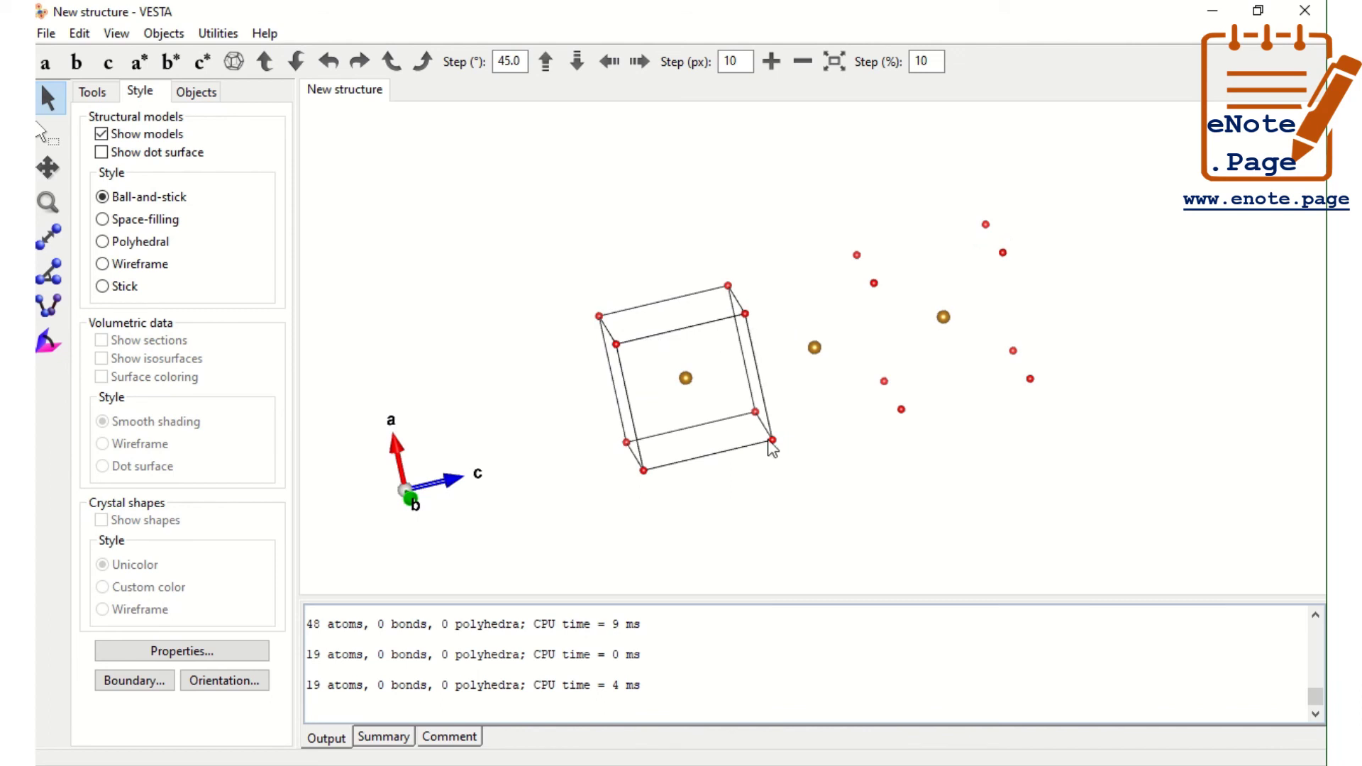